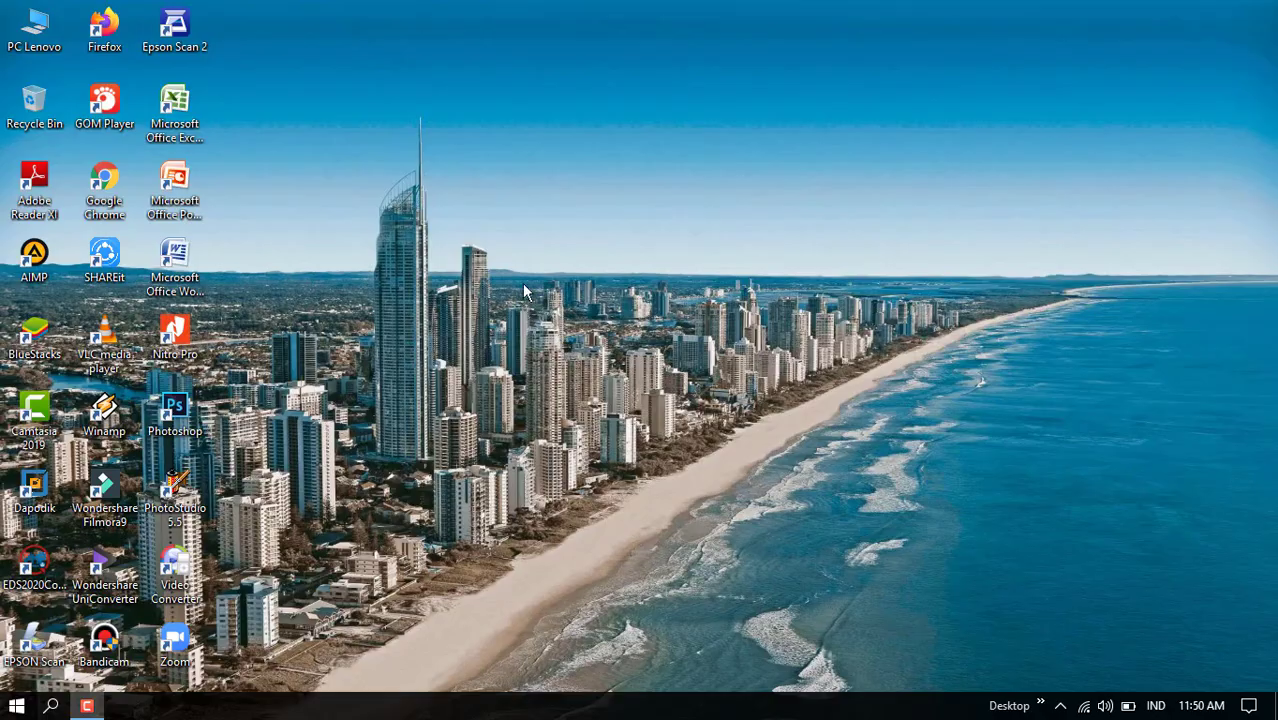
- Open the document "cara memasukan tanda tangan digital di ms. word" from the Documents folder
double_click(34, 30)
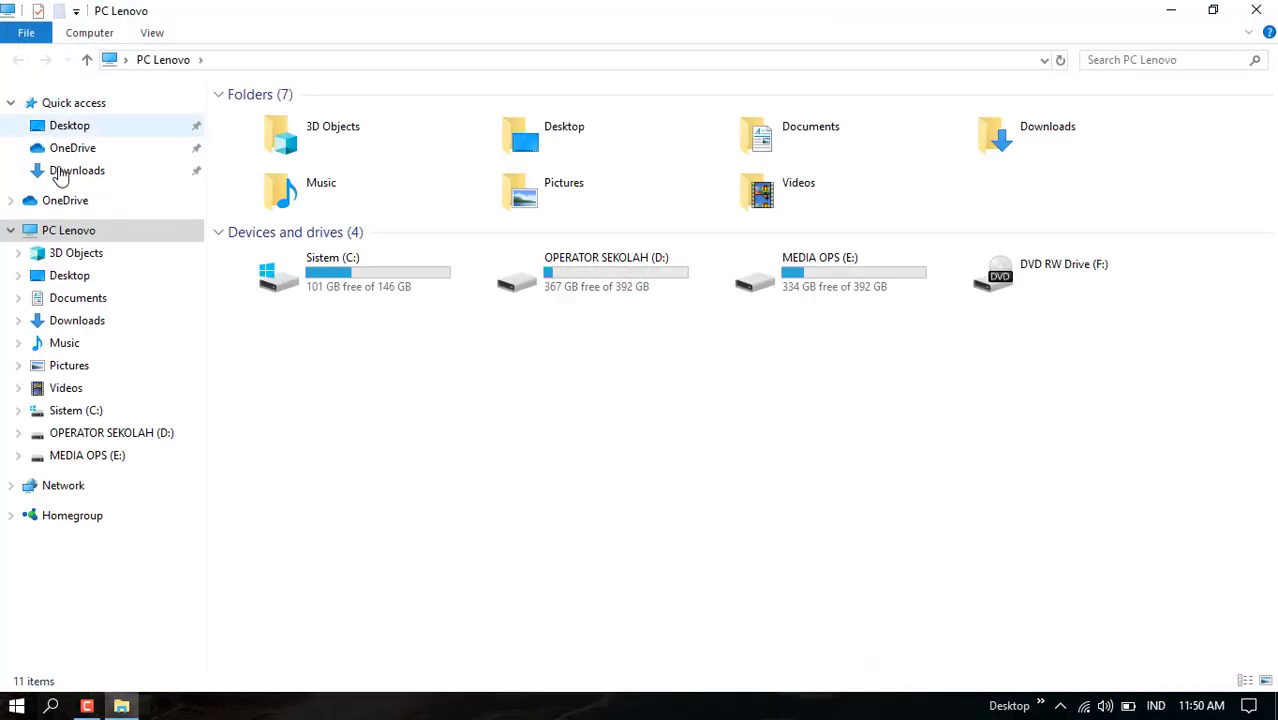
click(70, 298)
click(591, 188)
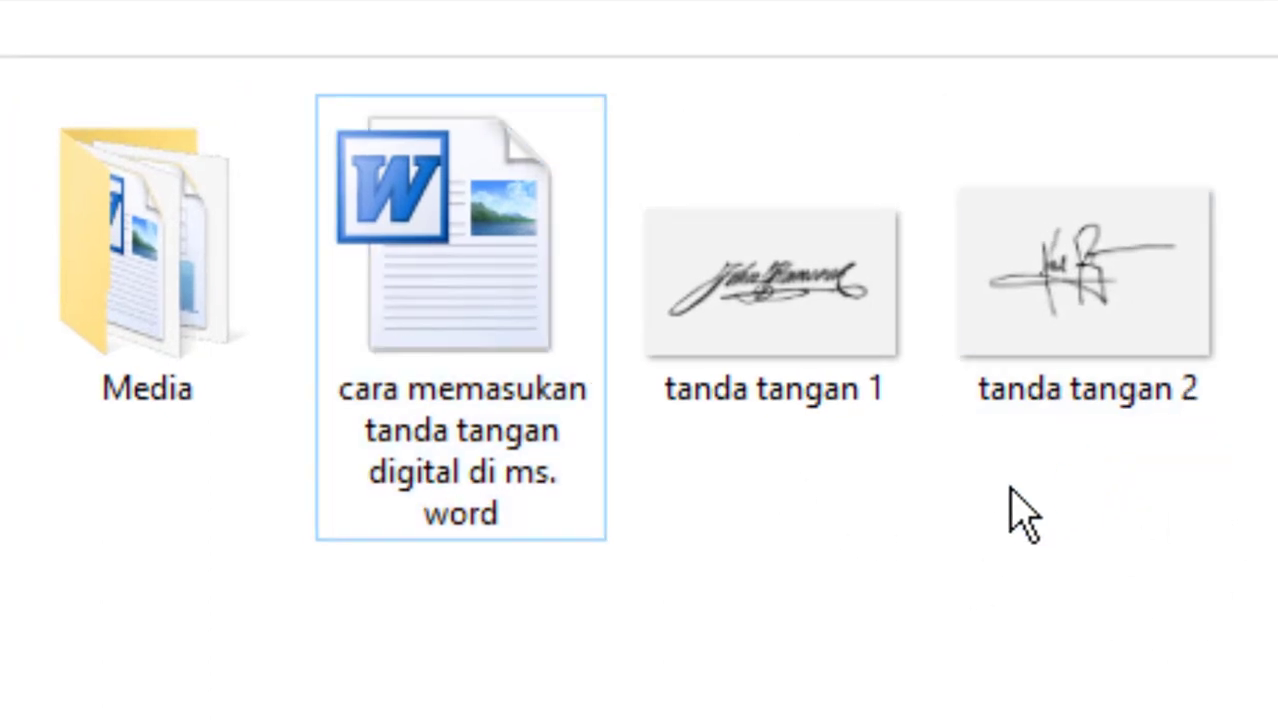
click(779, 293)
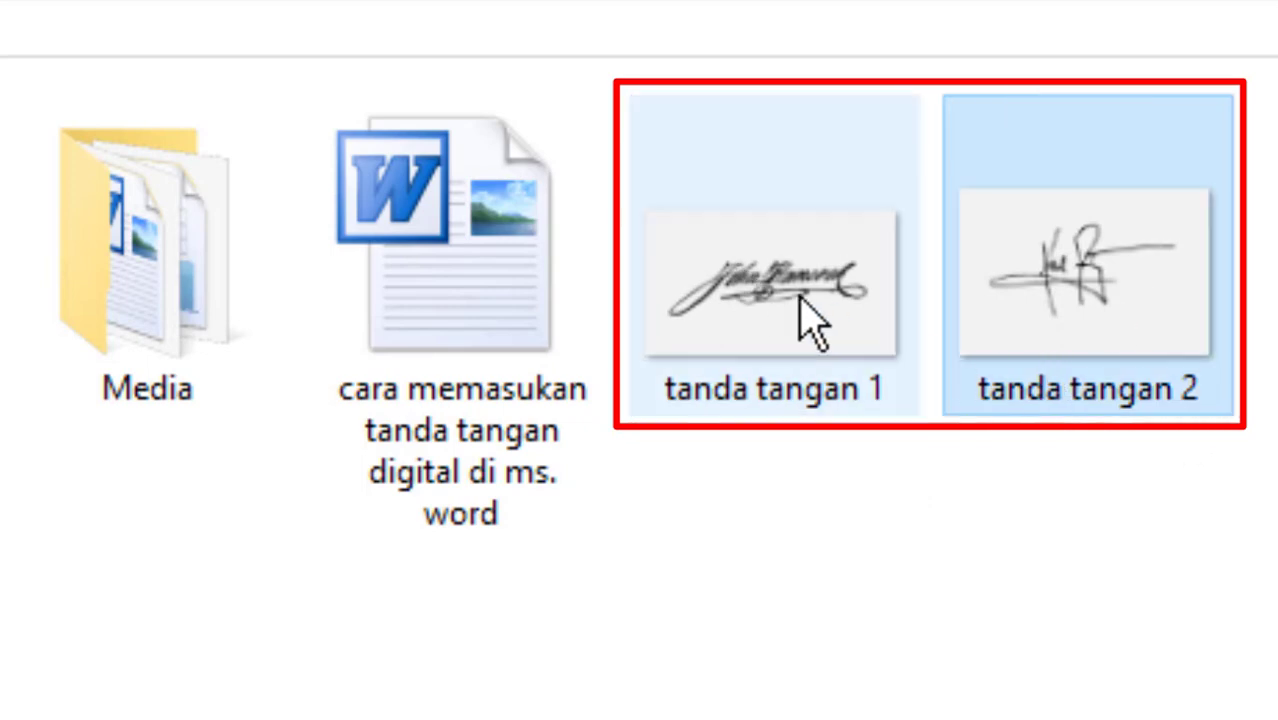
click(1084, 318)
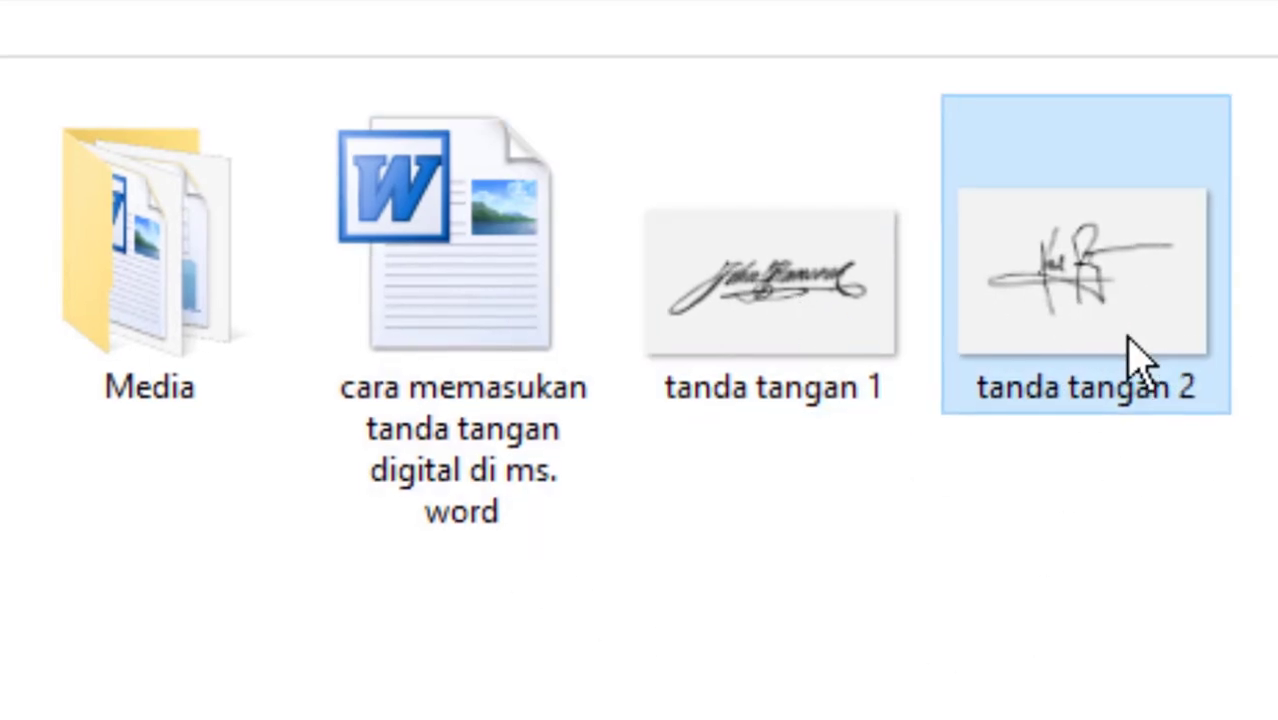
double_click(432, 345)
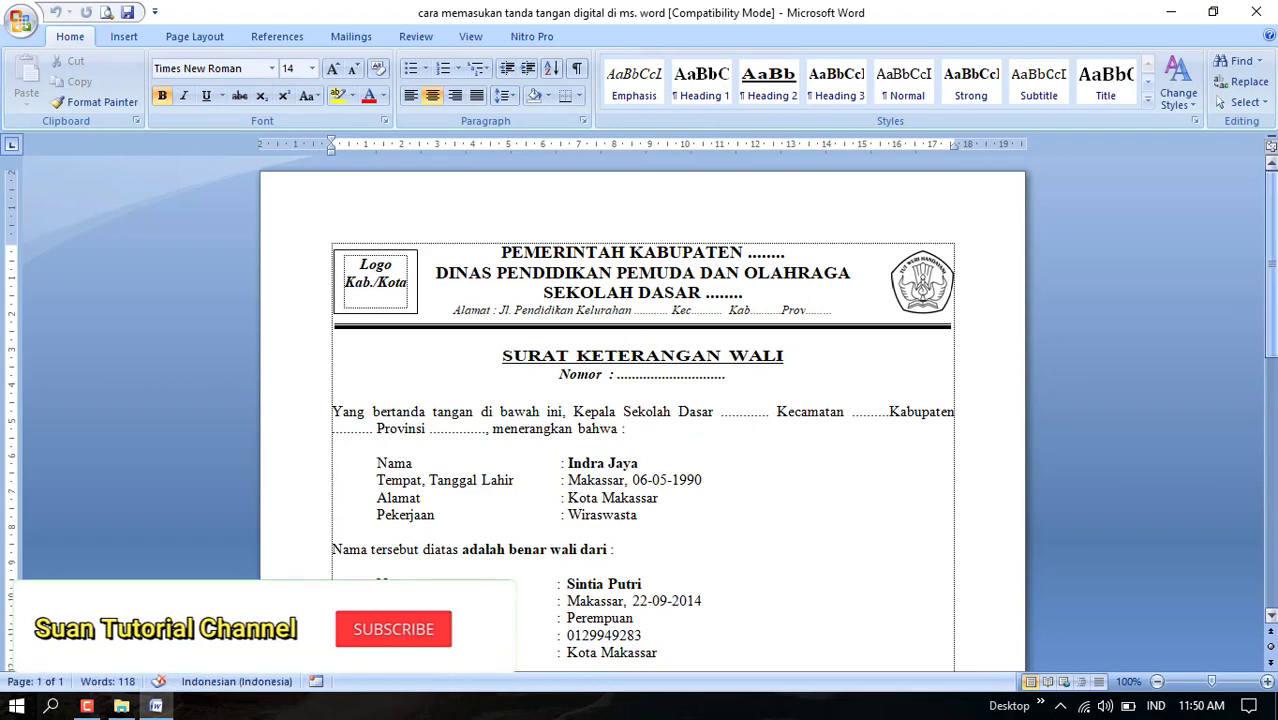
- Look through the guardian statement letter, including the Wali and Kepala Sekolah signature blocks at its end
scroll(1272, 330, down, 4)
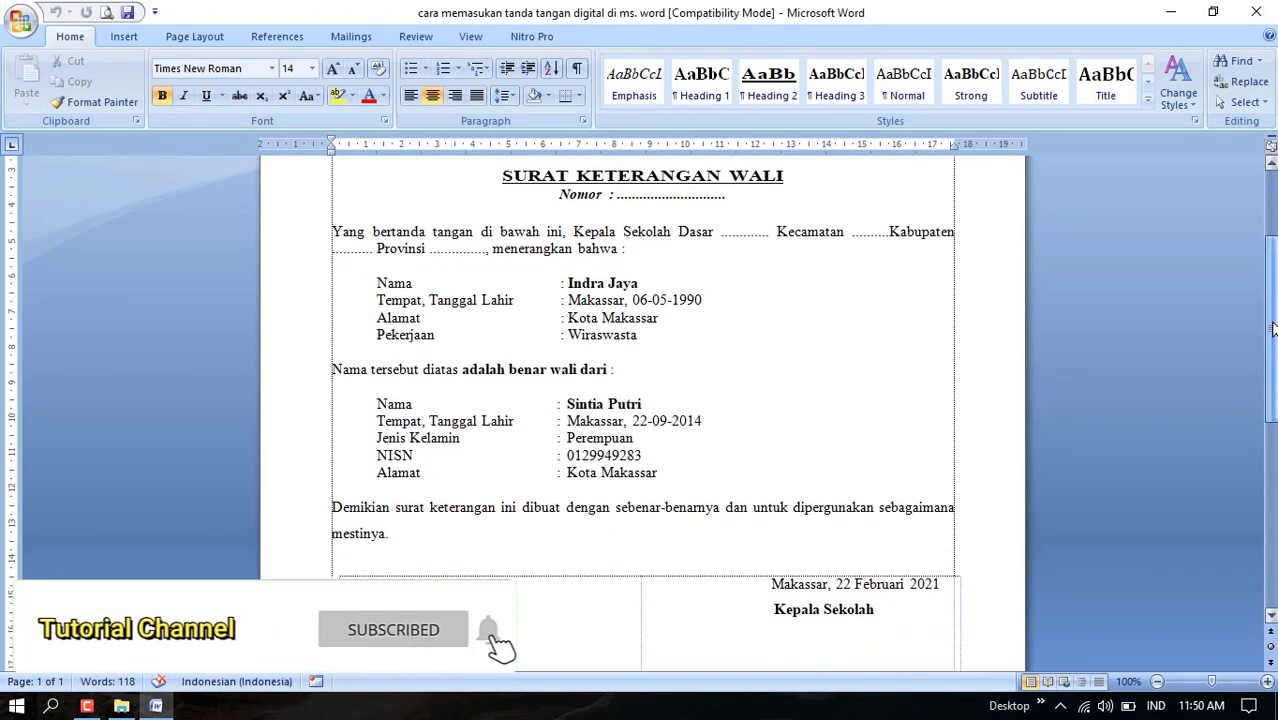
drag(1272, 330, 1268, 416)
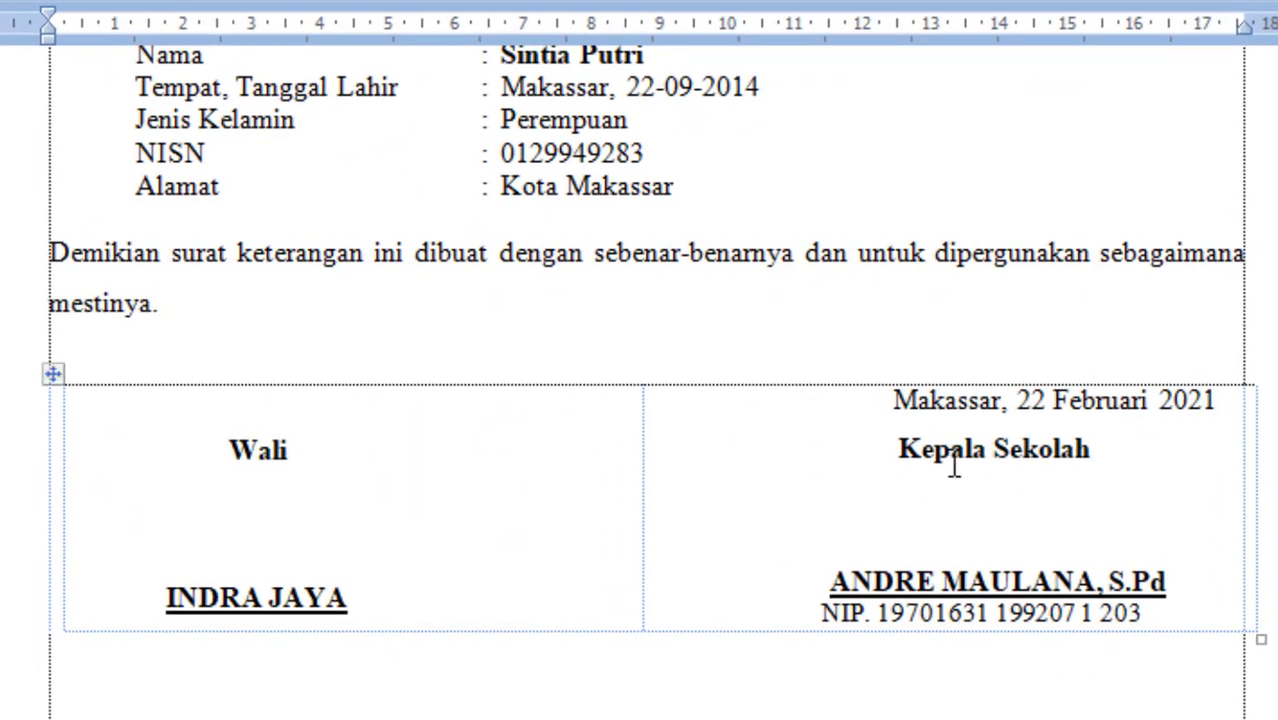
click(970, 527)
click(275, 508)
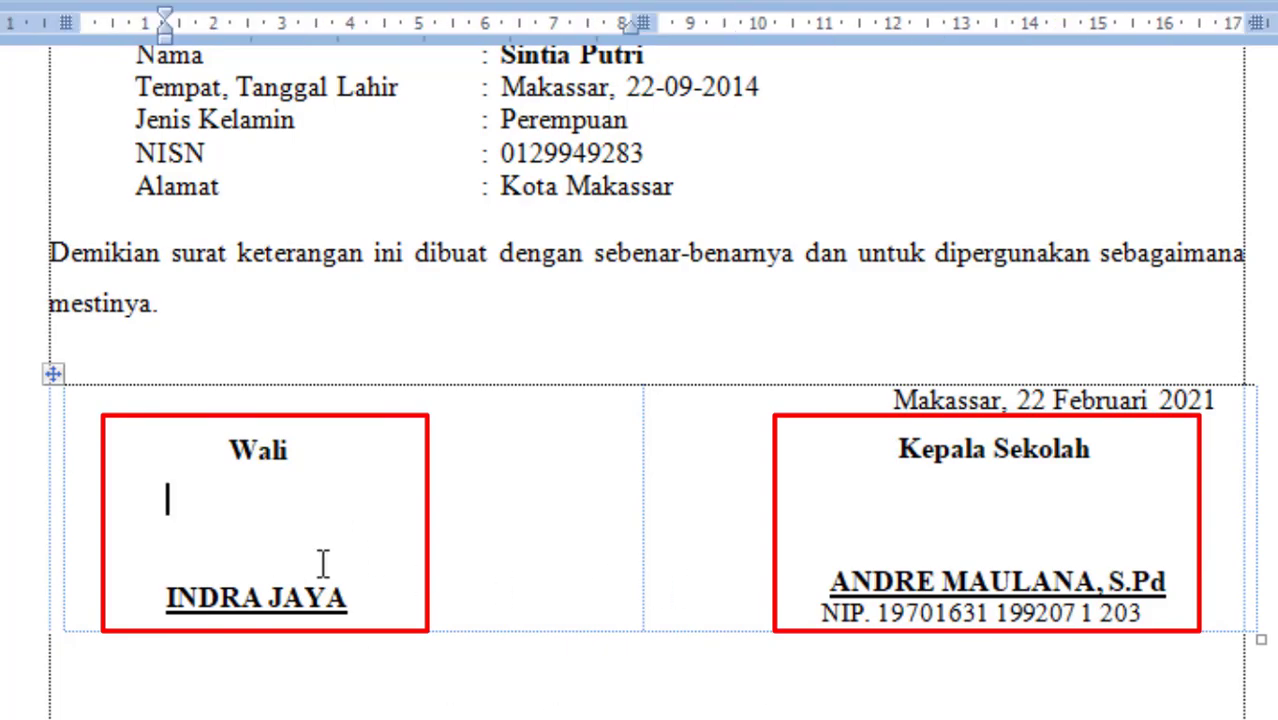
scroll(430, 540, up, 10)
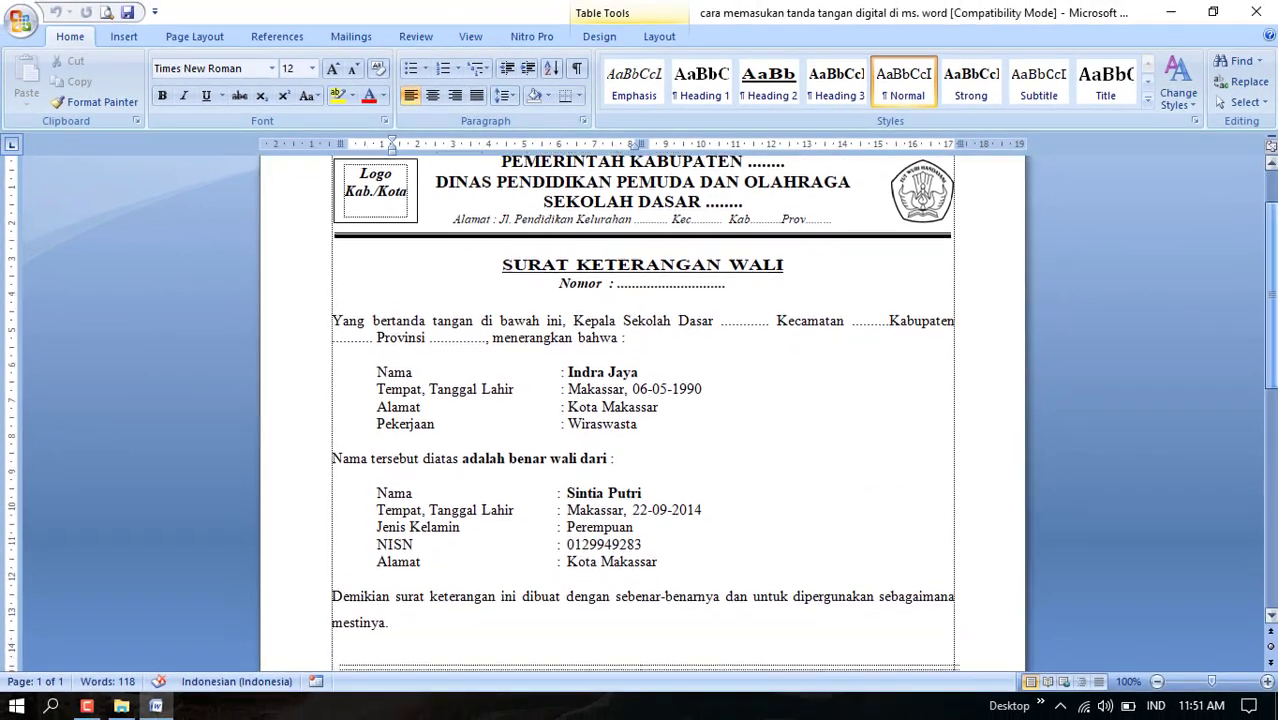
scroll(640, 410, down, 5)
scroll(640, 410, down, 2)
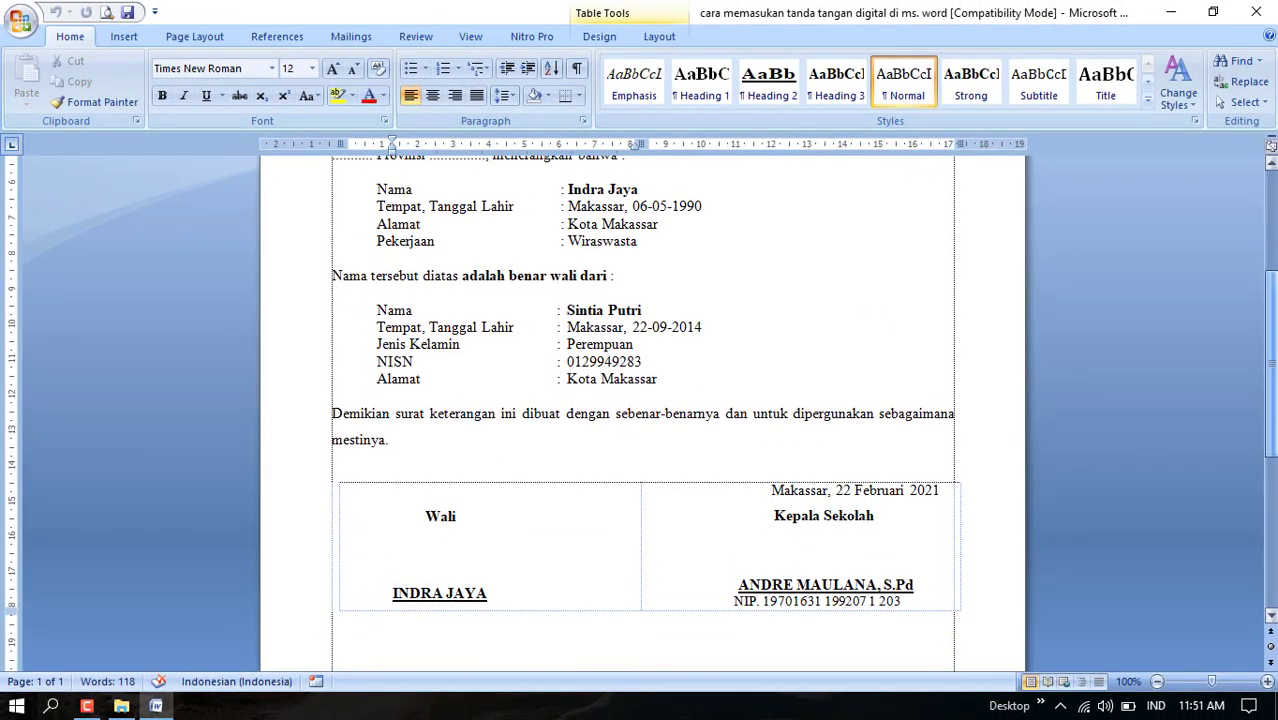
scroll(640, 410, down, 1)
scroll(640, 410, up, 5)
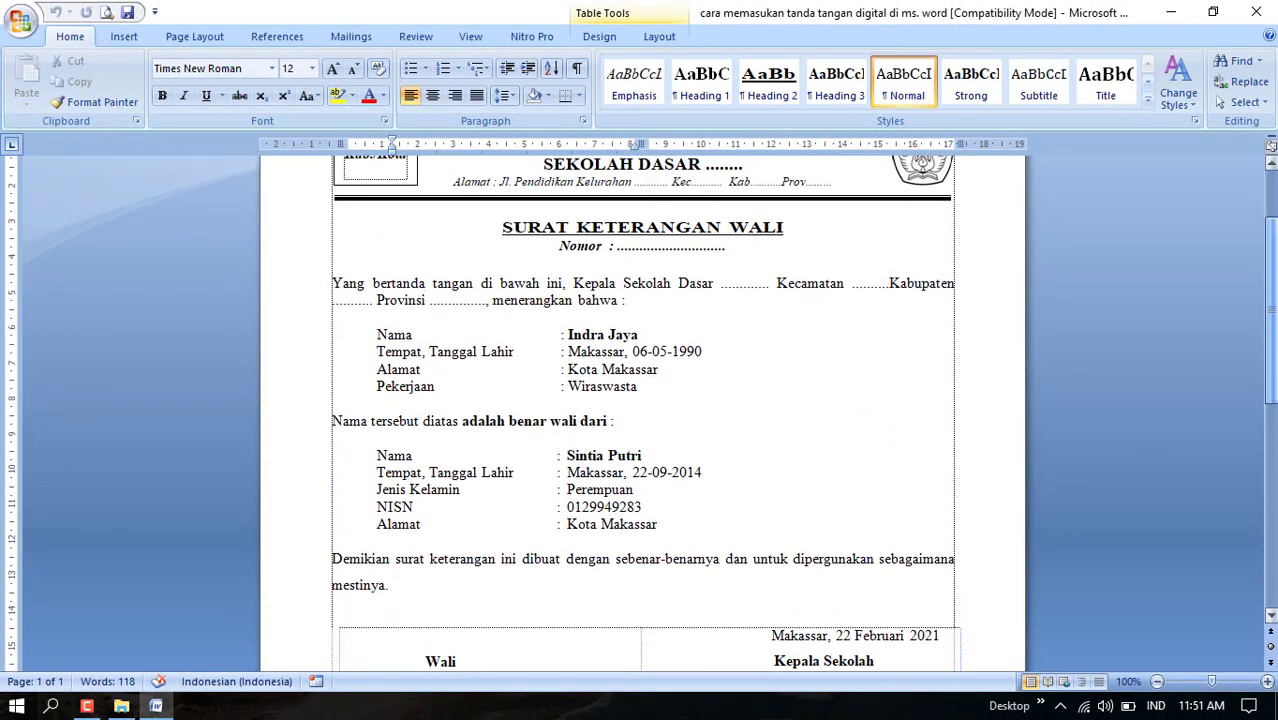
scroll(640, 410, up, 1)
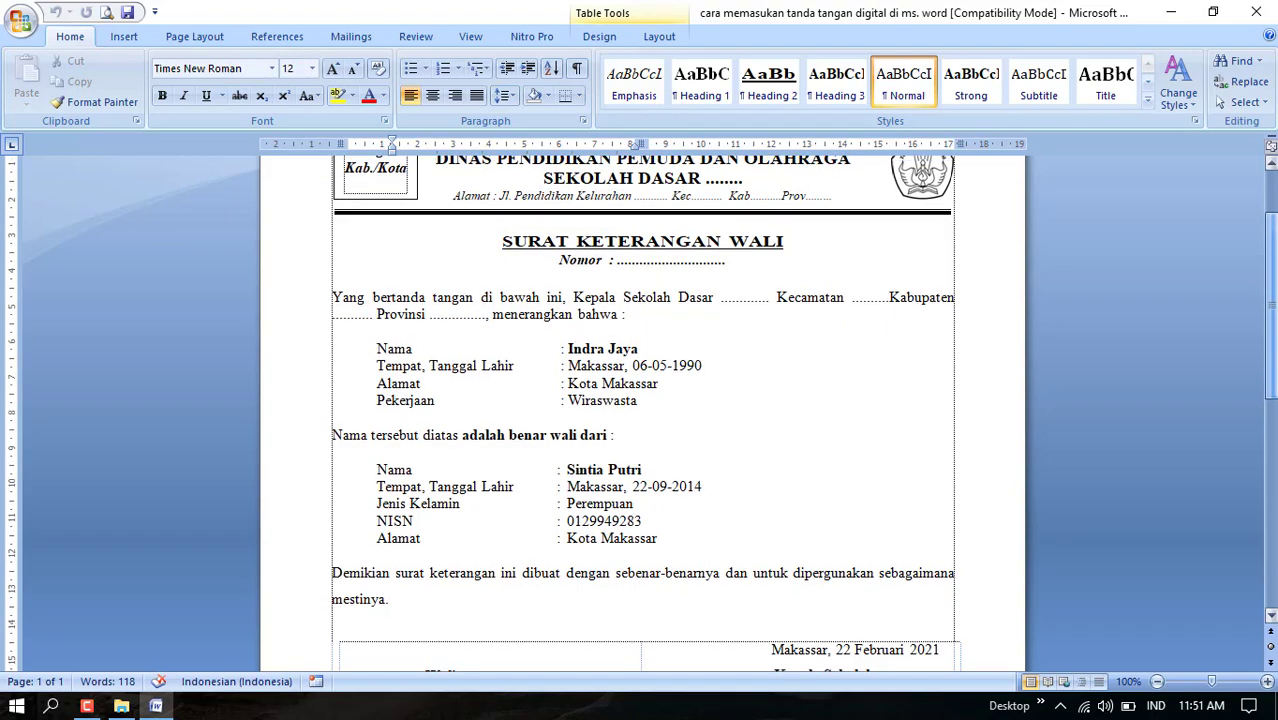
- Insert the picture "tanda tangan 1" from the Documents folder into the empty space below "Kepala Sekolah"
mouse_move(1275, 287)
mouse_down()
mouse_move(1275, 311)
mouse_move(1275, 257)
mouse_move(1274, 366)
mouse_up()
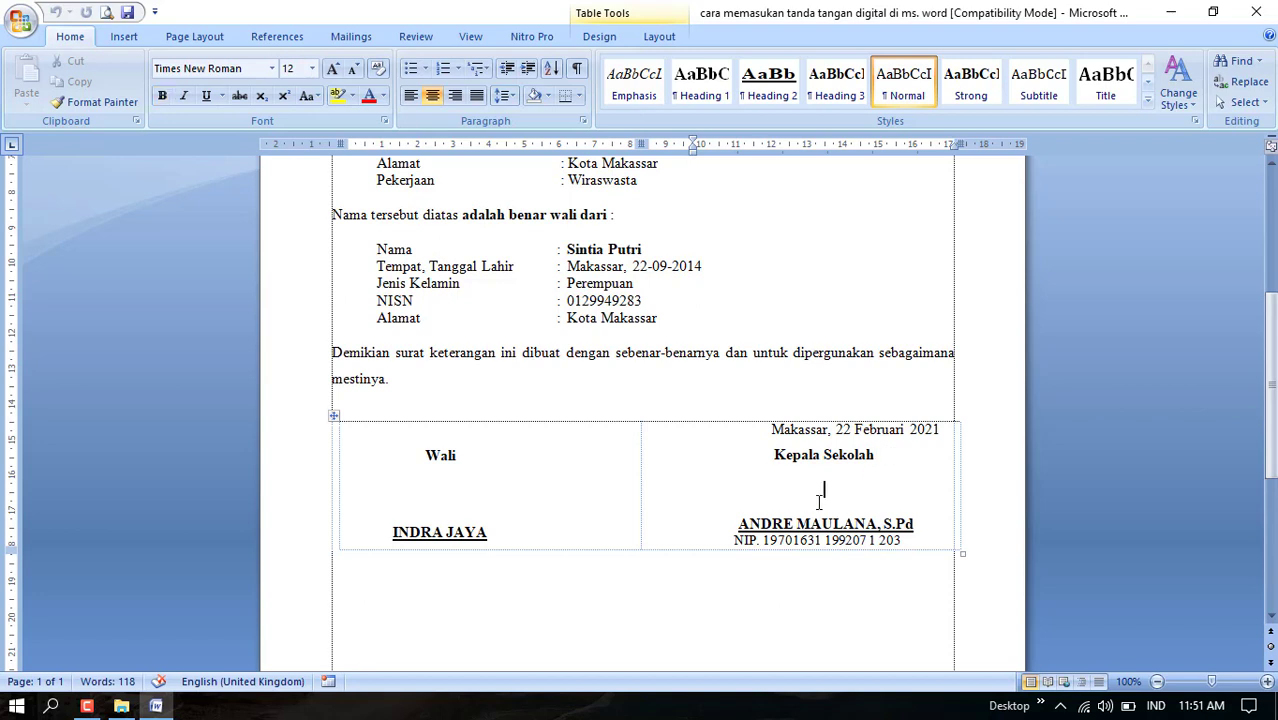
click(807, 443)
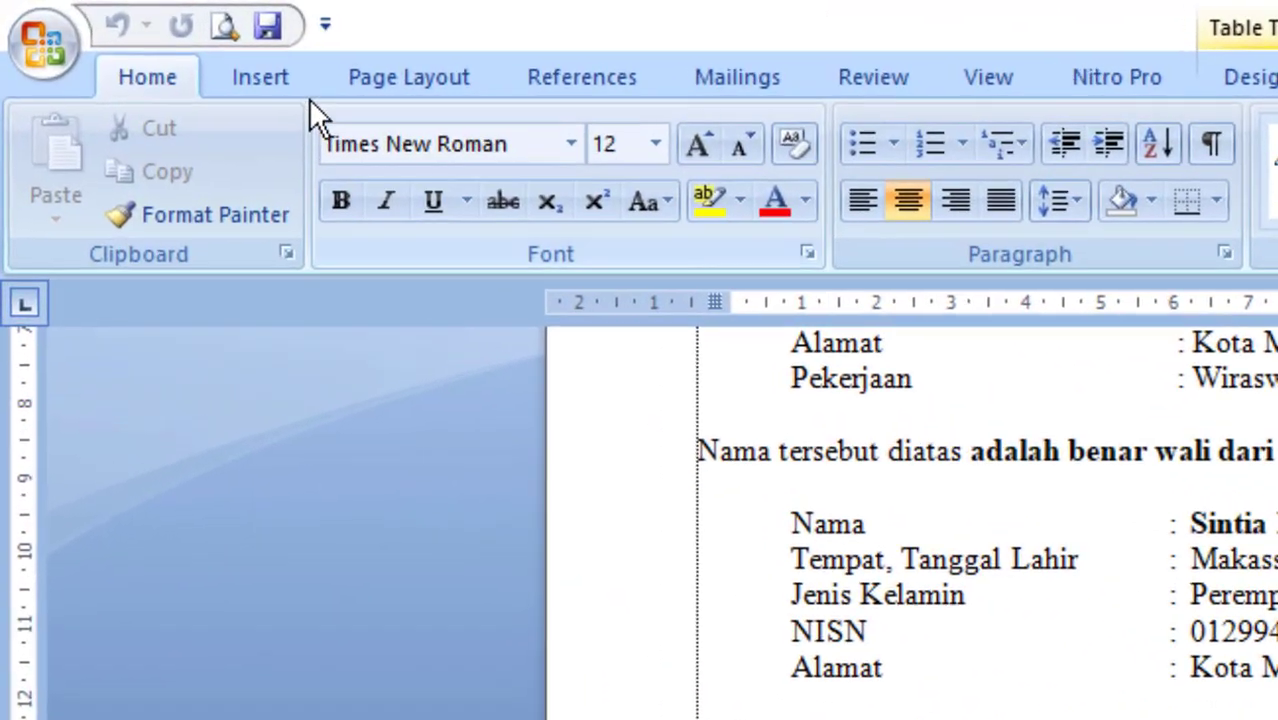
click(131, 36)
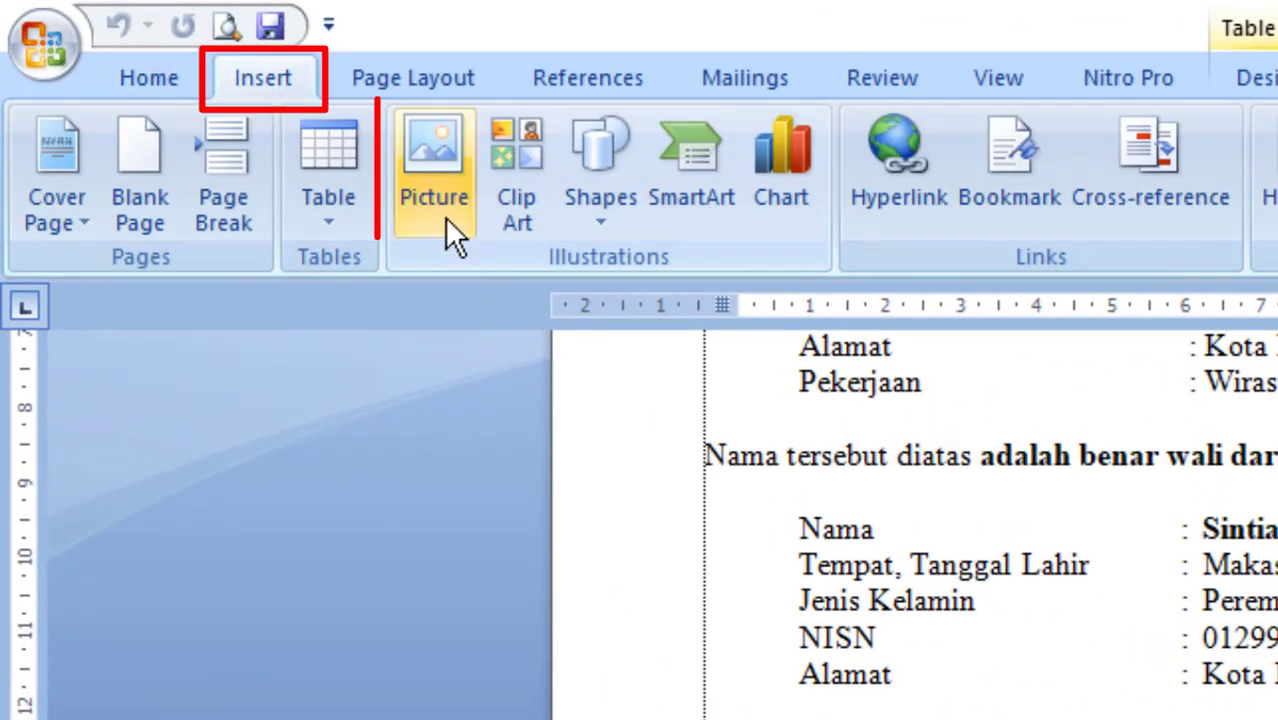
click(432, 180)
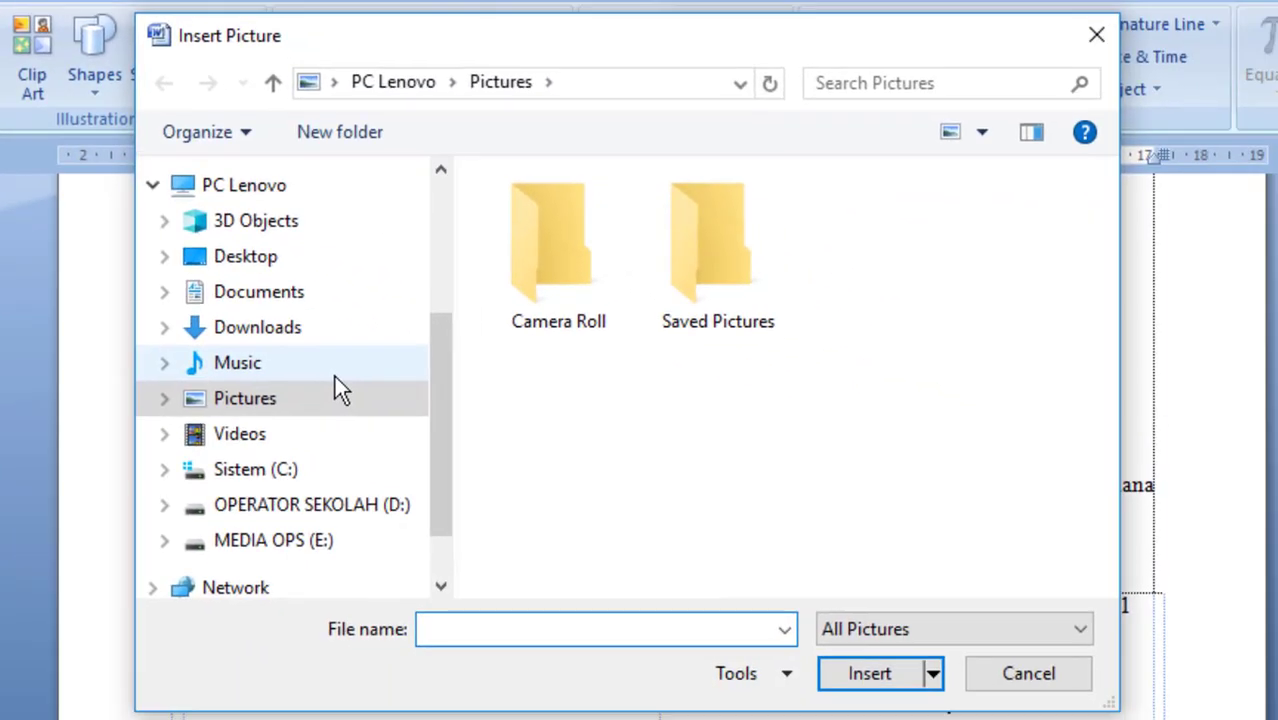
click(285, 297)
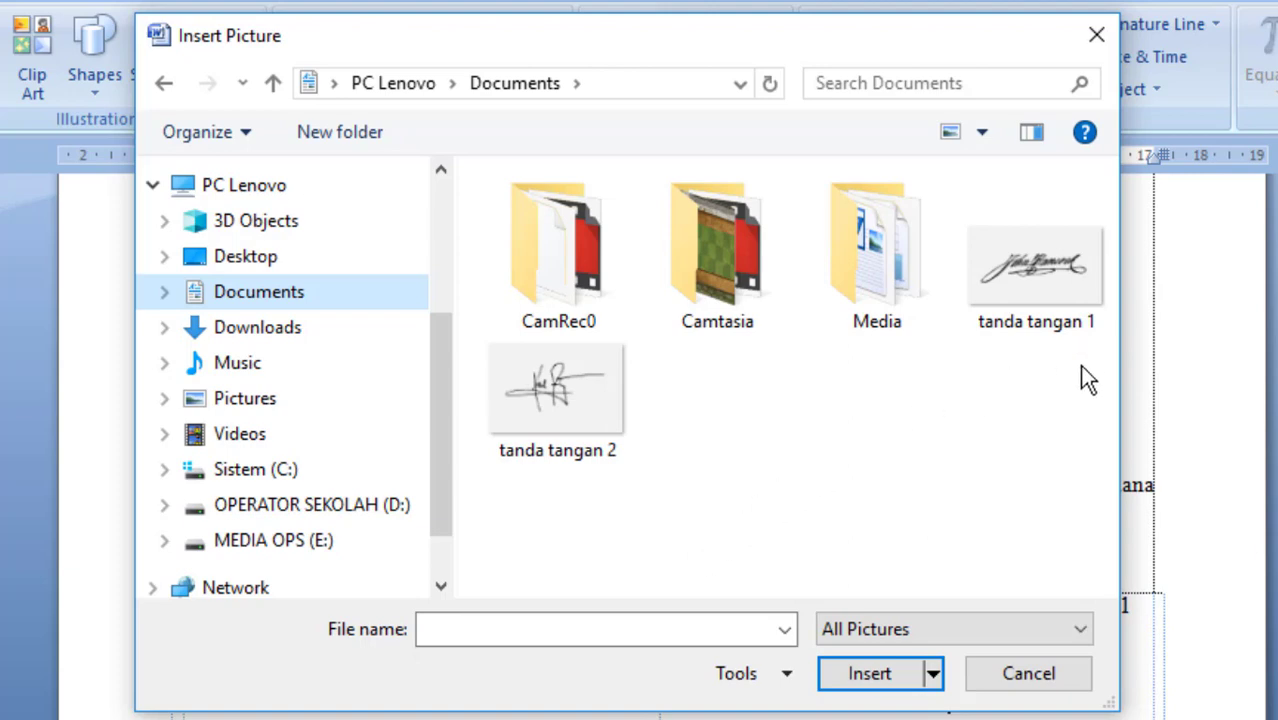
click(1037, 280)
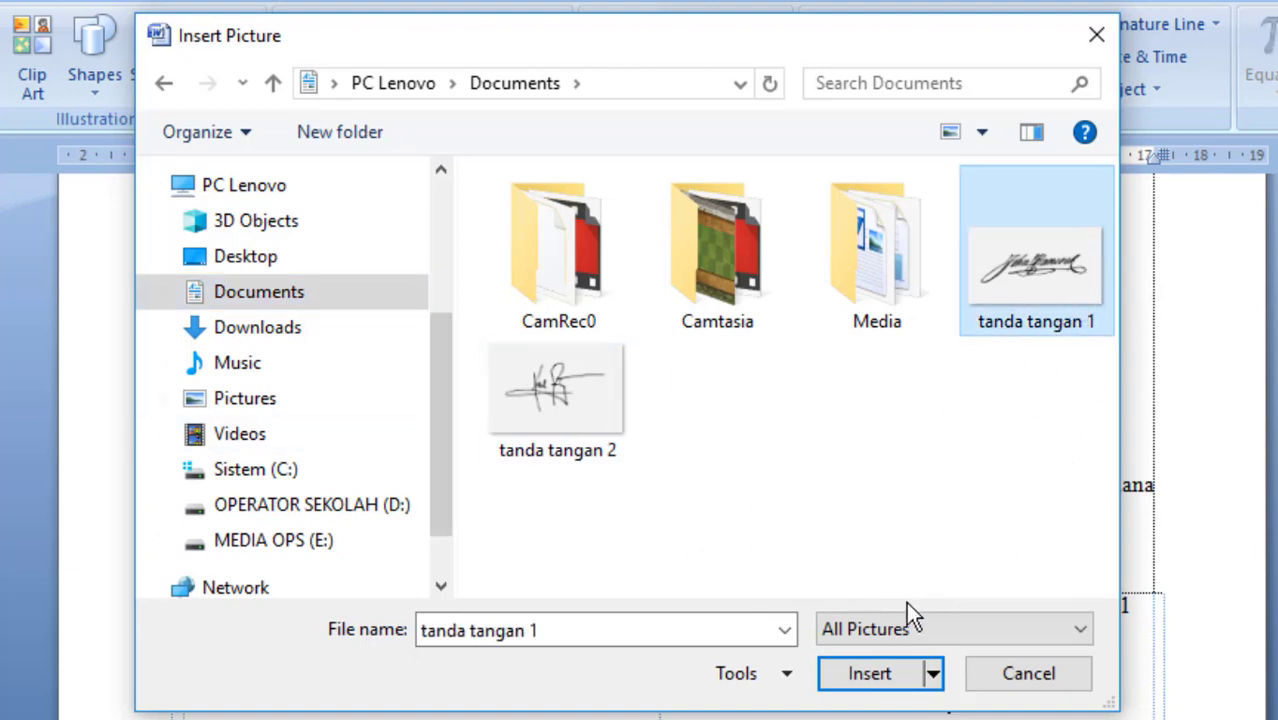
click(872, 676)
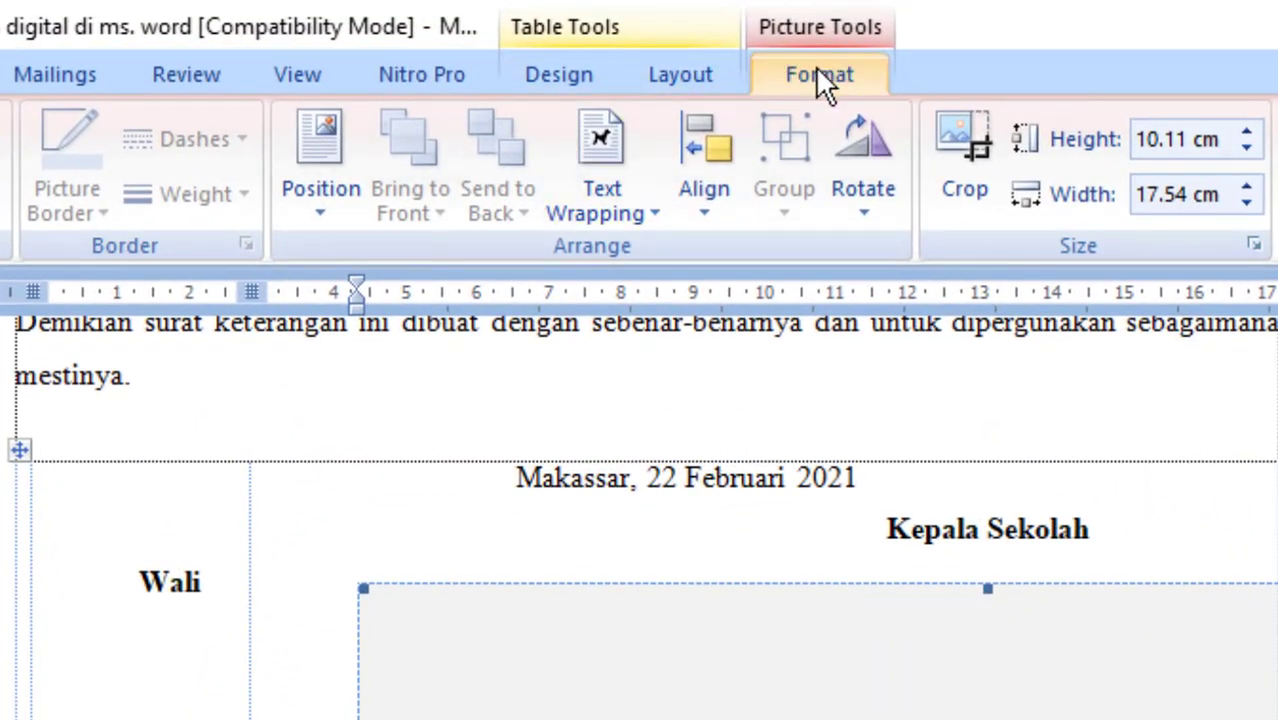
- Set the signature picture's text wrapping to Behind Text and move it into the blank area below the signature table
click(650, 211)
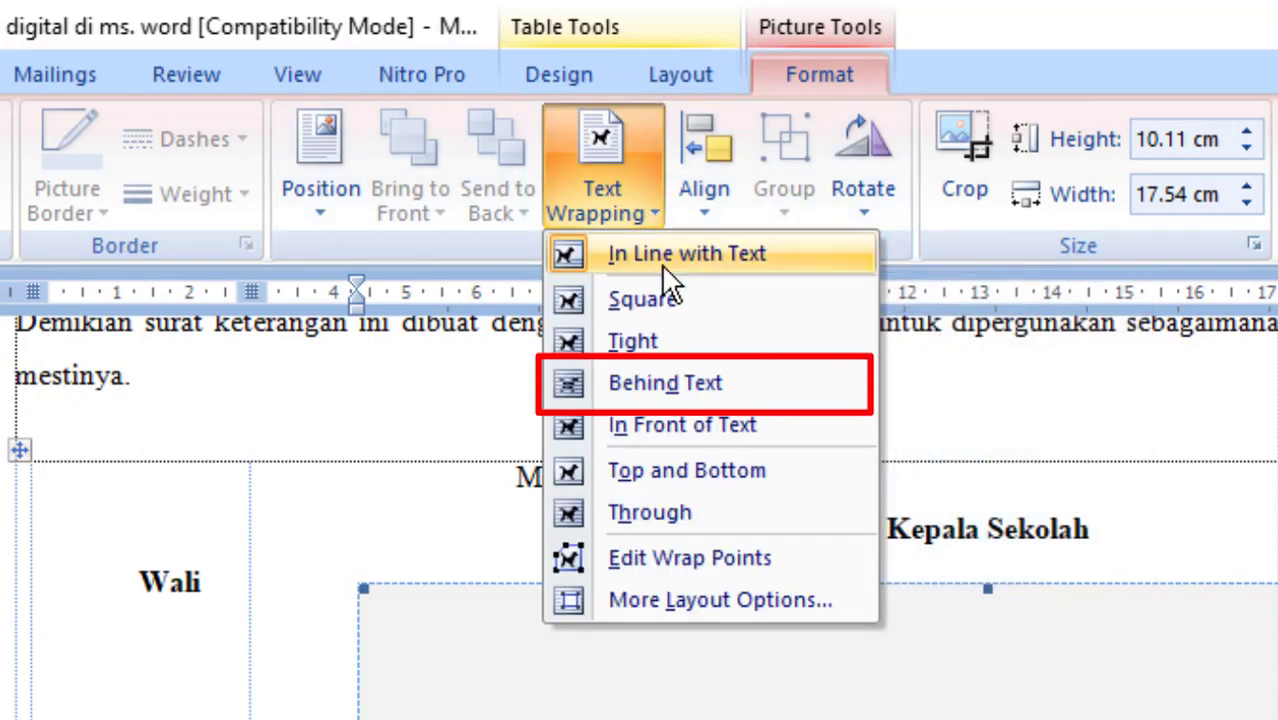
click(645, 388)
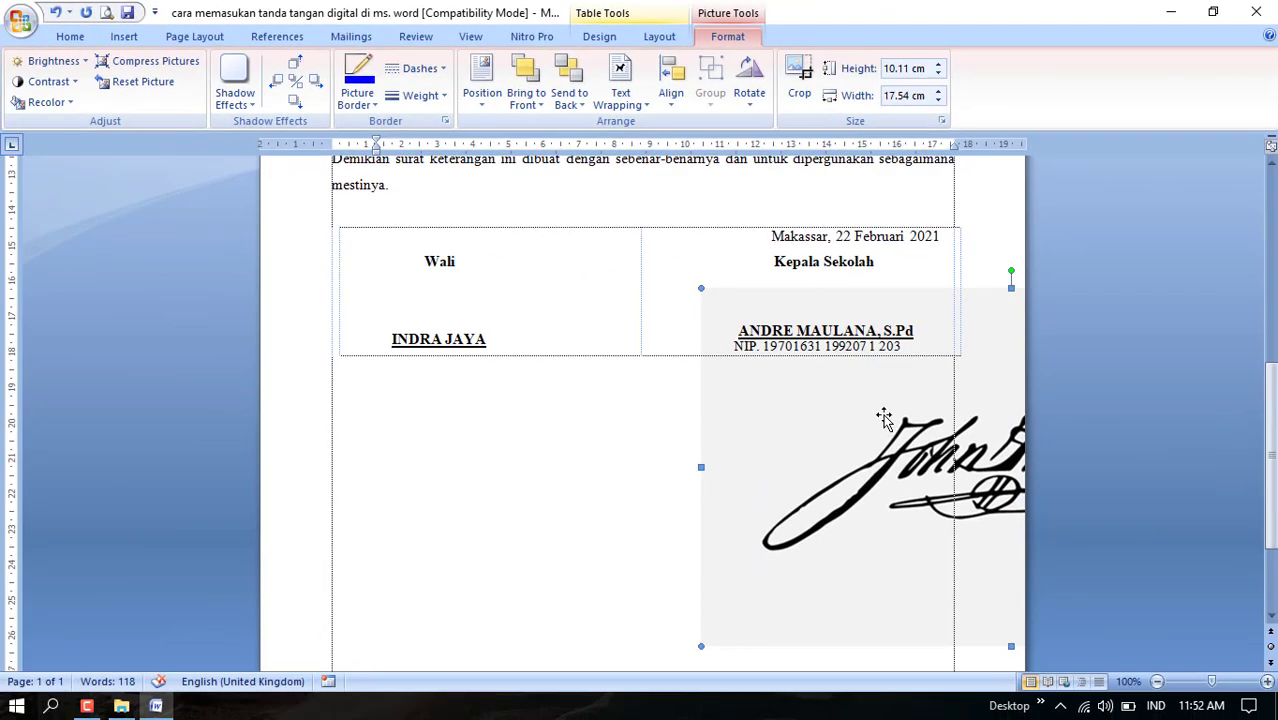
drag(660, 441, 556, 450)
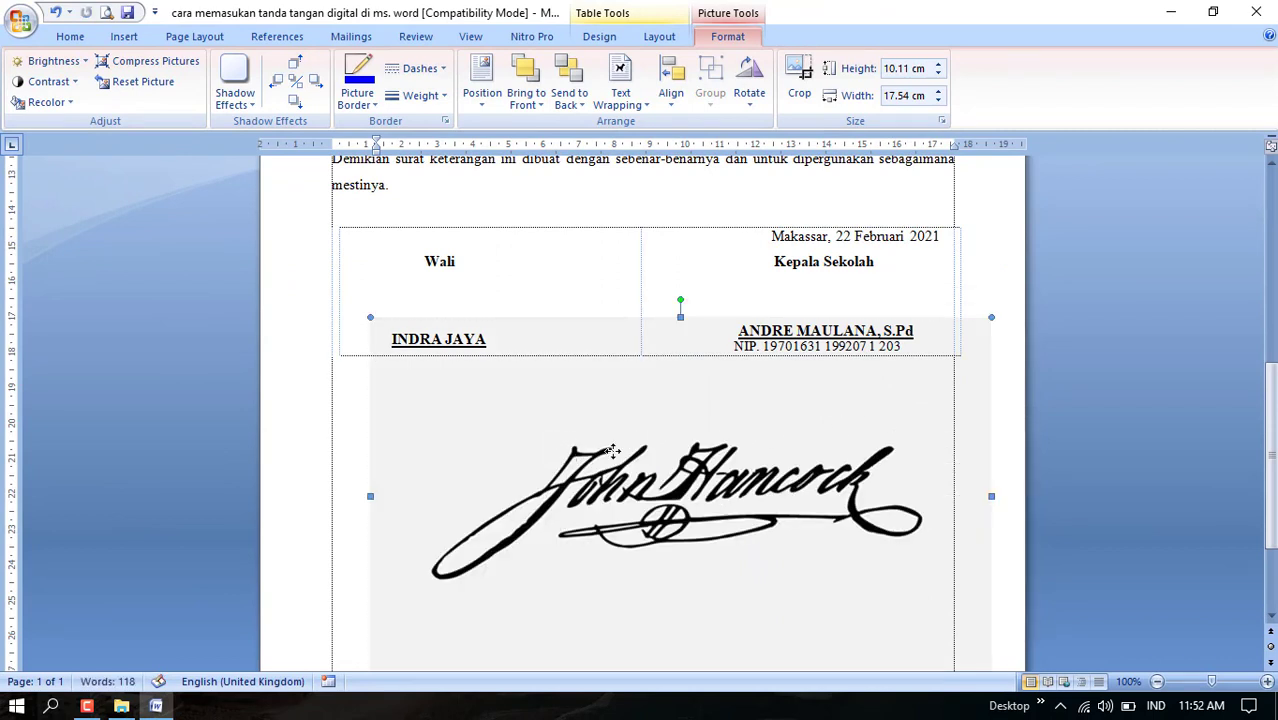
mouse_move(645, 443)
mouse_down()
mouse_move(617, 420)
mouse_move(619, 443)
mouse_up()
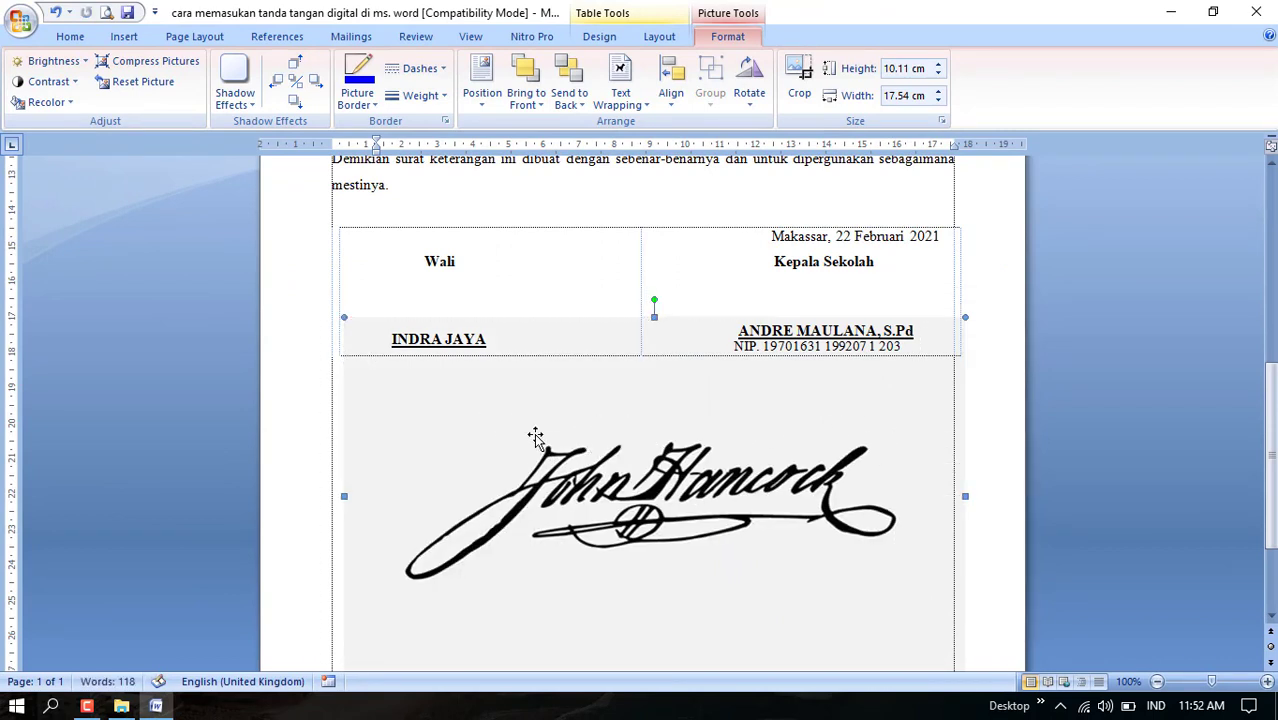
scroll(974, 566, down, 3)
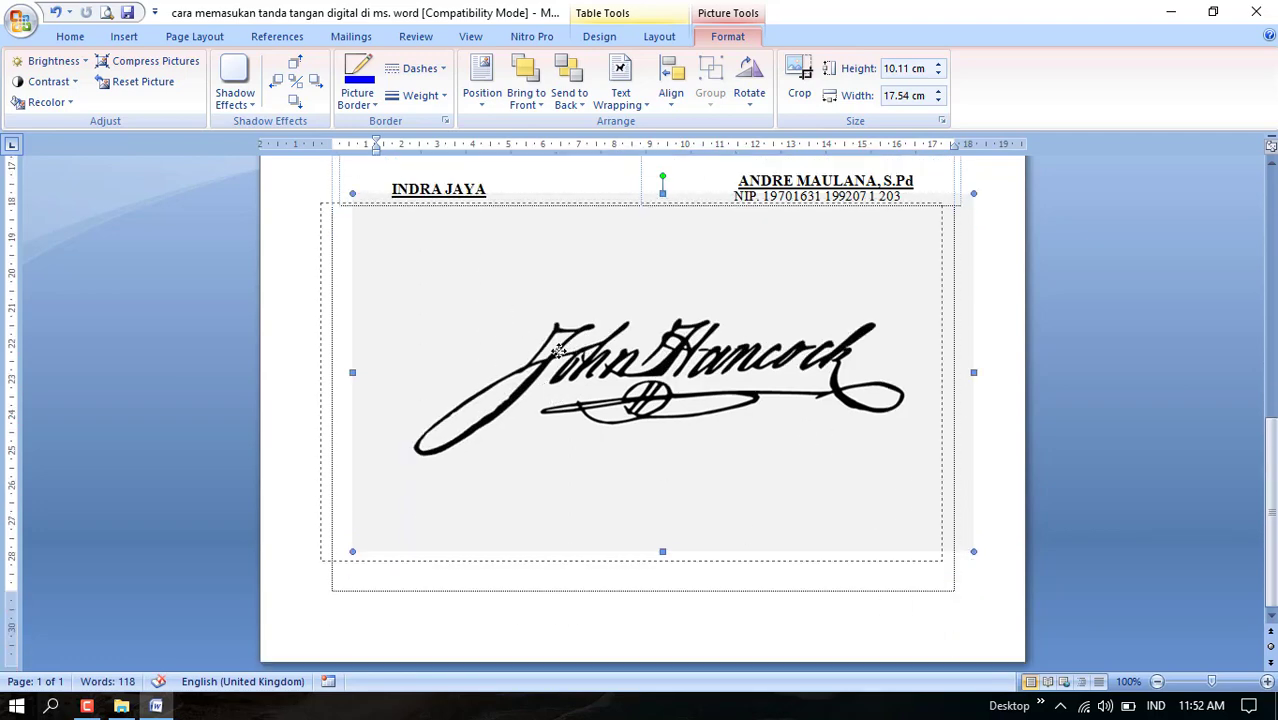
scroll(831, 250, up, 2)
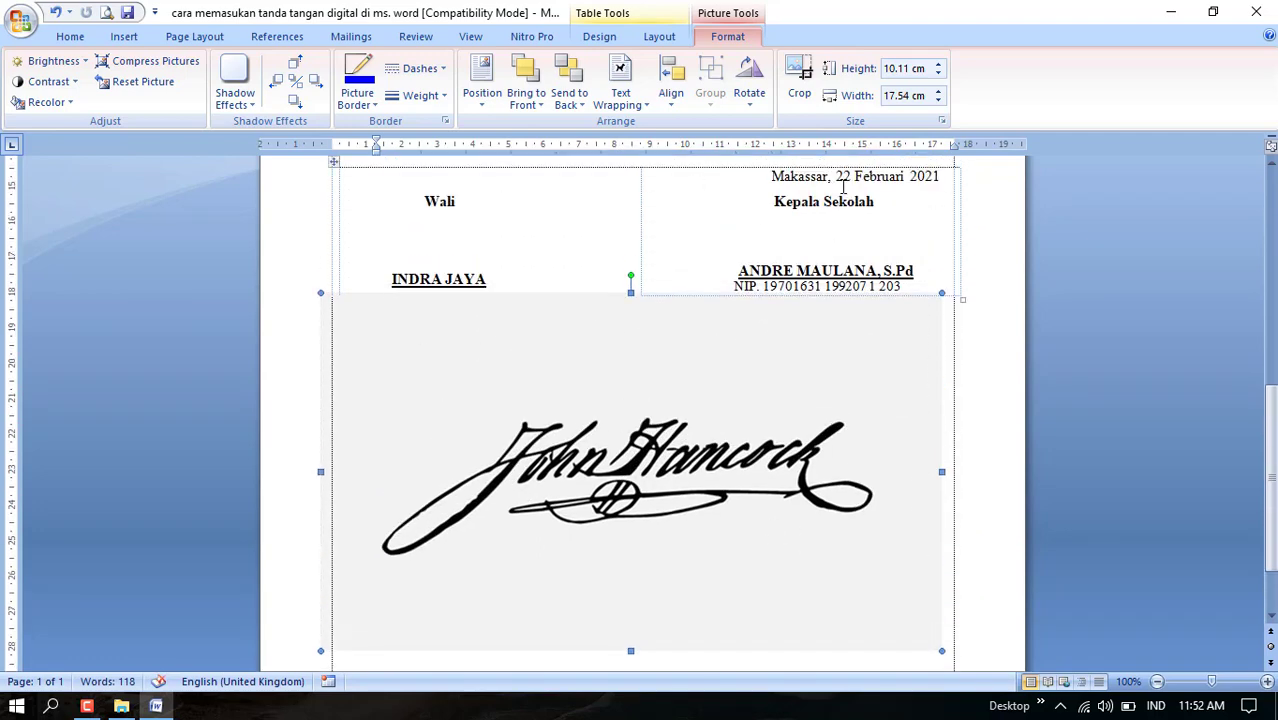
- Shrink the signature picture proportionally to about 2.45 cm high and 4.24 cm wide
scroll(893, 450, down, 2)
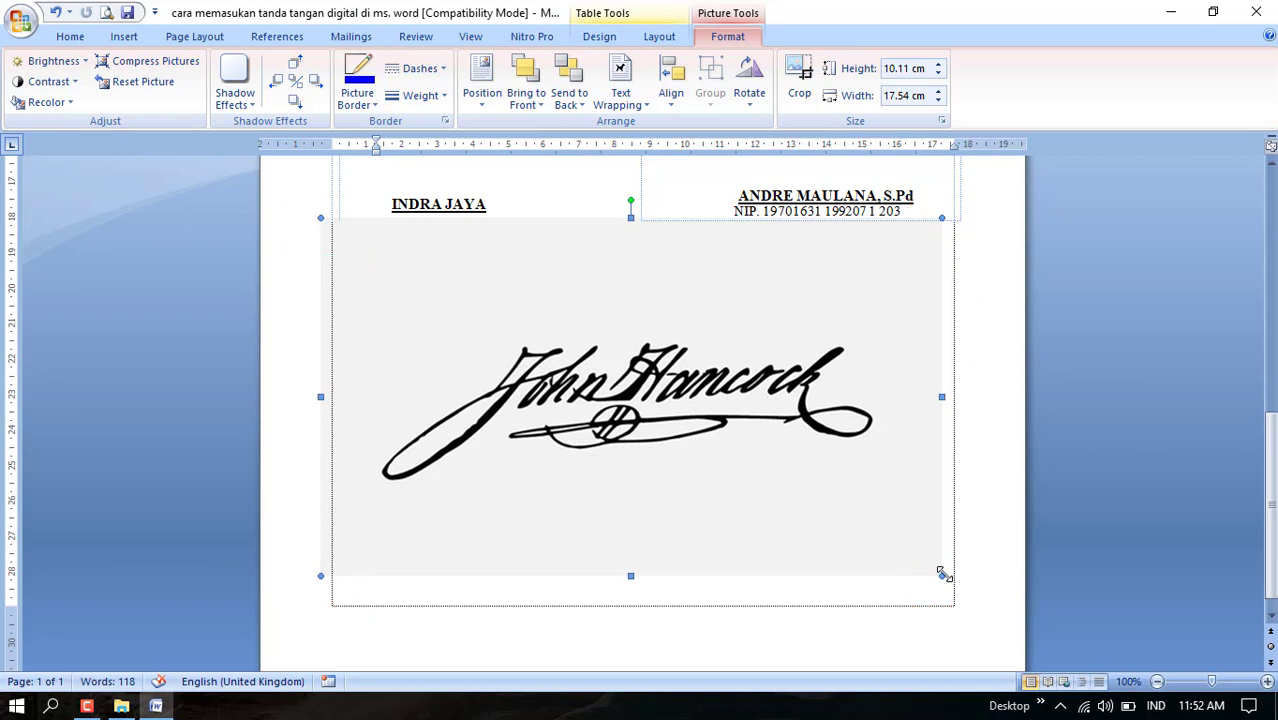
drag(944, 573, 550, 352)
drag(475, 320, 469, 302)
- Move the signature picture up into the Kepala Sekolah block and enlarge it slightly
scroll(900, 350, up, 3)
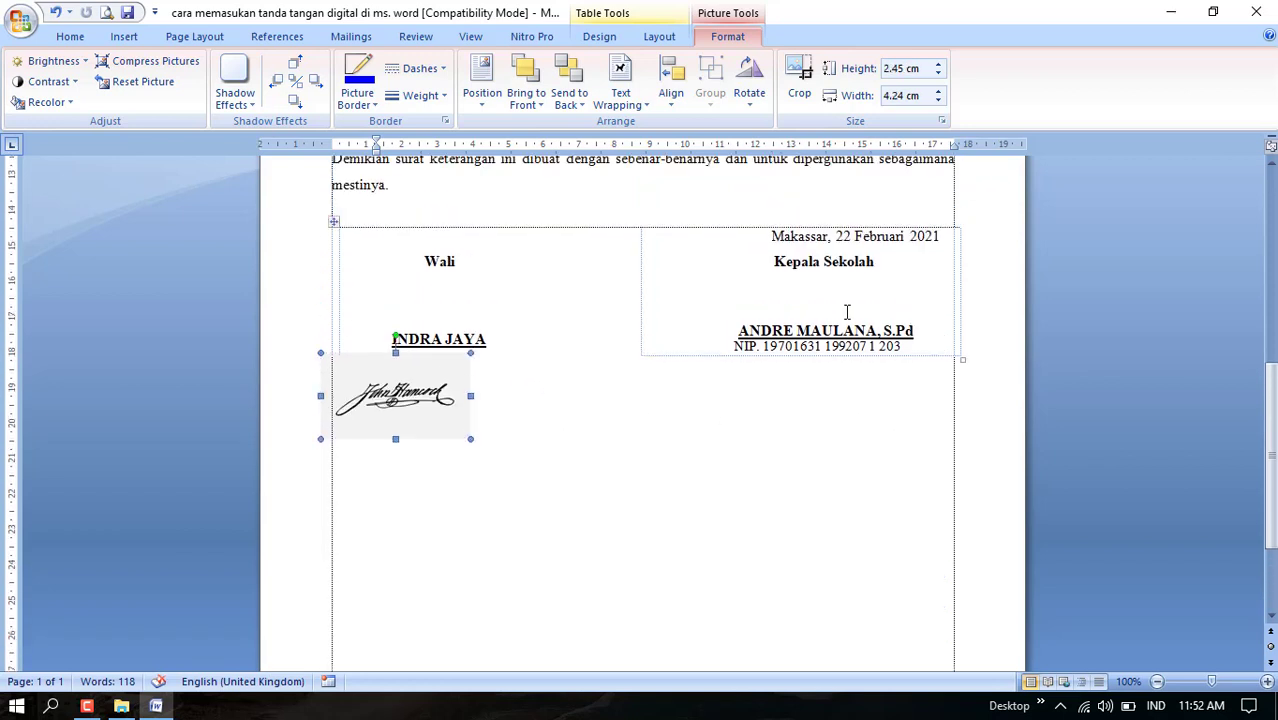
click(795, 259)
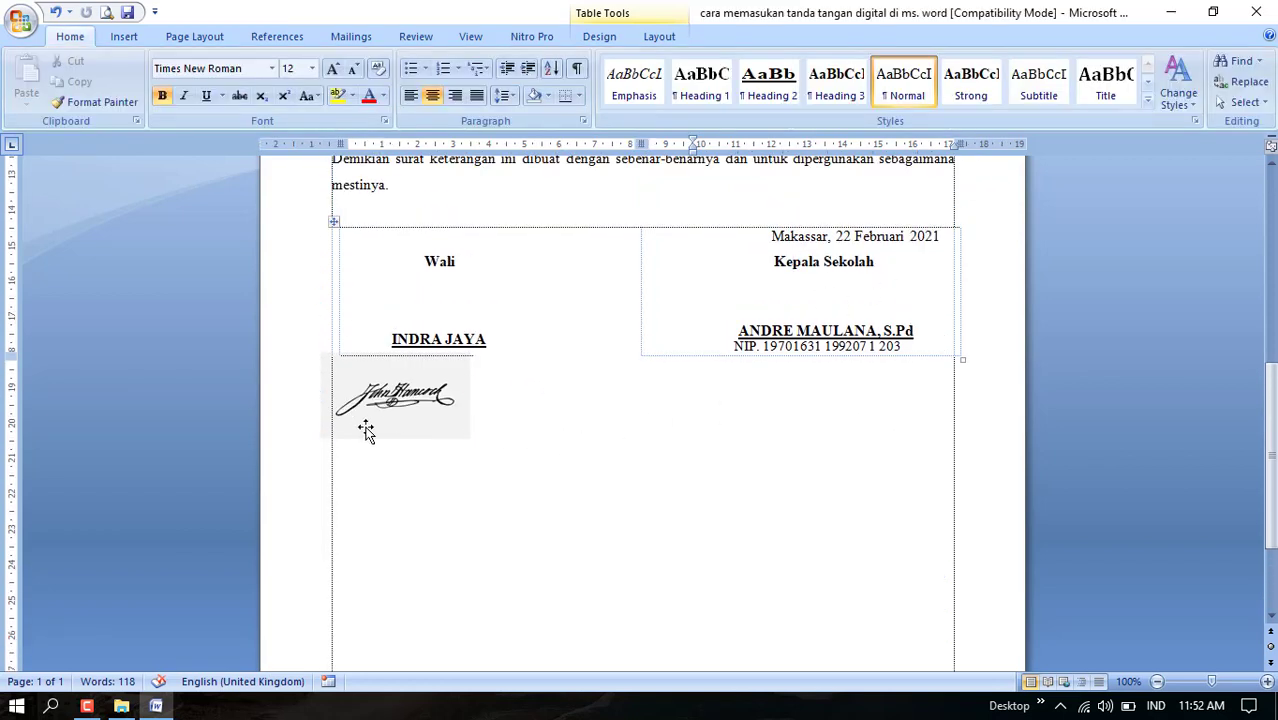
mouse_move(370, 390)
mouse_down()
mouse_move(519, 394)
mouse_move(767, 277)
mouse_move(746, 287)
mouse_up()
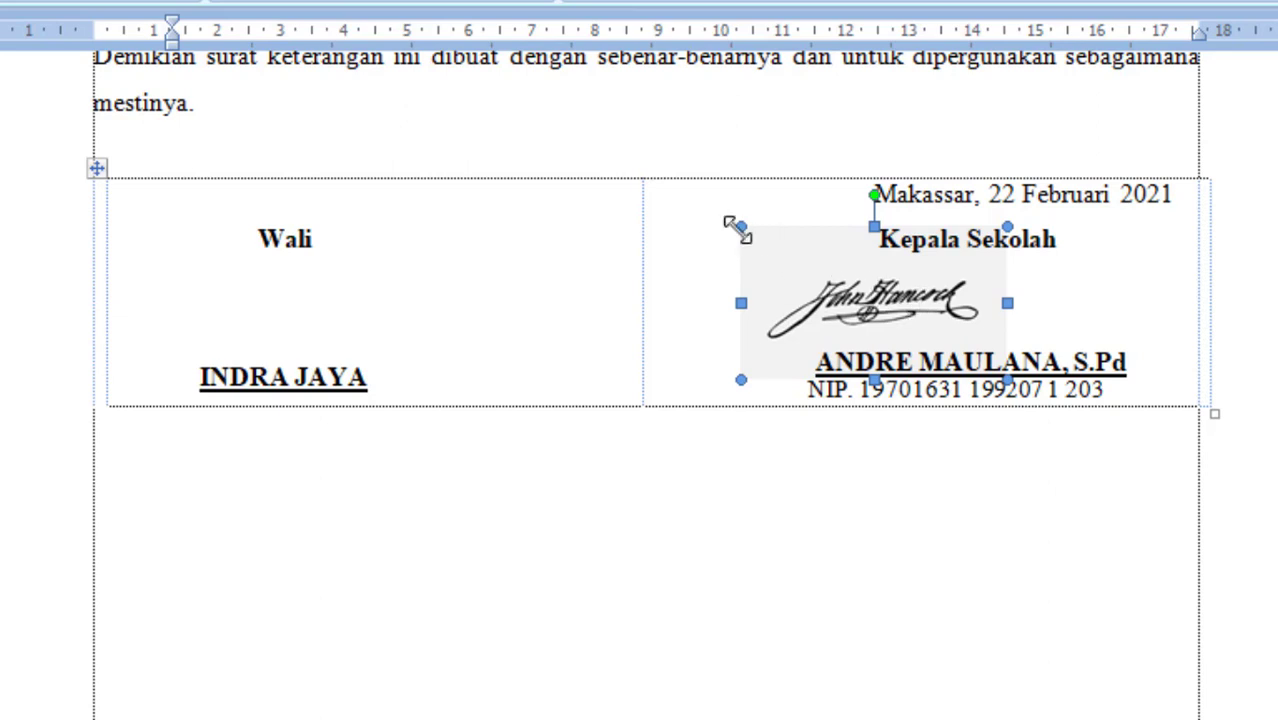
drag(741, 228, 651, 175)
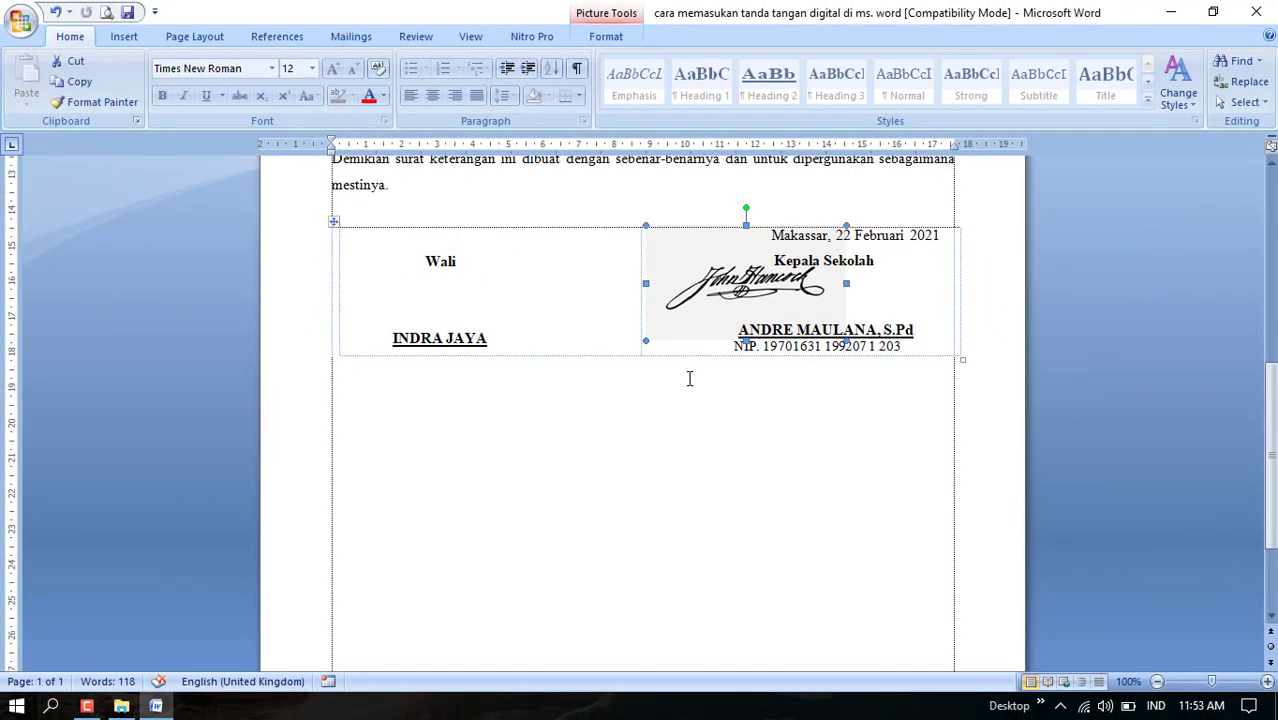
click(730, 446)
click(775, 302)
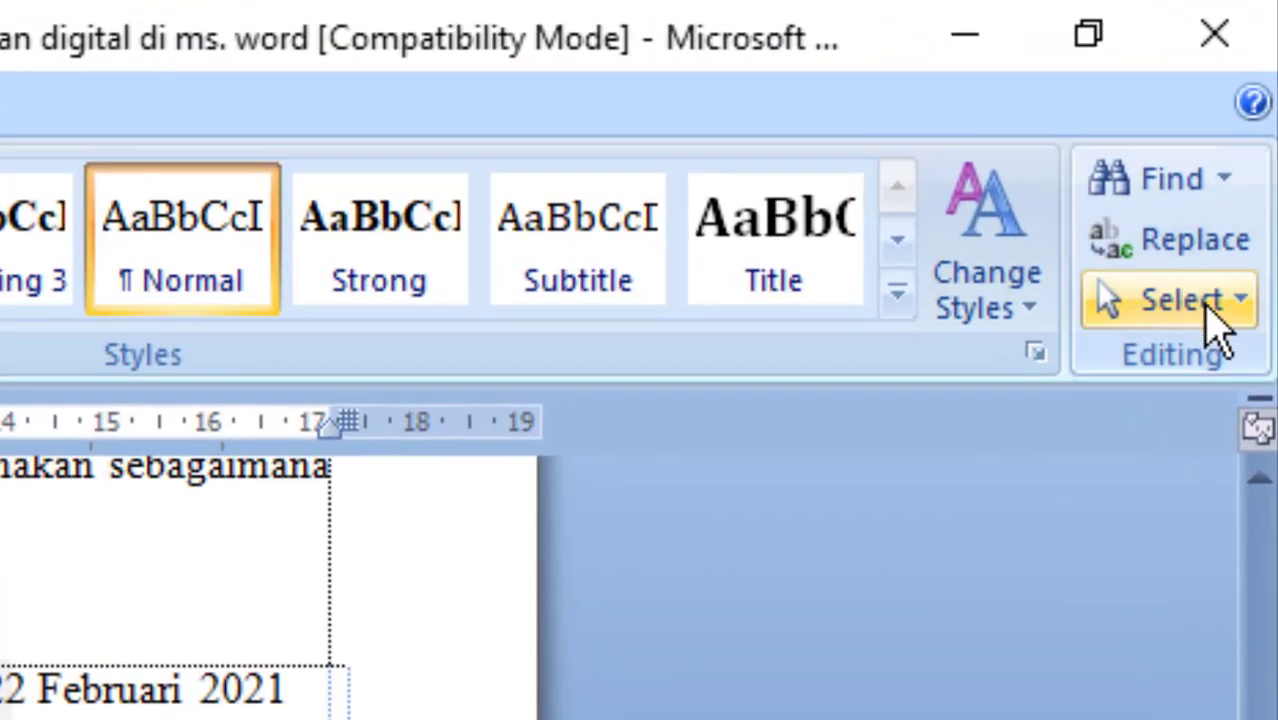
- Turn on Select Objects and centre the signature picture between "Kepala Sekolah" and the headmaster's name
click(1254, 103)
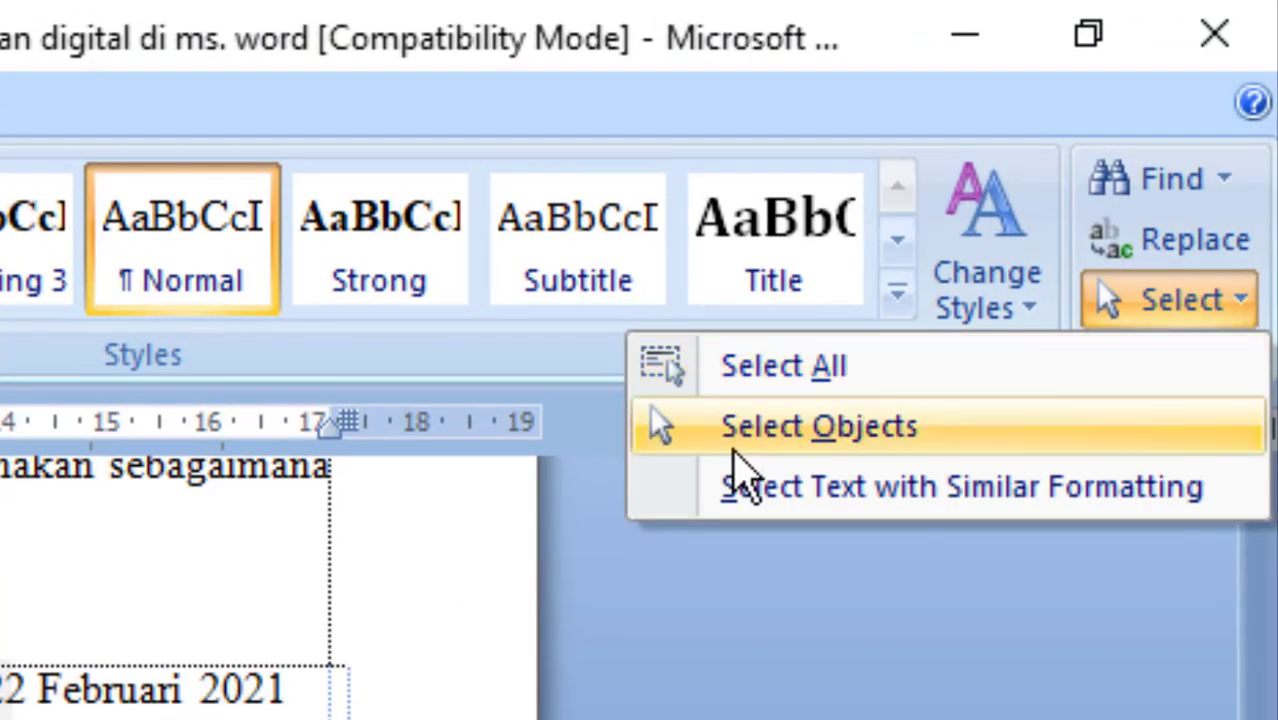
click(826, 428)
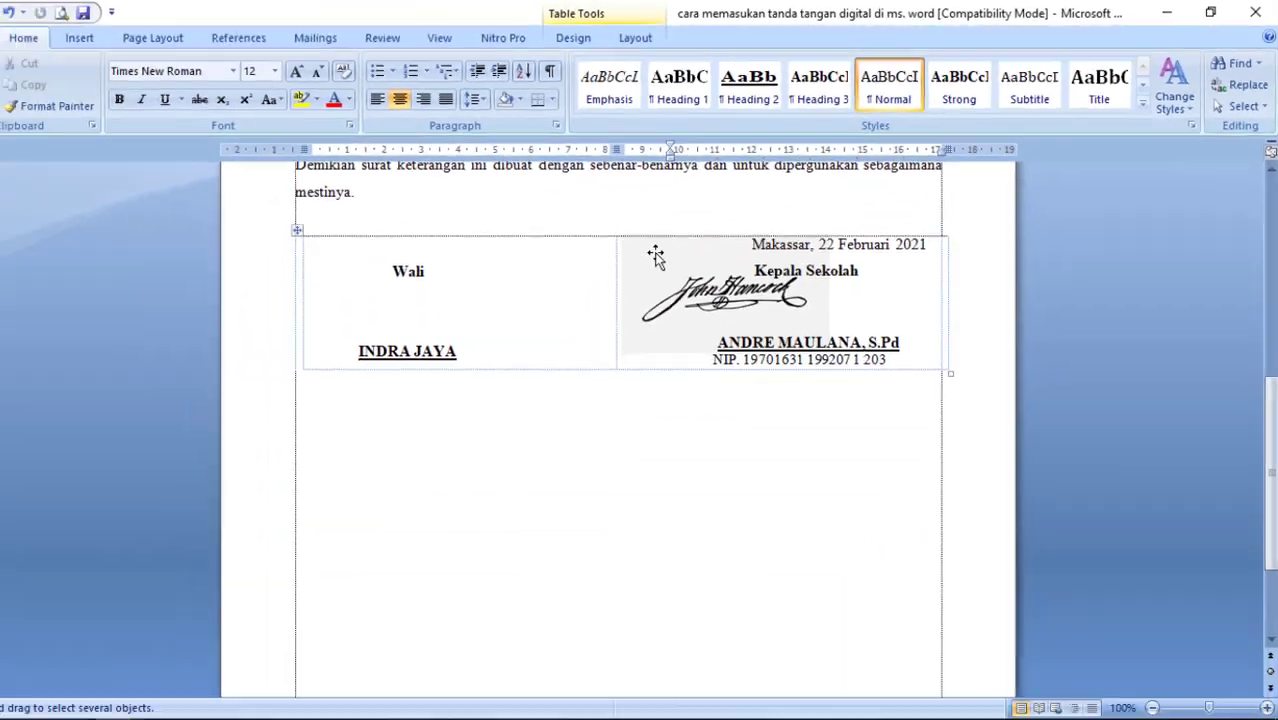
mouse_move(687, 260)
mouse_down()
mouse_move(735, 266)
mouse_move(767, 289)
mouse_up()
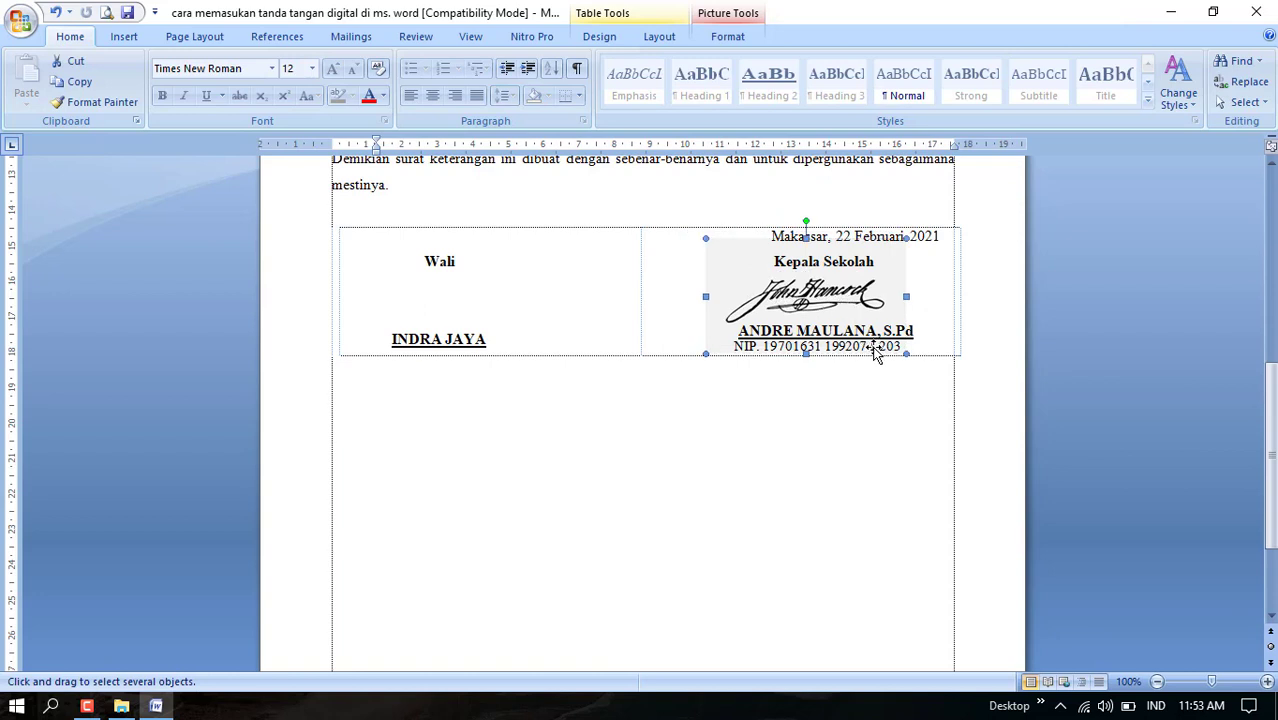
click(482, 342)
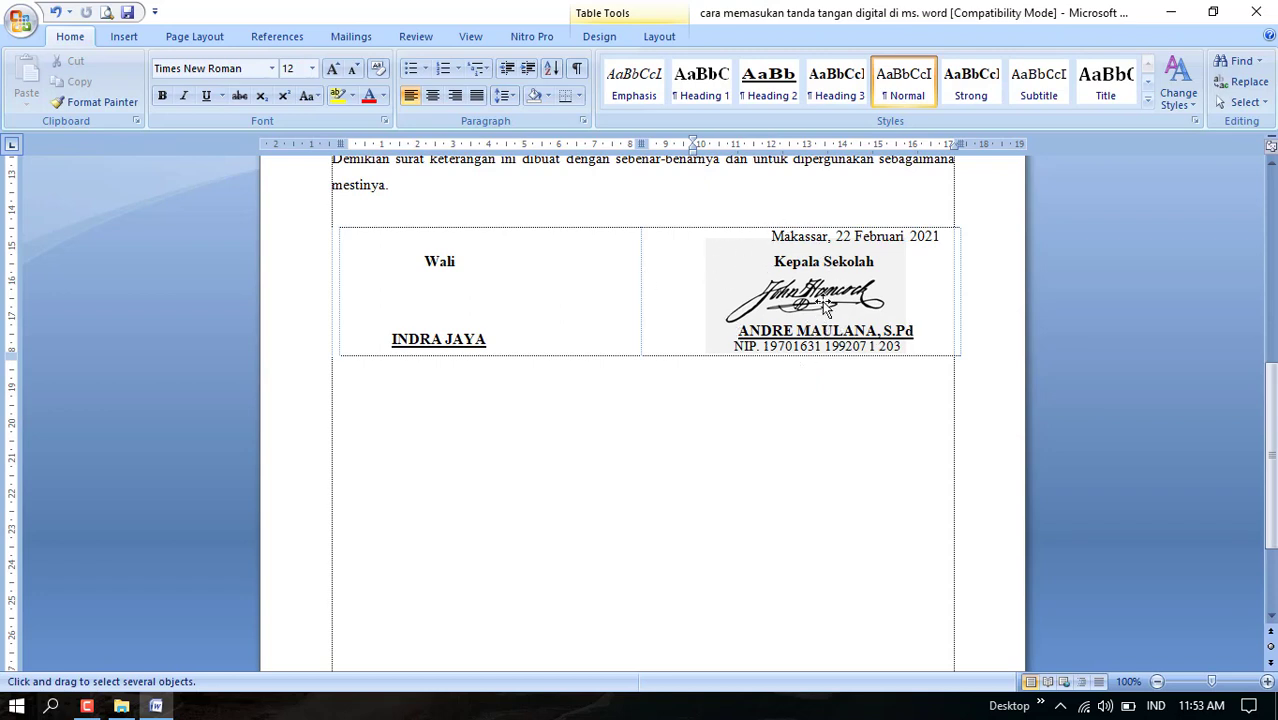
- Make the grey background of the Kepala Sekolah signature picture transparent with Set Transparent Color
click(746, 276)
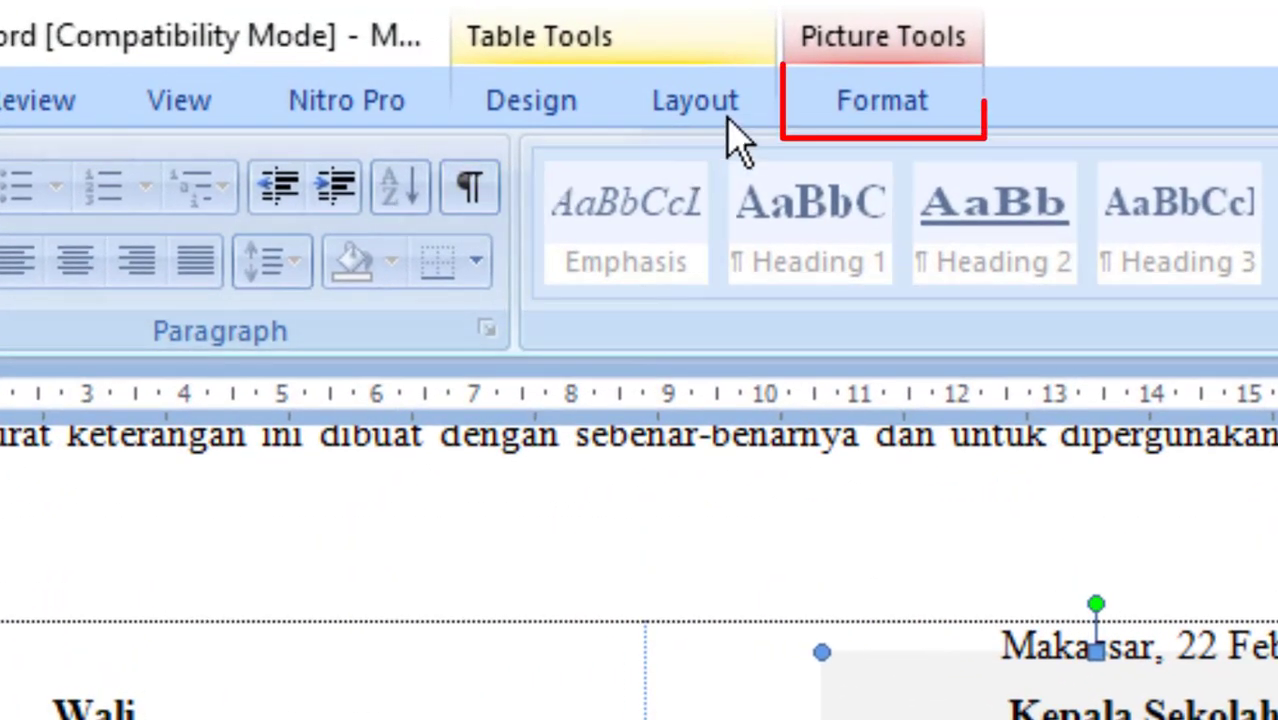
click(935, 112)
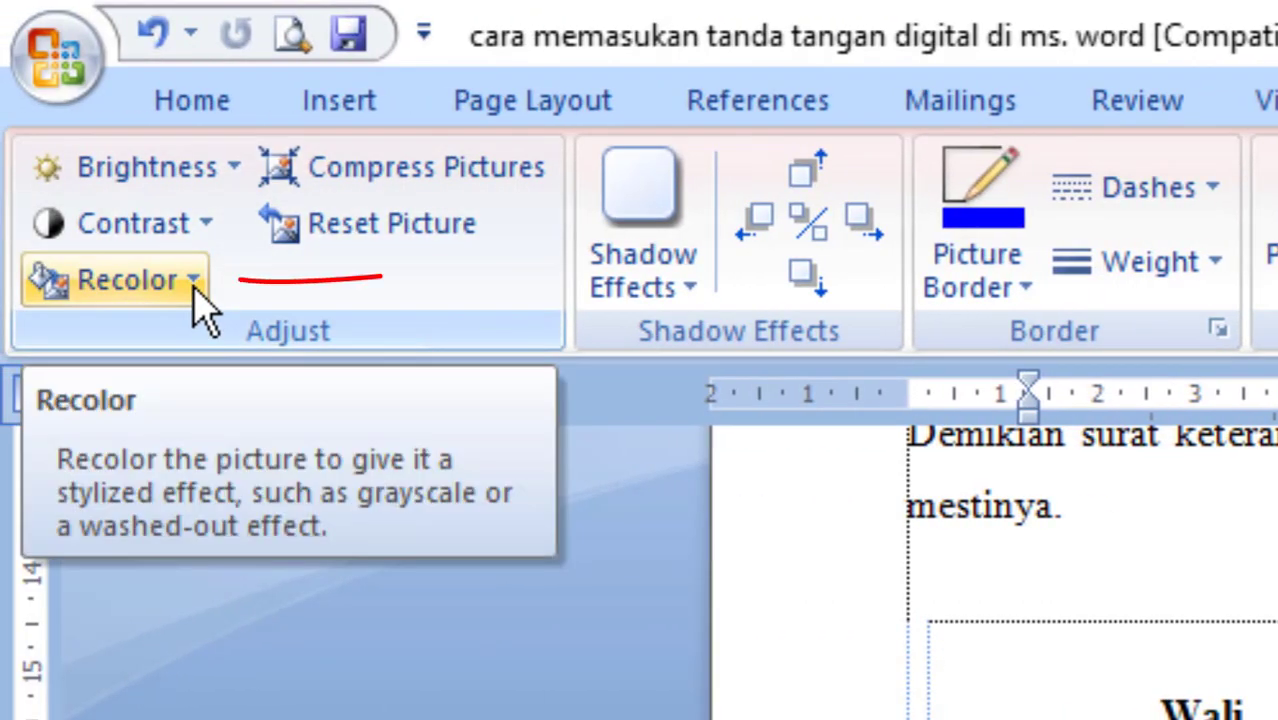
click(196, 290)
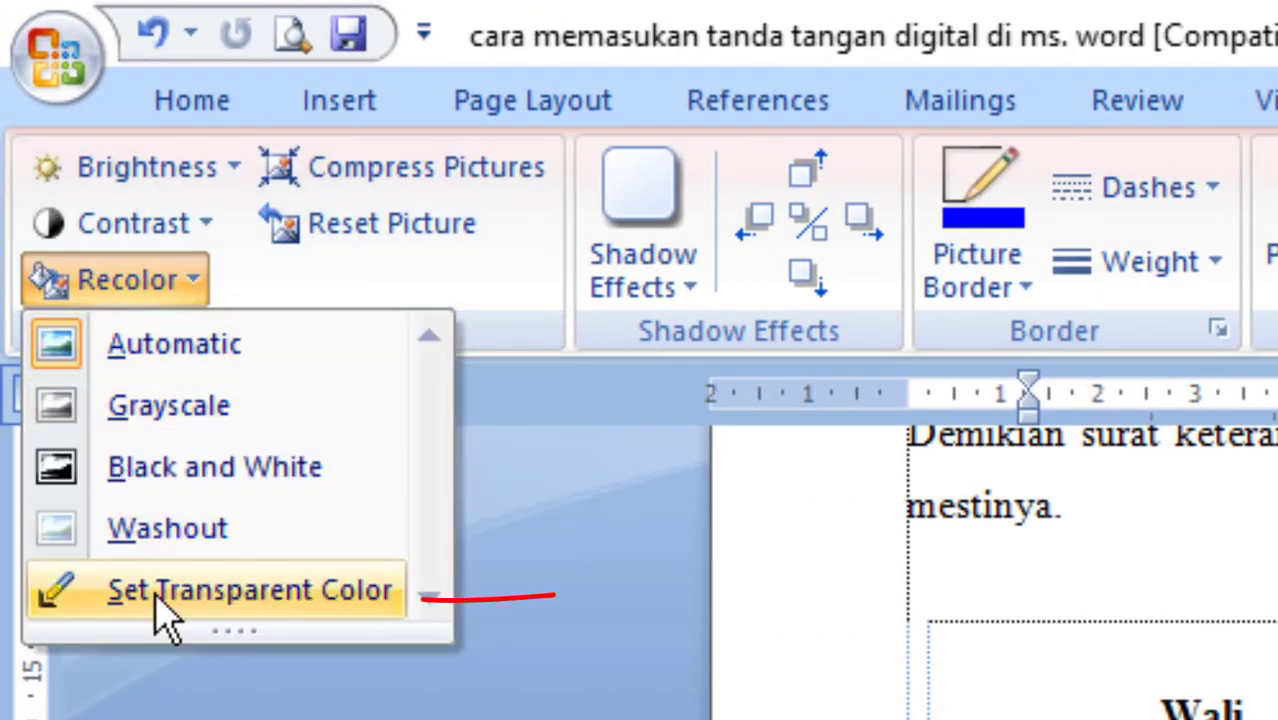
click(297, 614)
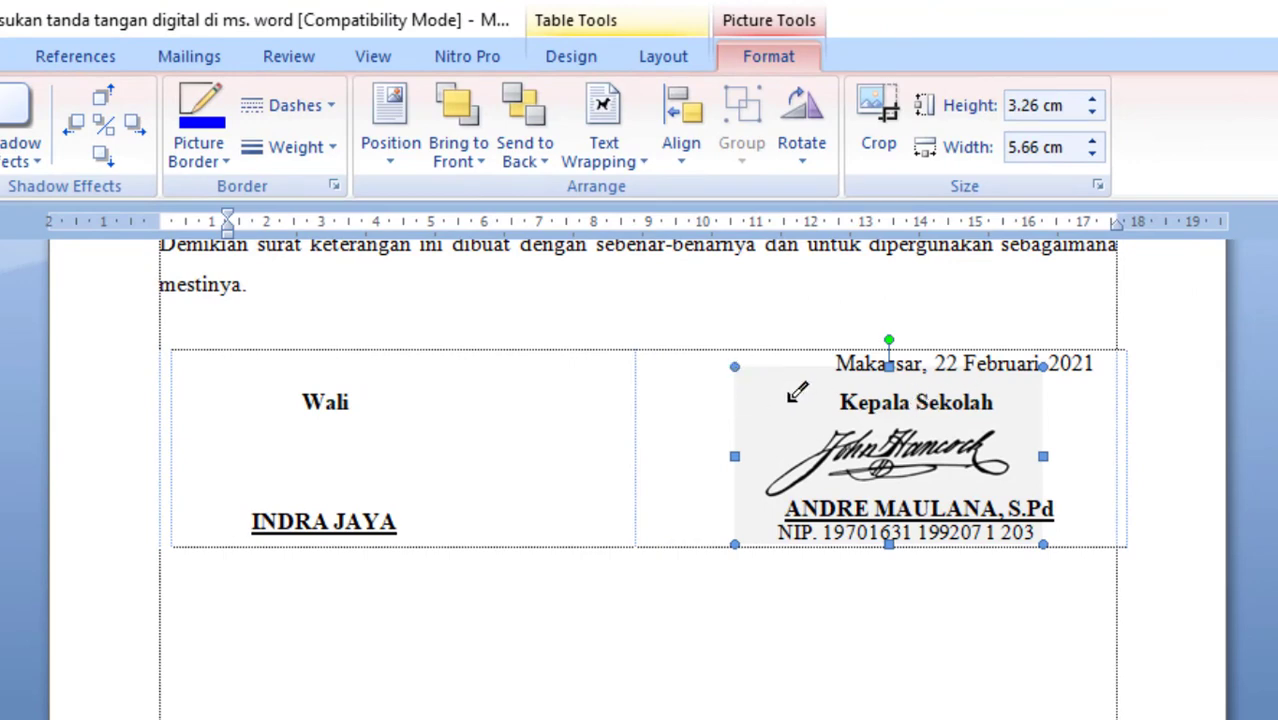
click(791, 399)
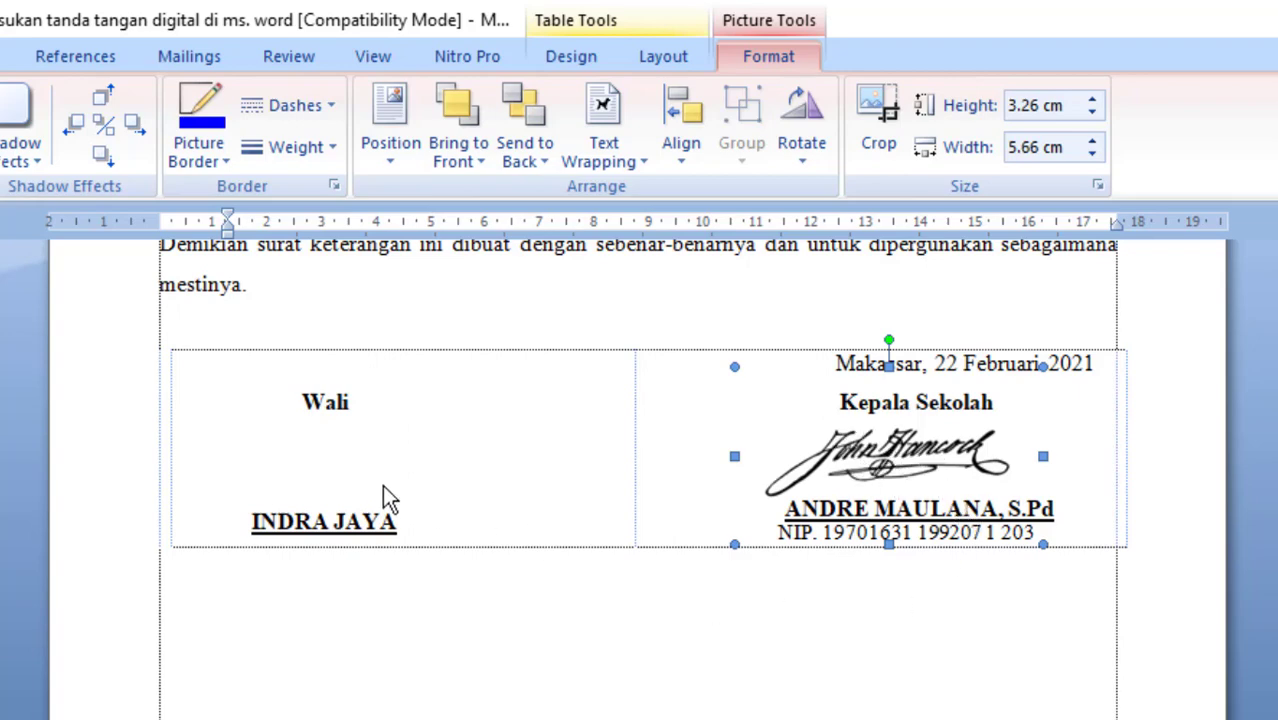
- Insert the picture "tanda tangan 2" from Documents on the blank line below "Wali" in the signature table
click(343, 408)
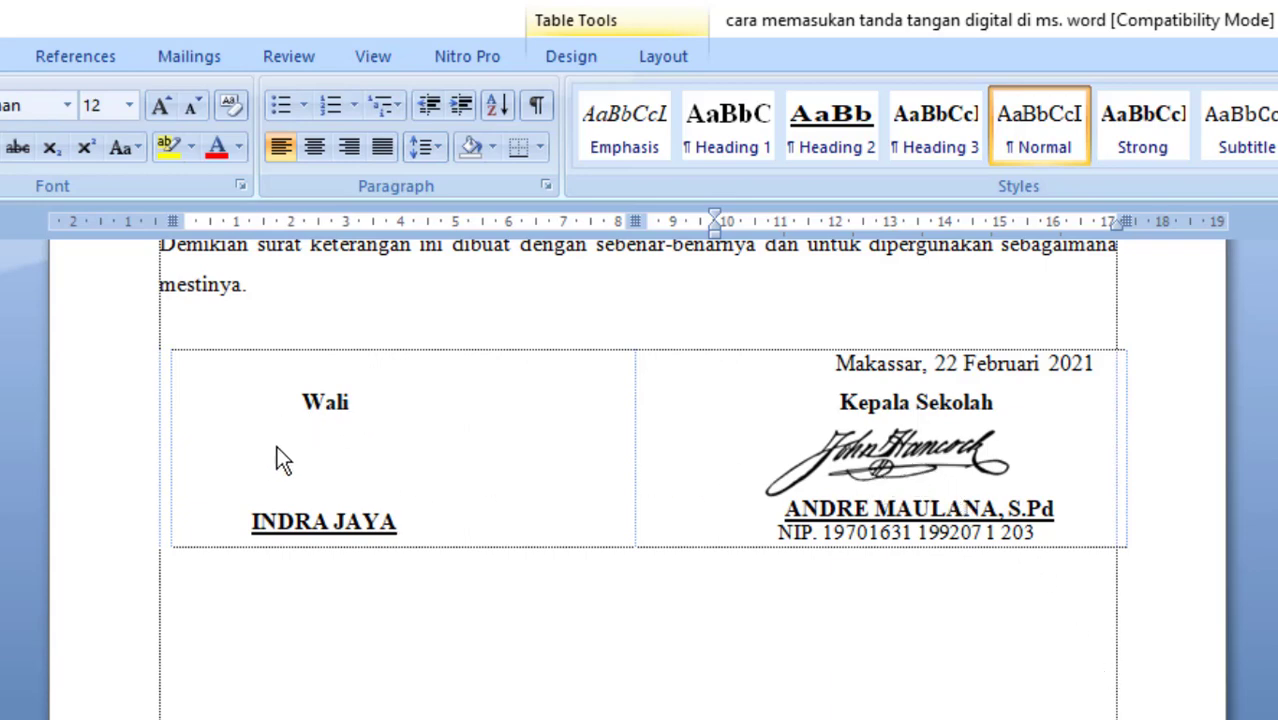
double_click(343, 406)
click(328, 451)
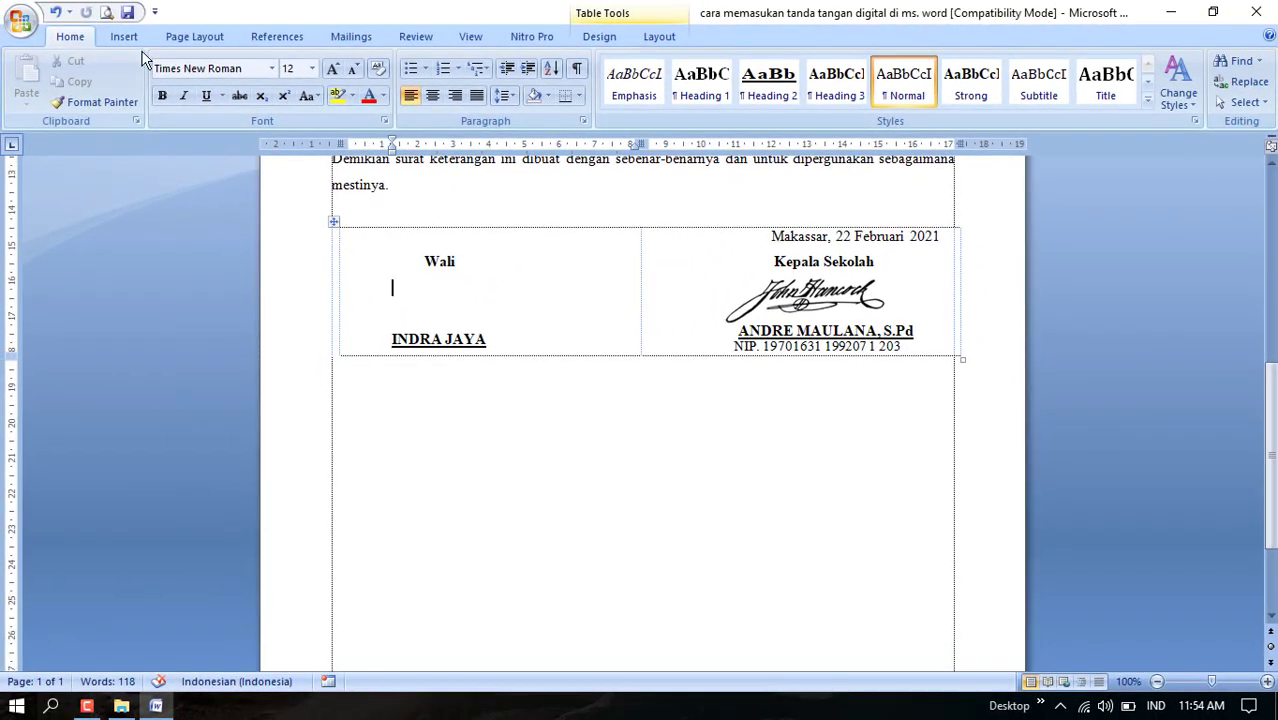
click(124, 36)
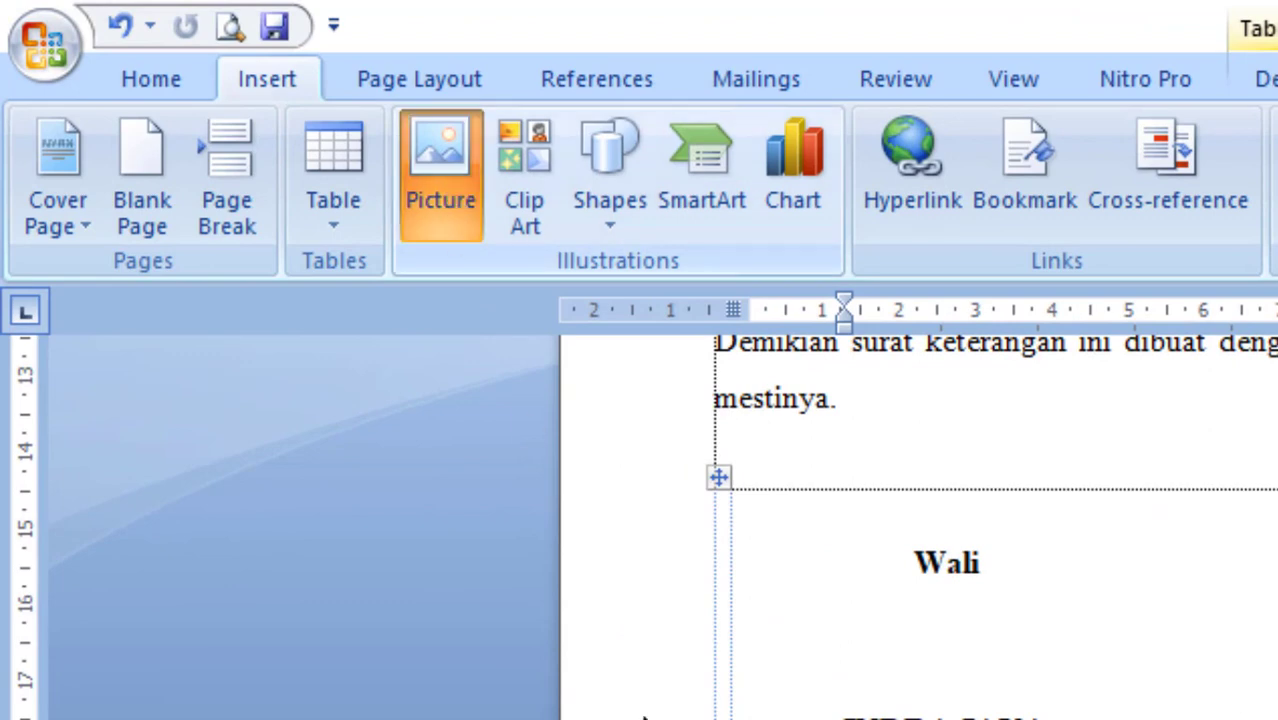
click(440, 175)
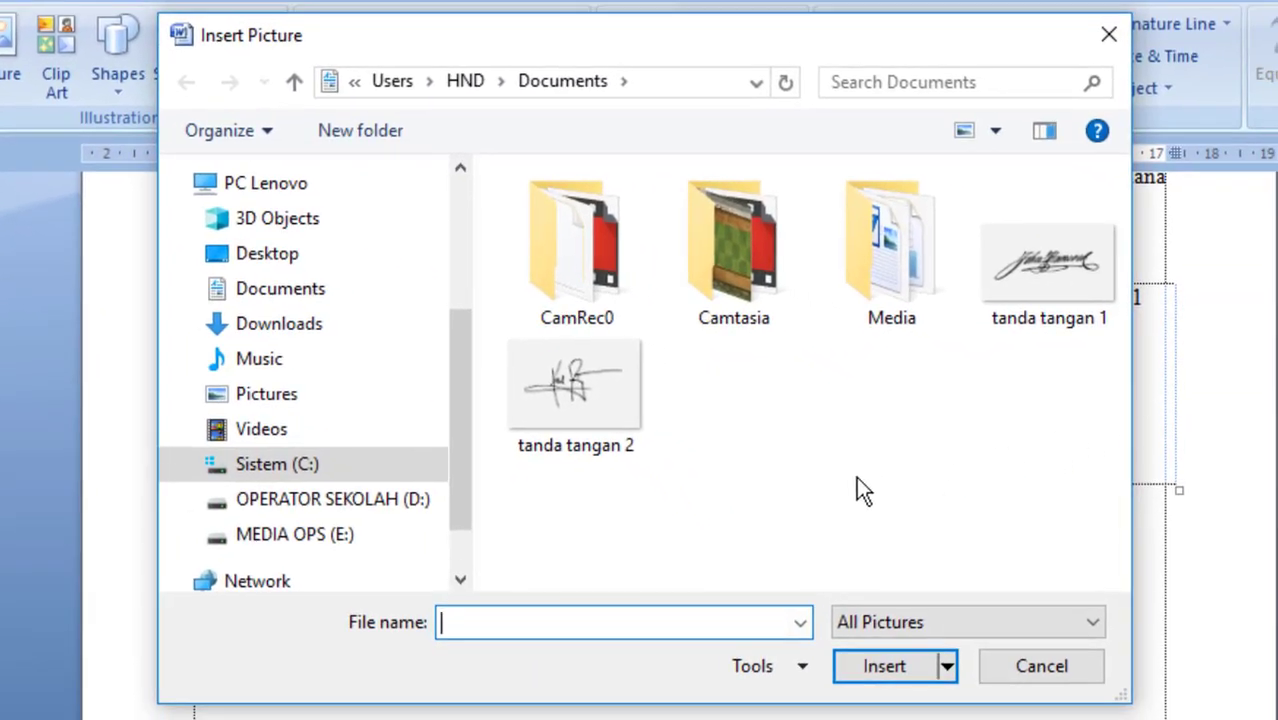
click(535, 366)
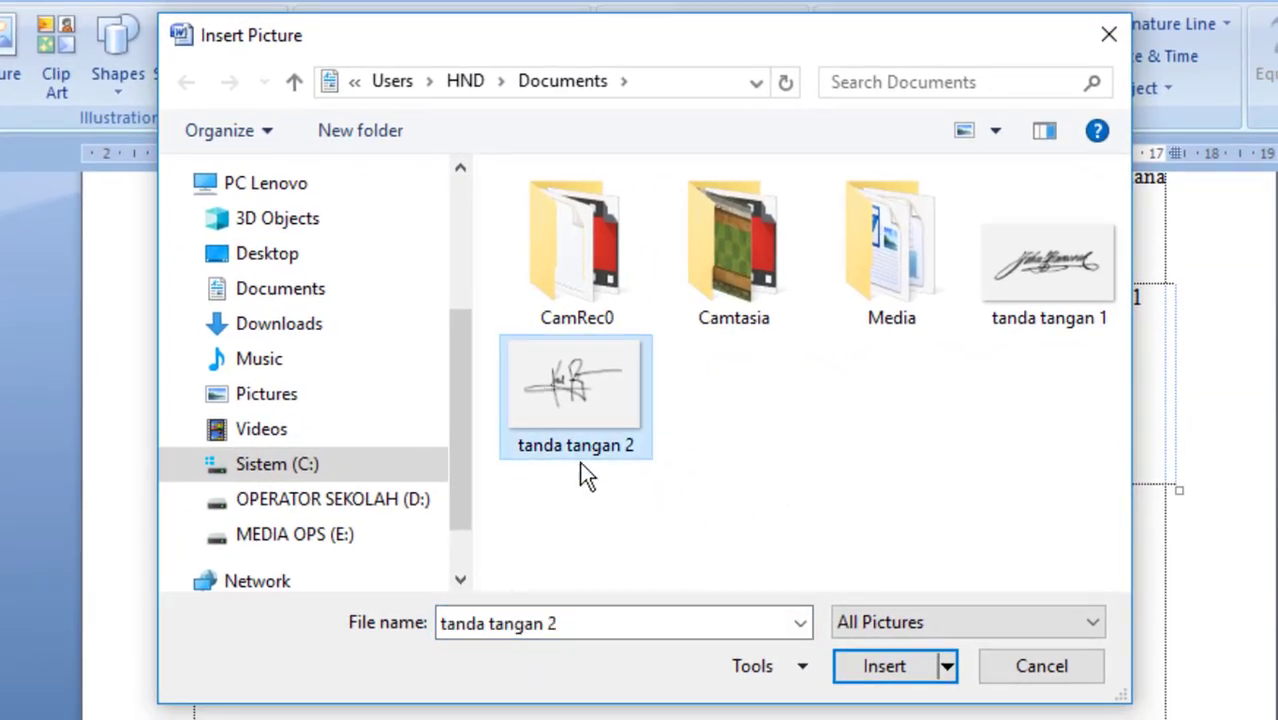
click(900, 674)
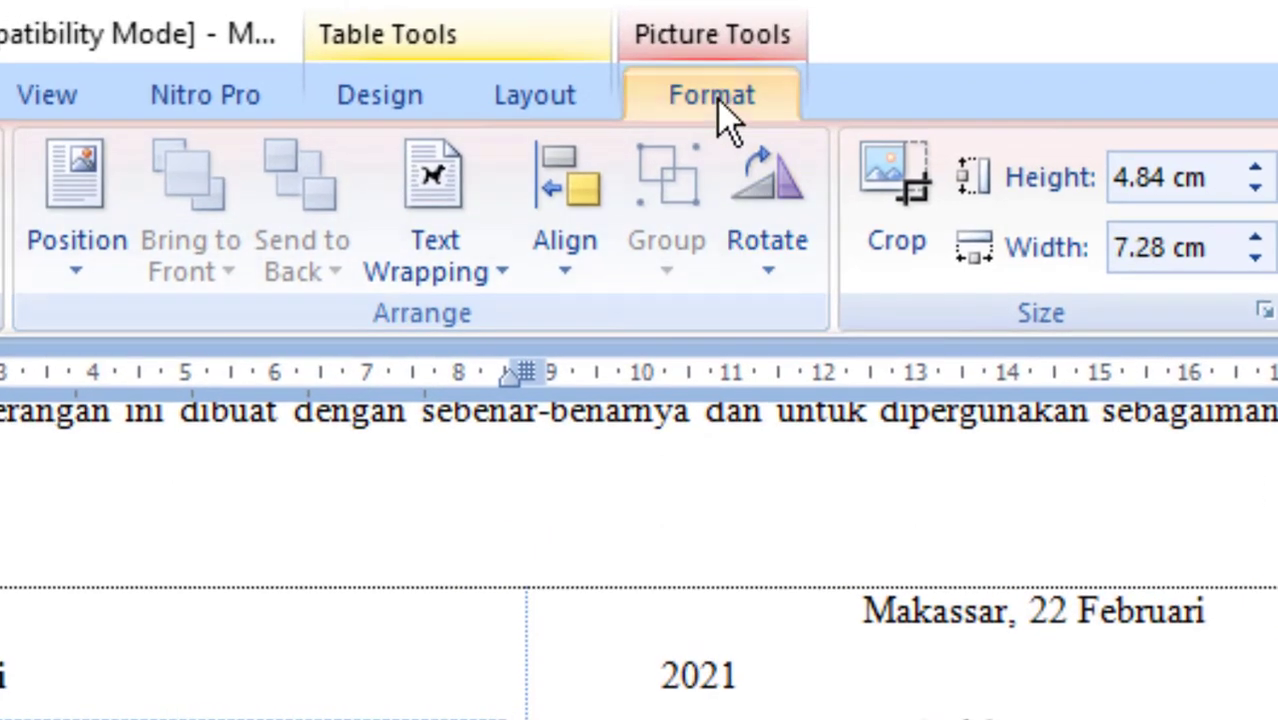
- Set the new signature picture's text wrapping to Behind Text and move it roughly under the Wali block
click(447, 280)
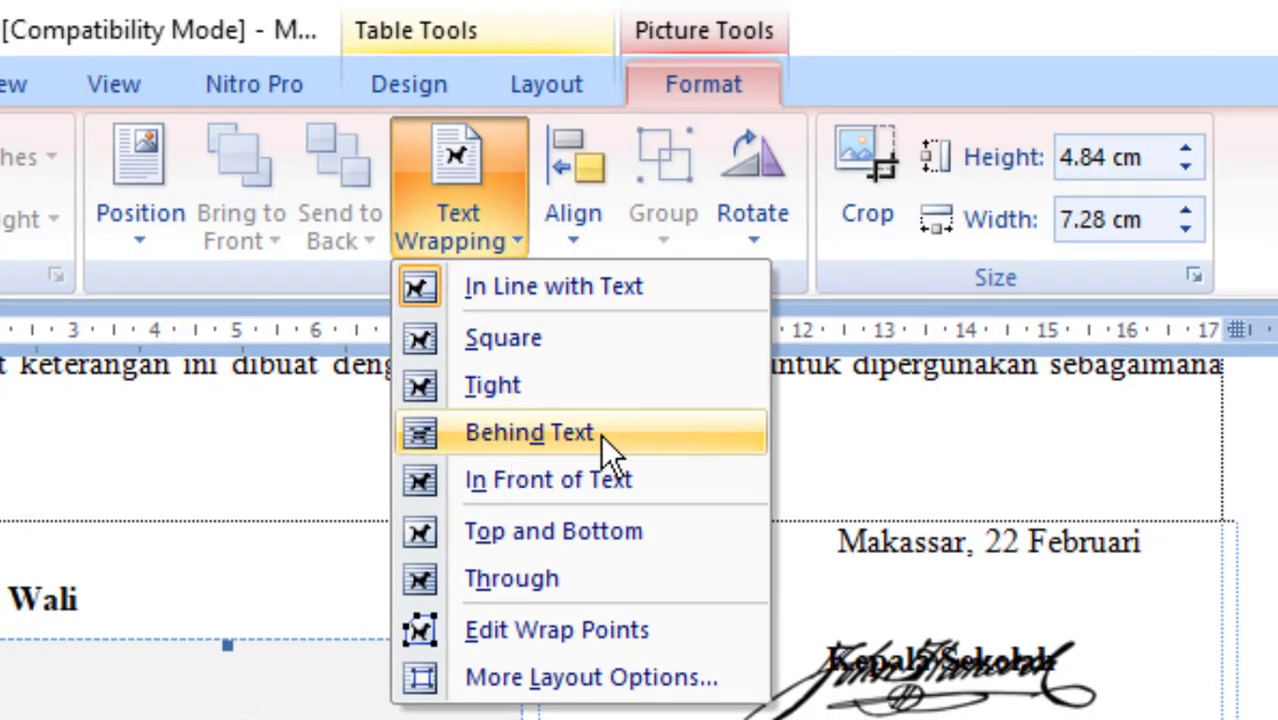
click(693, 434)
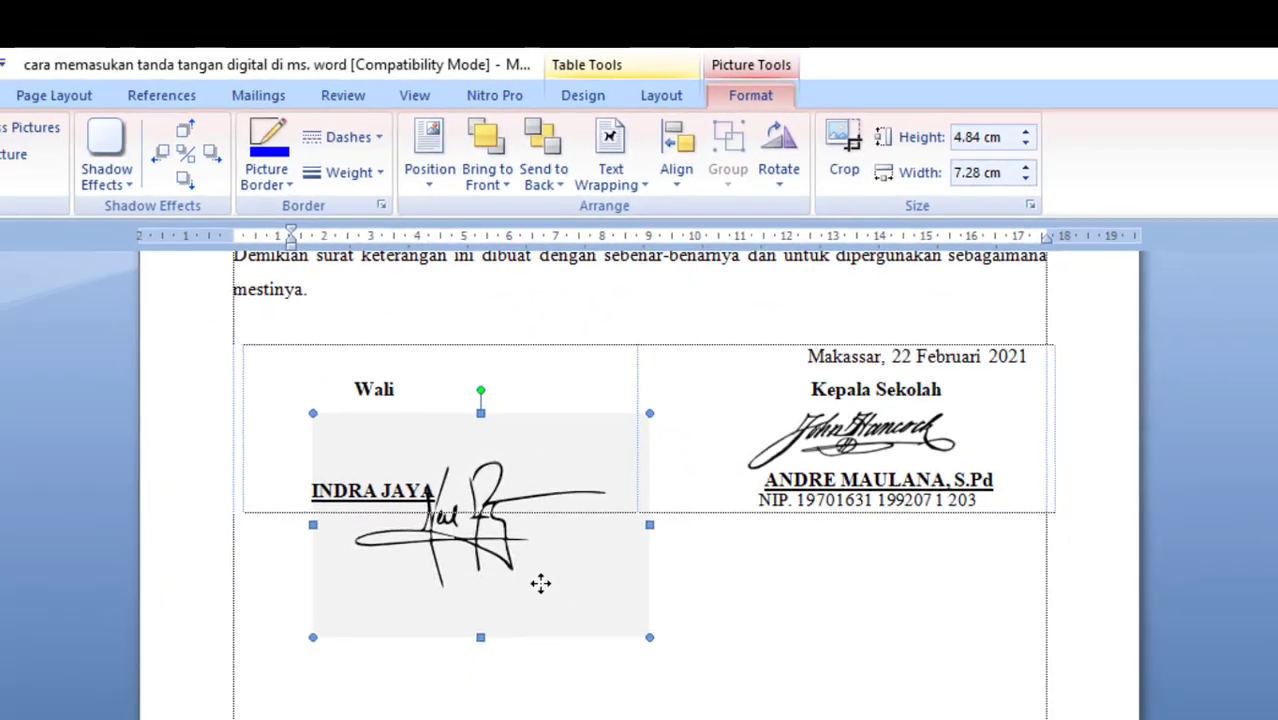
drag(483, 537, 485, 541)
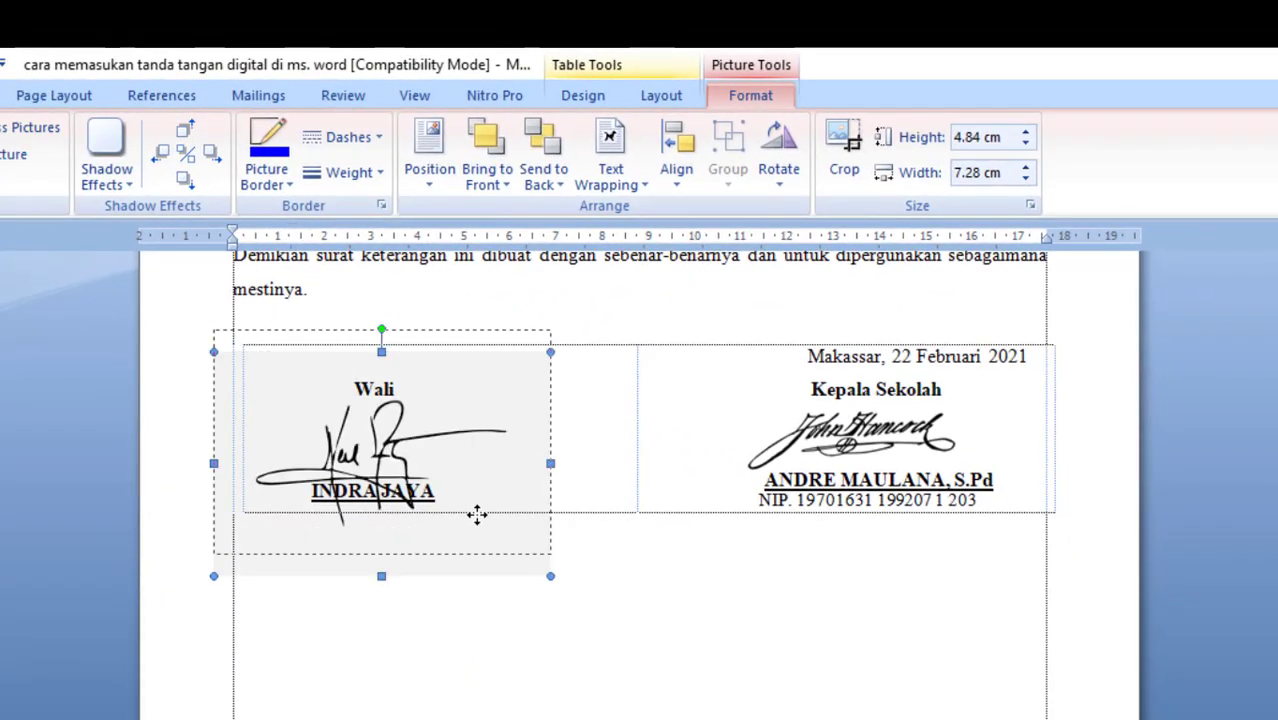
drag(479, 525, 505, 619)
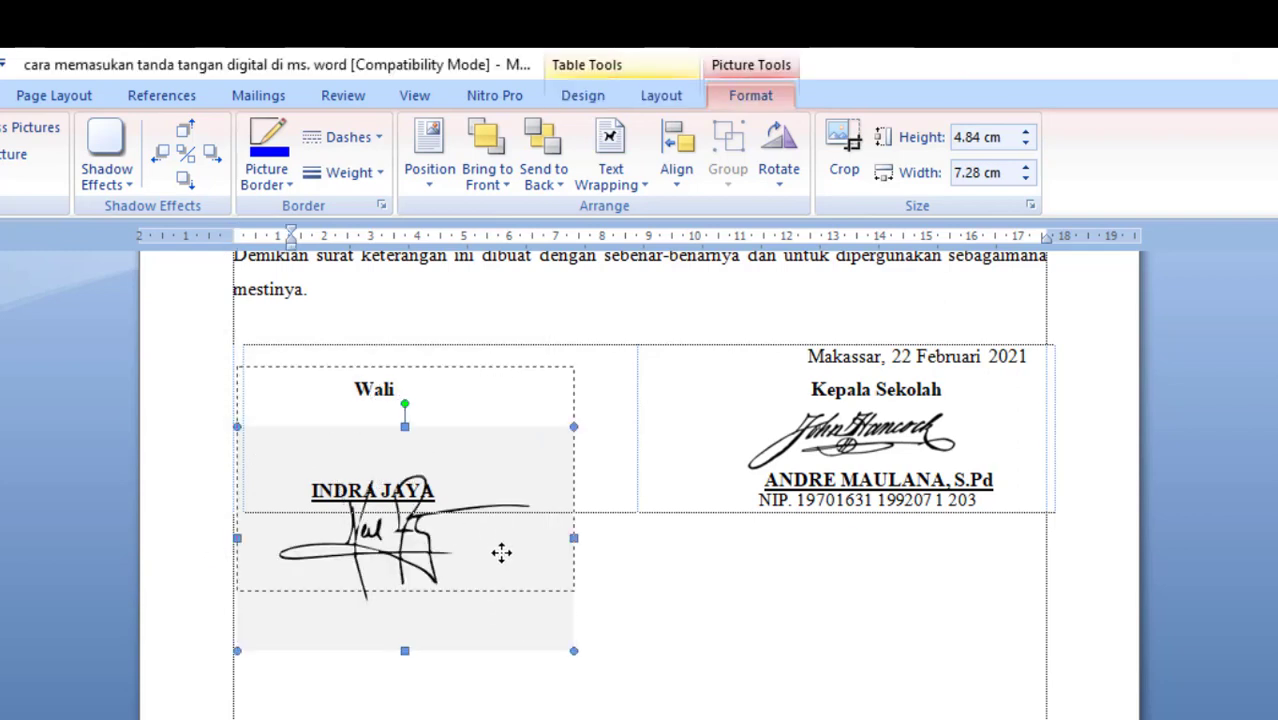
- Shrink the Wali signature picture to about 2.99 cm high and 4.49 cm wide and centre it between "Wali" and the guardian's name
drag(501, 553, 500, 546)
drag(566, 578, 444, 496)
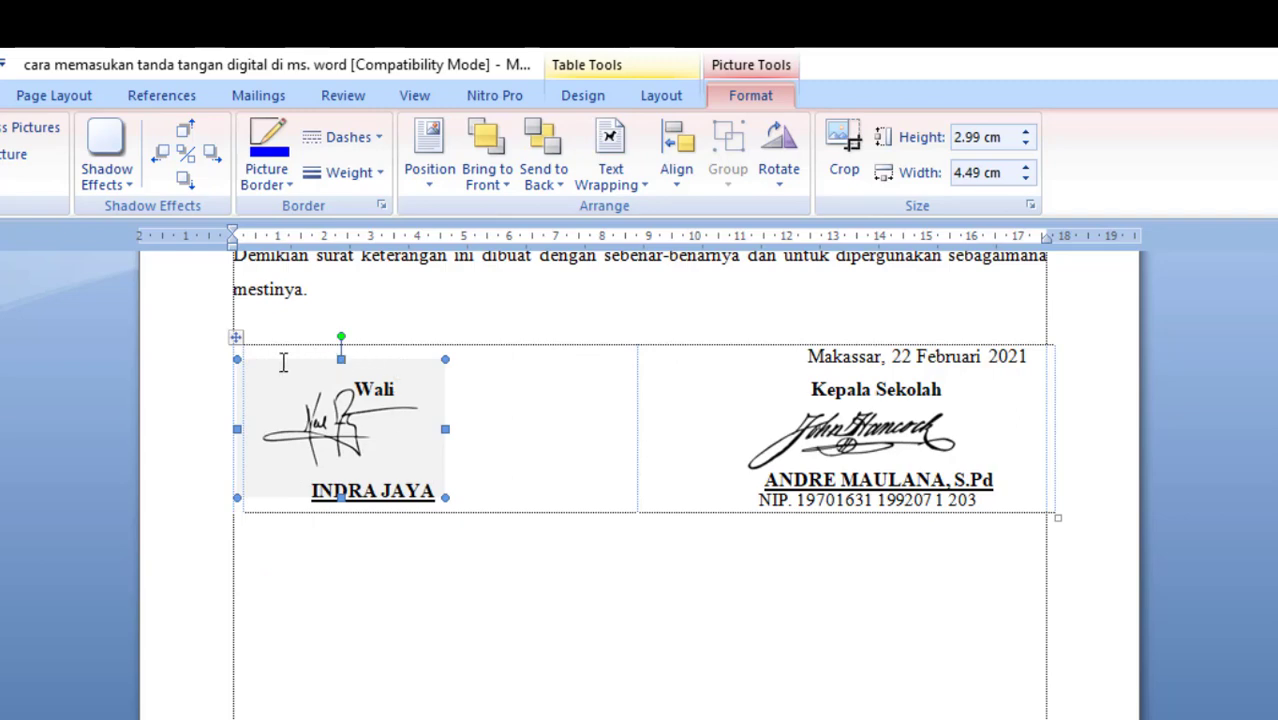
drag(247, 372, 287, 394)
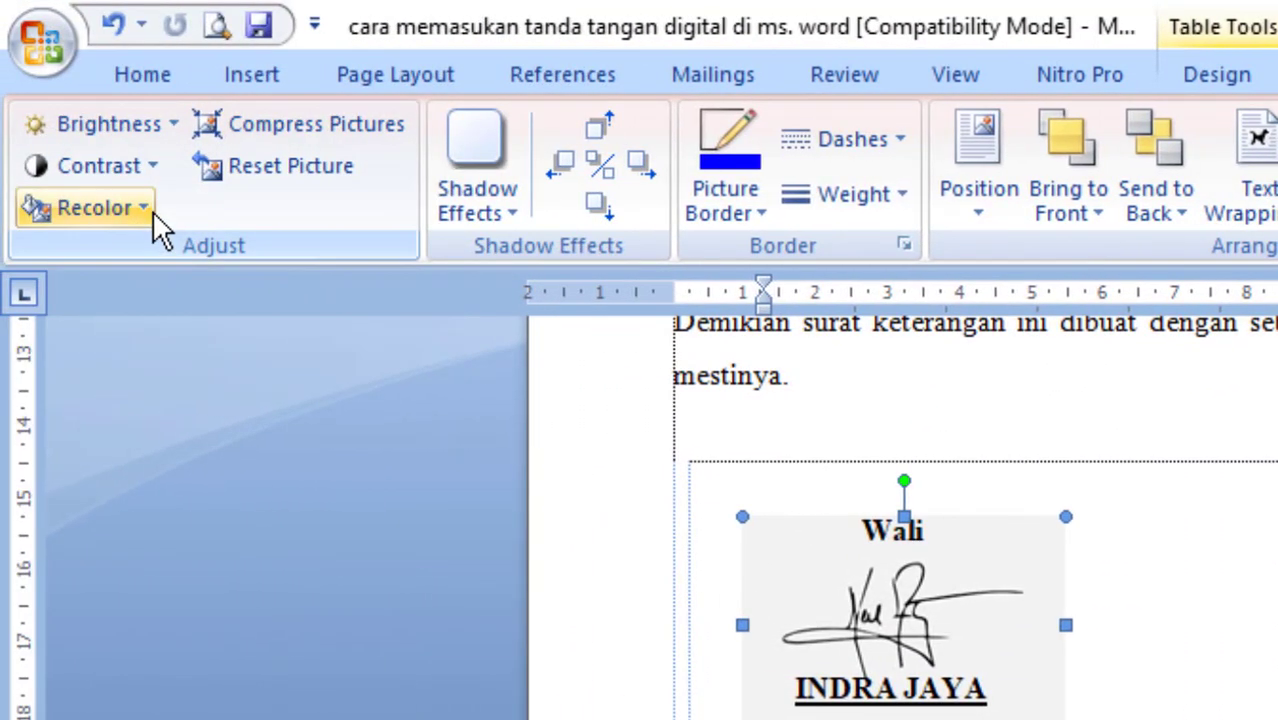
- Make the grey background of the Wali signature picture transparent with Set Transparent Color
click(150, 210)
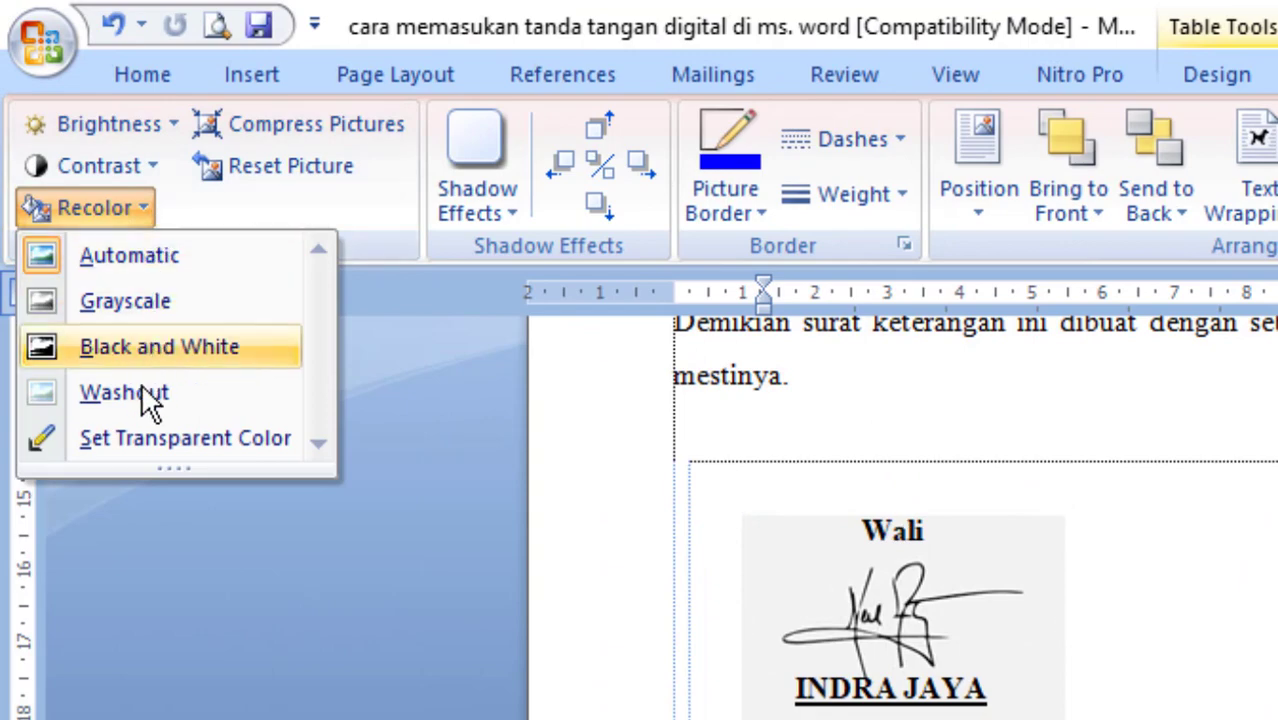
click(139, 440)
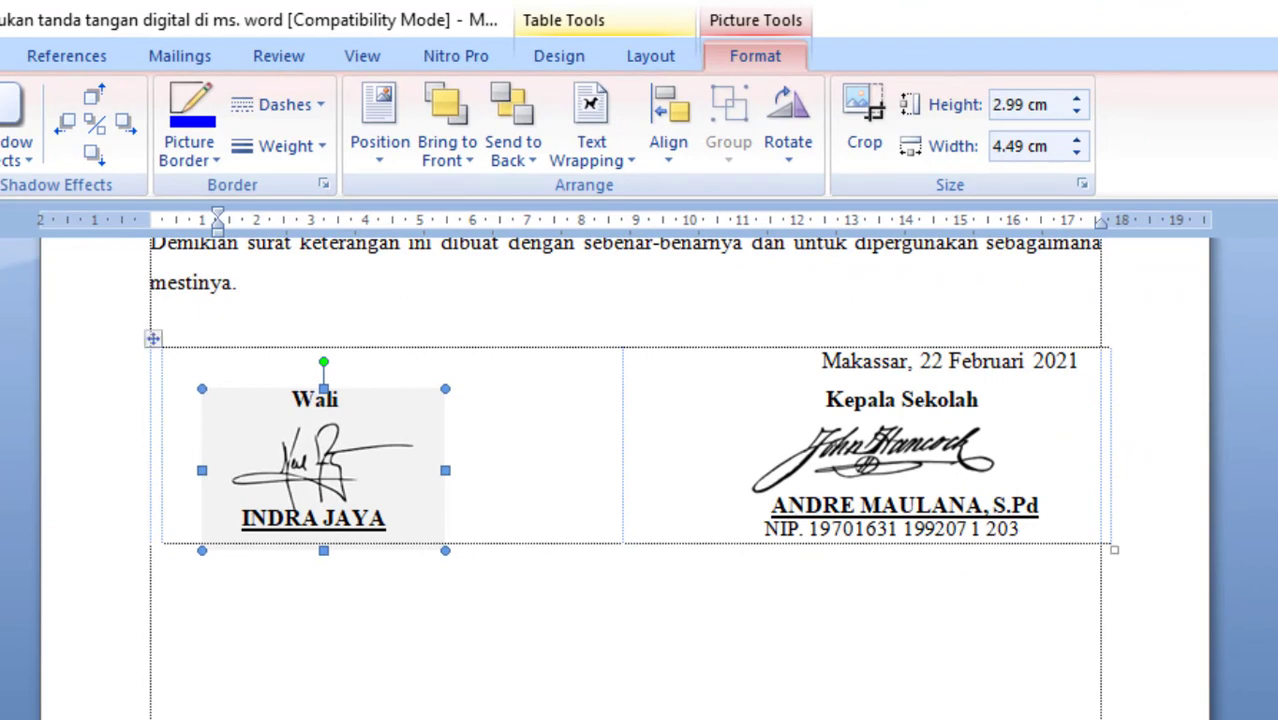
click(395, 535)
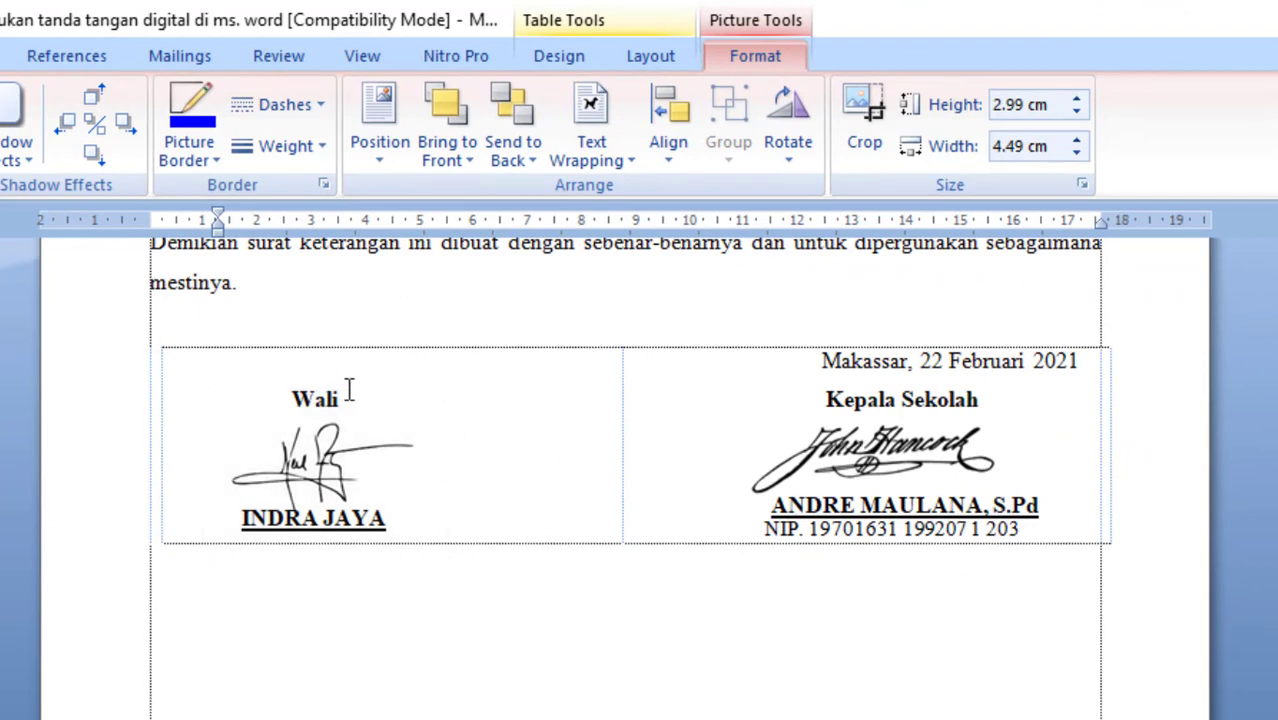
click(343, 397)
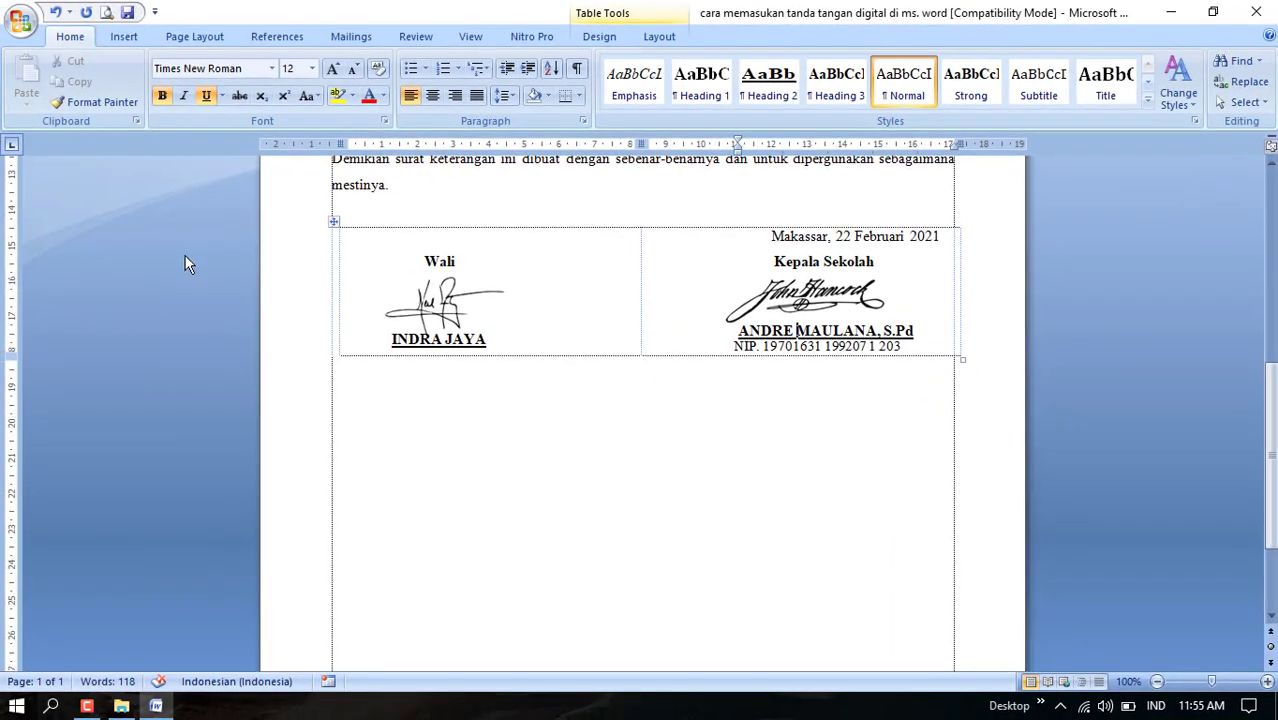
- Turn on Select Objects and delete the signature picture from the Kepala Sekolah block
scroll(759, 544, up, 3)
scroll(727, 357, up, 5)
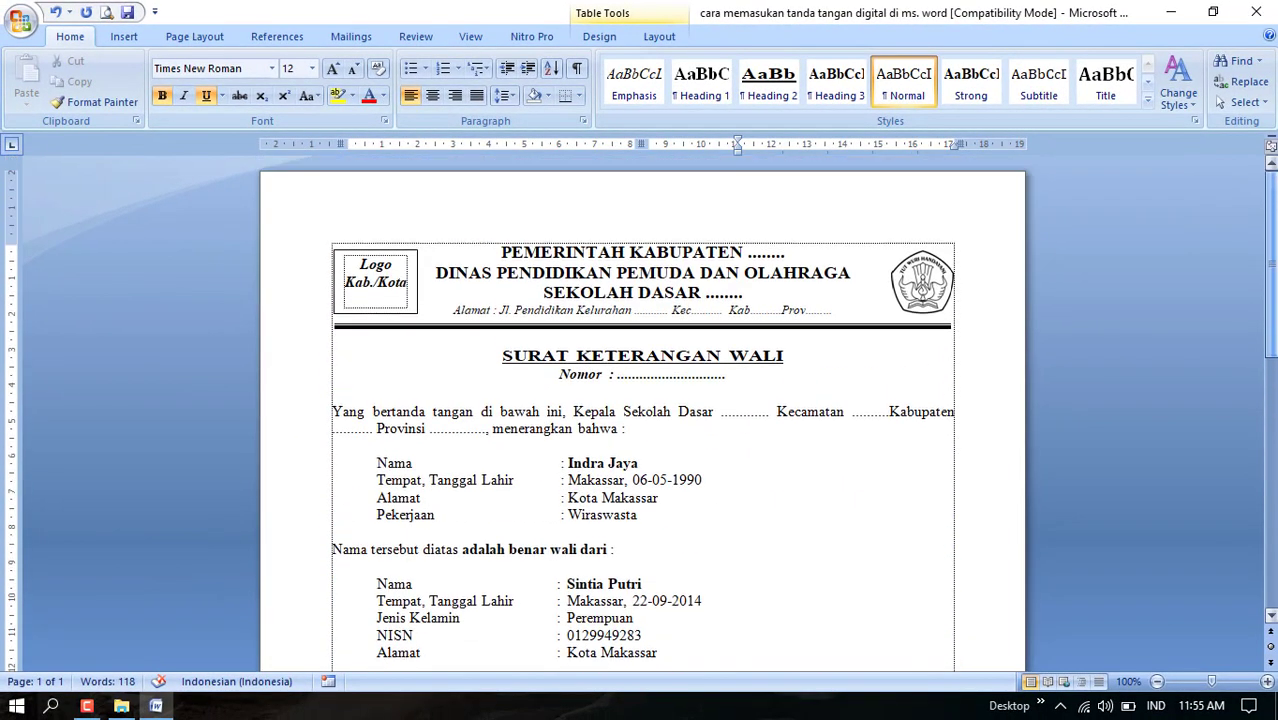
mouse_move(1272, 293)
mouse_down()
mouse_move(1272, 472)
mouse_move(1274, 385)
mouse_up()
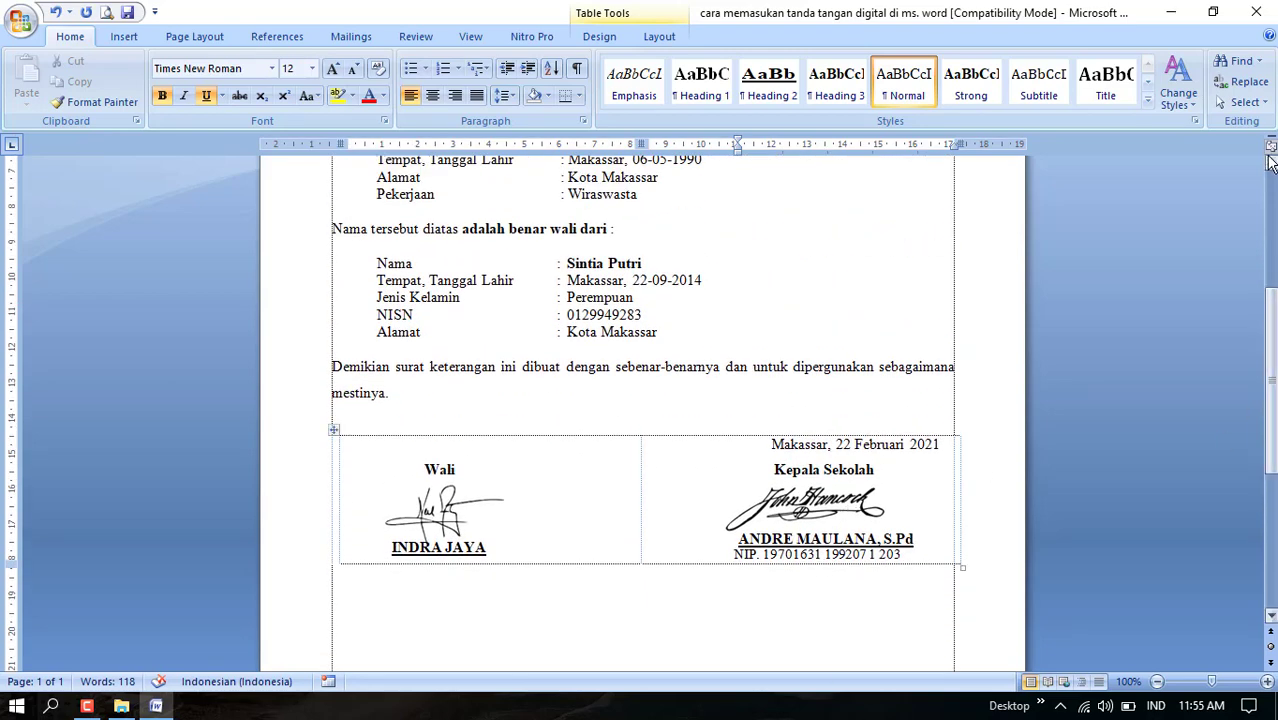
drag(792, 468, 787, 520)
click(787, 520)
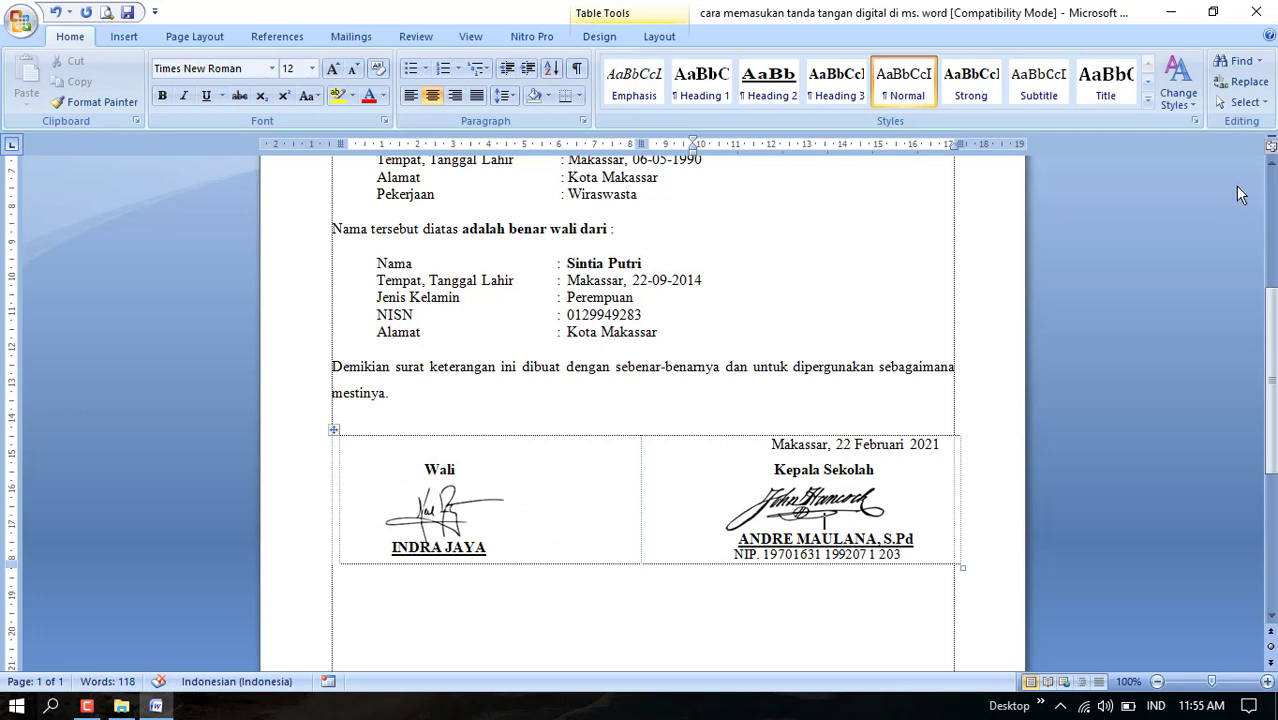
click(1243, 104)
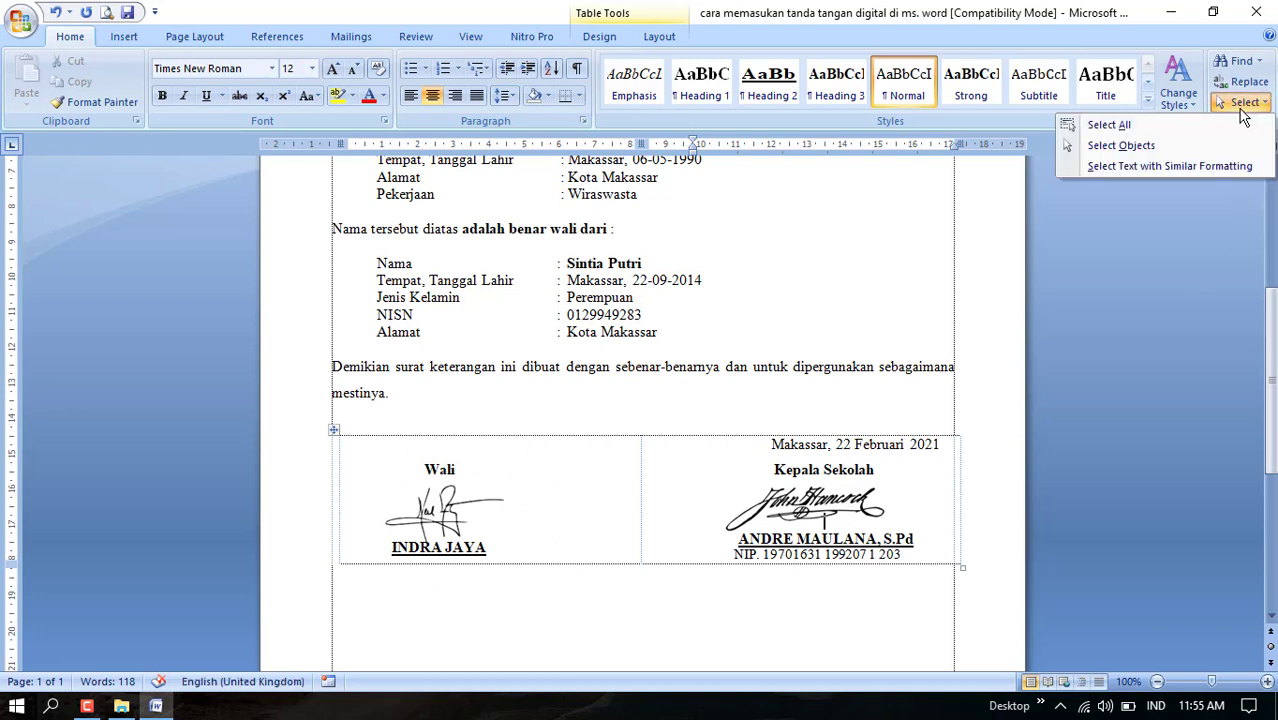
click(1121, 145)
click(848, 502)
key(Delete)
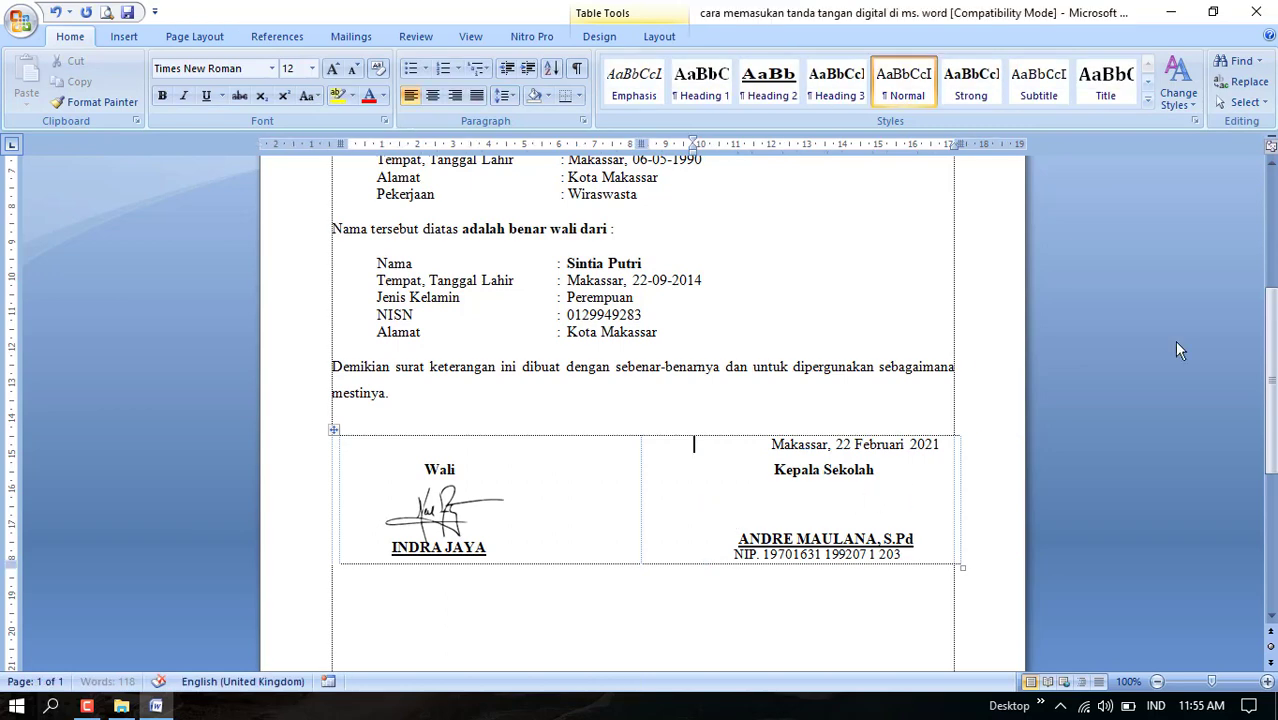
- Turn on Select Objects again and delete the signature picture from the Wali block
click(1240, 104)
click(1121, 145)
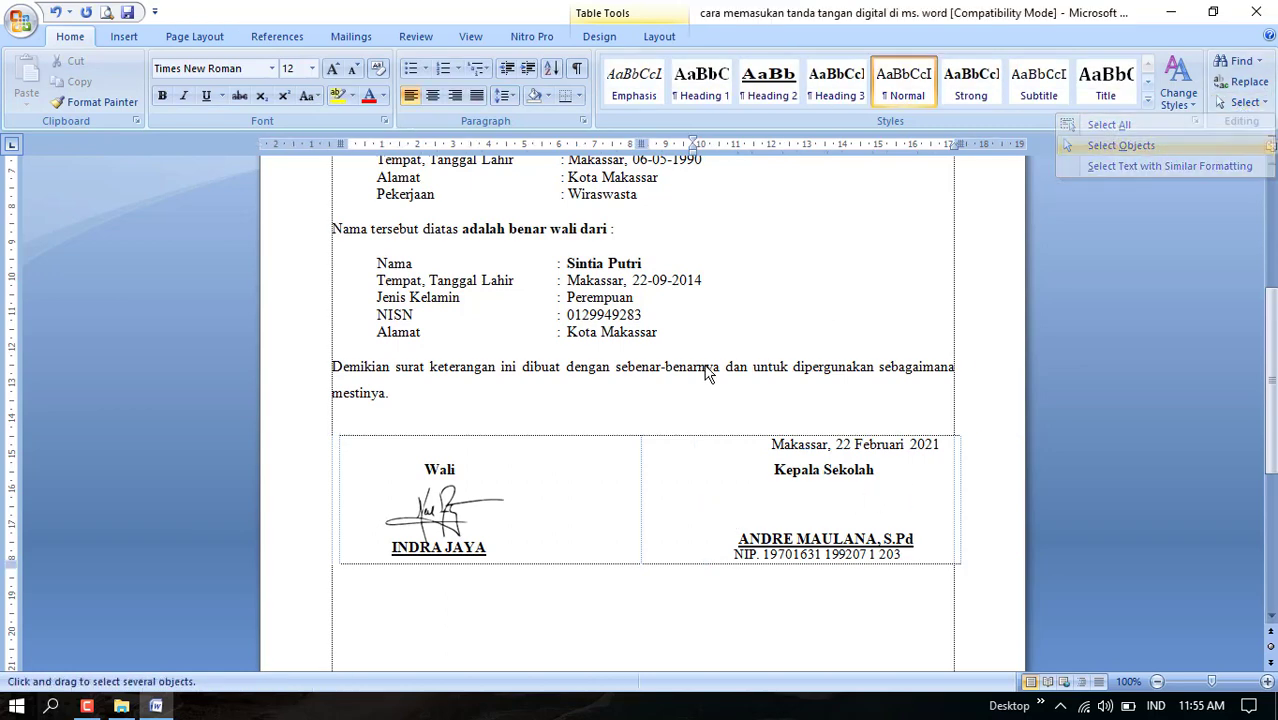
click(456, 517)
key(Delete)
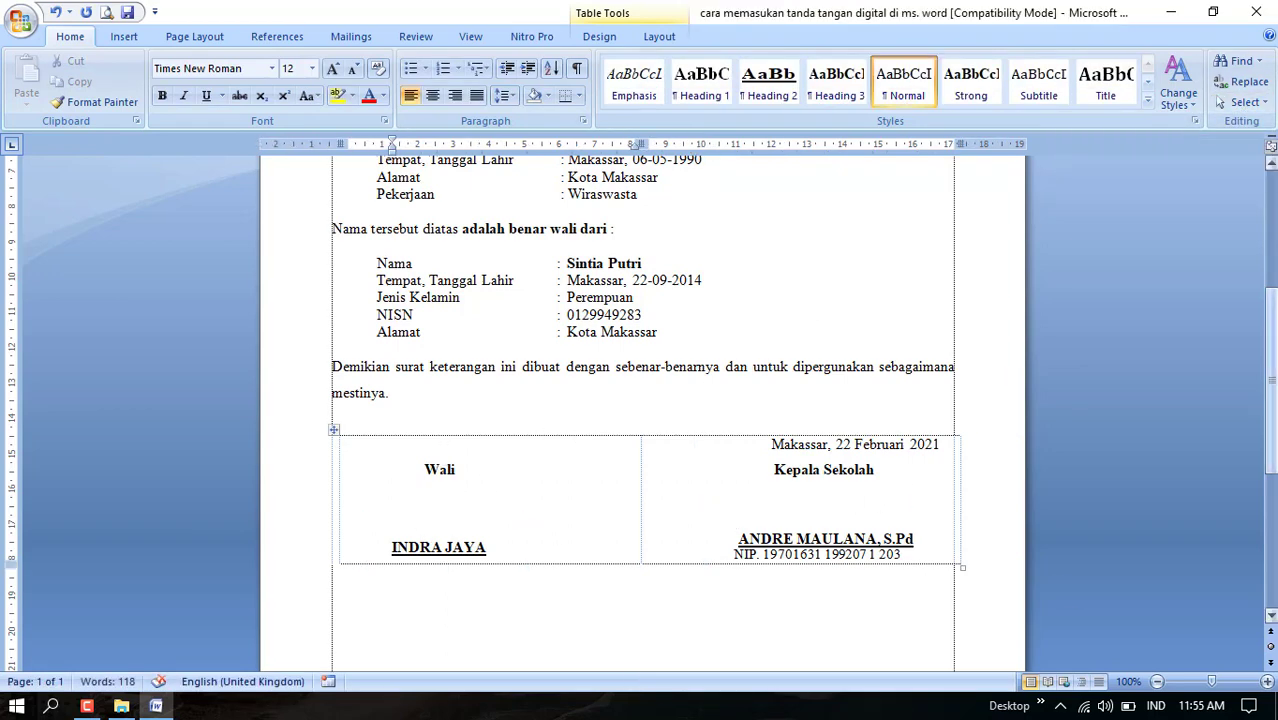
scroll(1270, 400, up, 6)
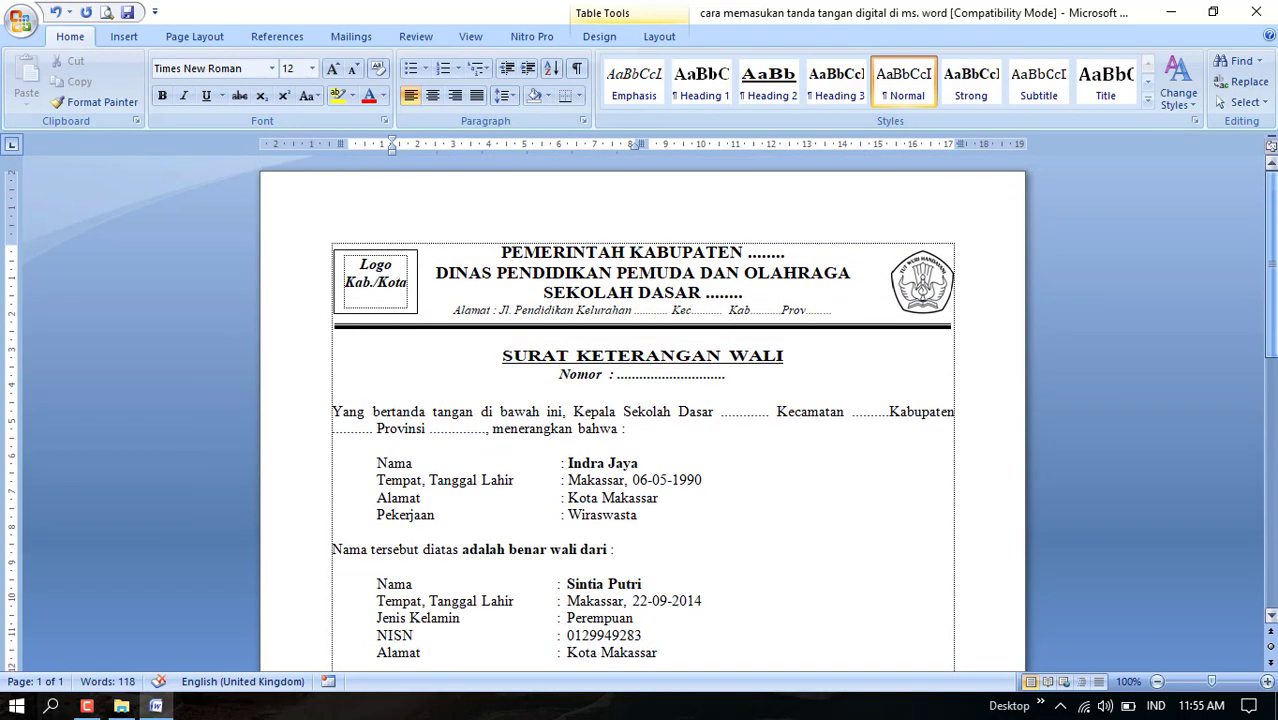
scroll(642, 413, down, 2)
scroll(642, 413, up, 1)
scroll(642, 413, down, 4)
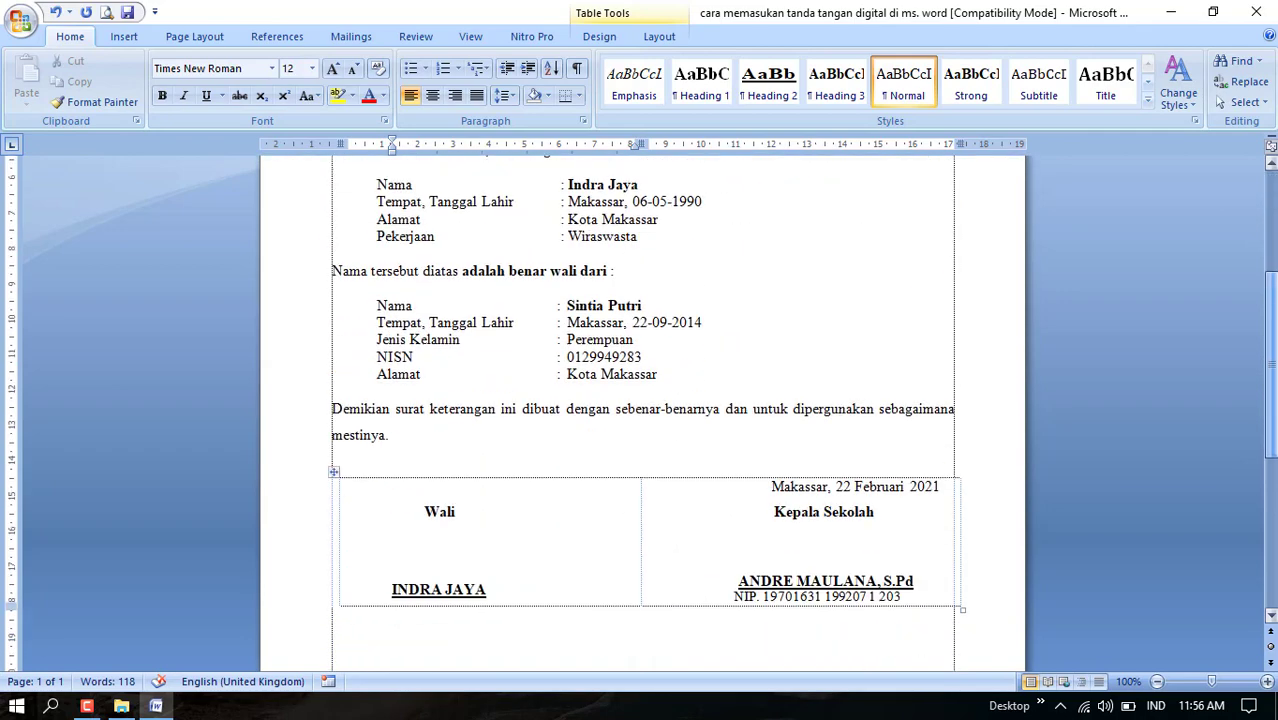
scroll(642, 400, up, 4)
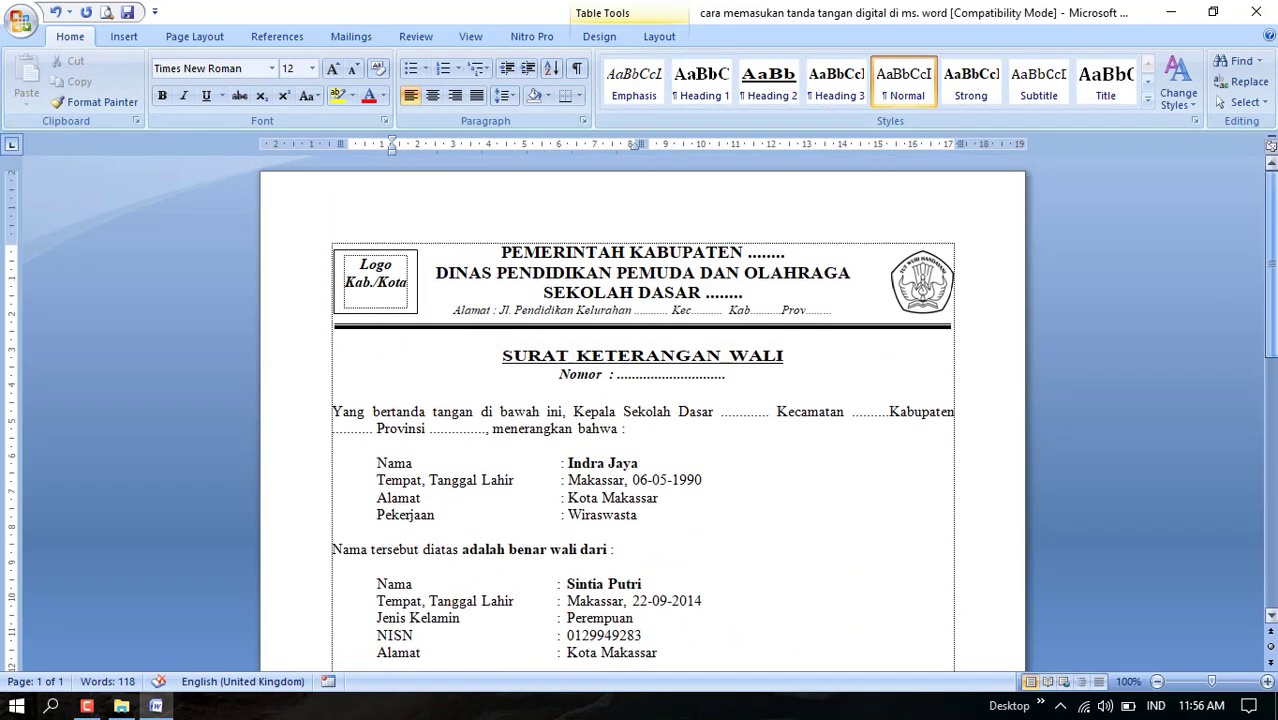
- Minimise the letter and examine the signature images "tanda tangan 1" and "tanda tangan 2" in File Explorer's Documents folder
click(1171, 12)
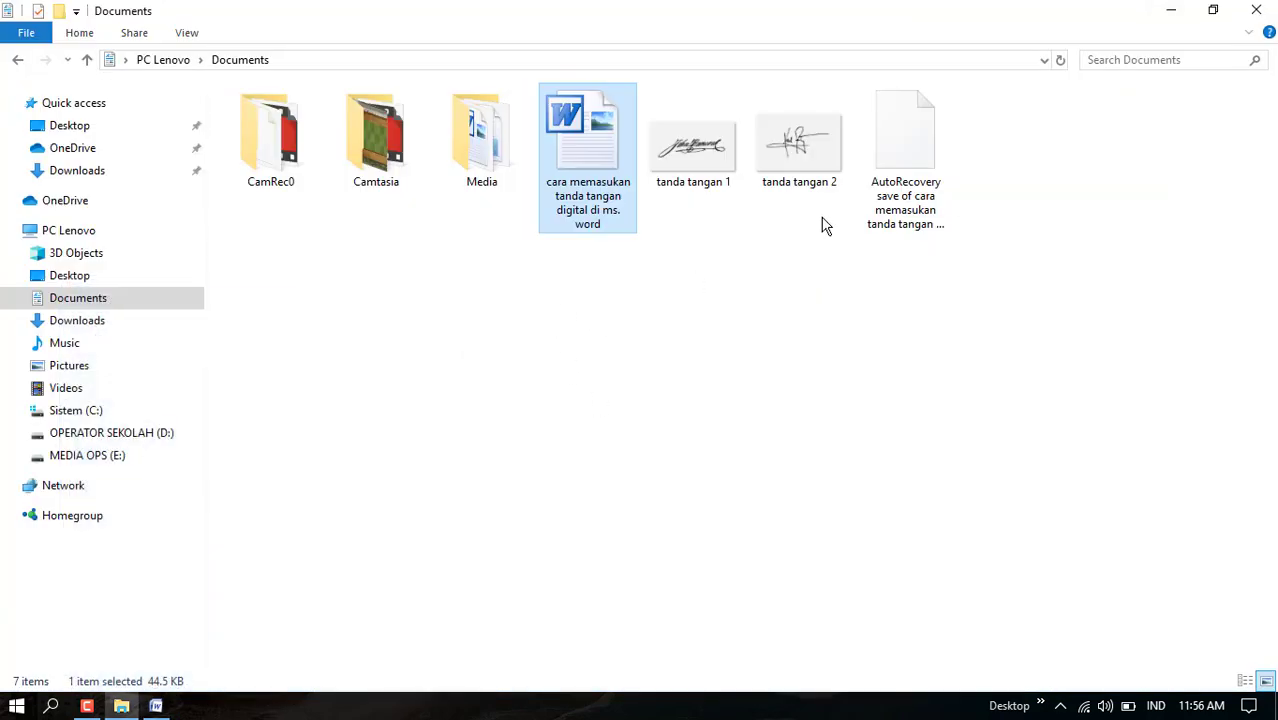
click(736, 163)
click(816, 142)
click(697, 158)
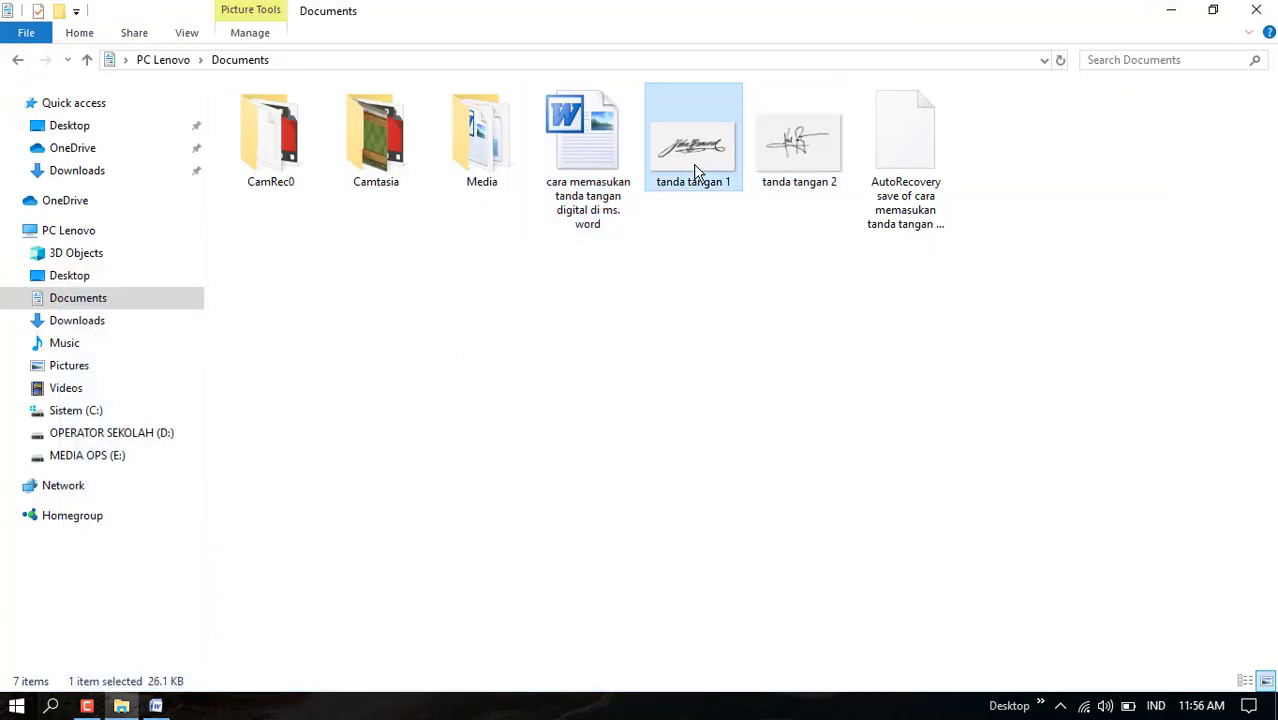
click(818, 142)
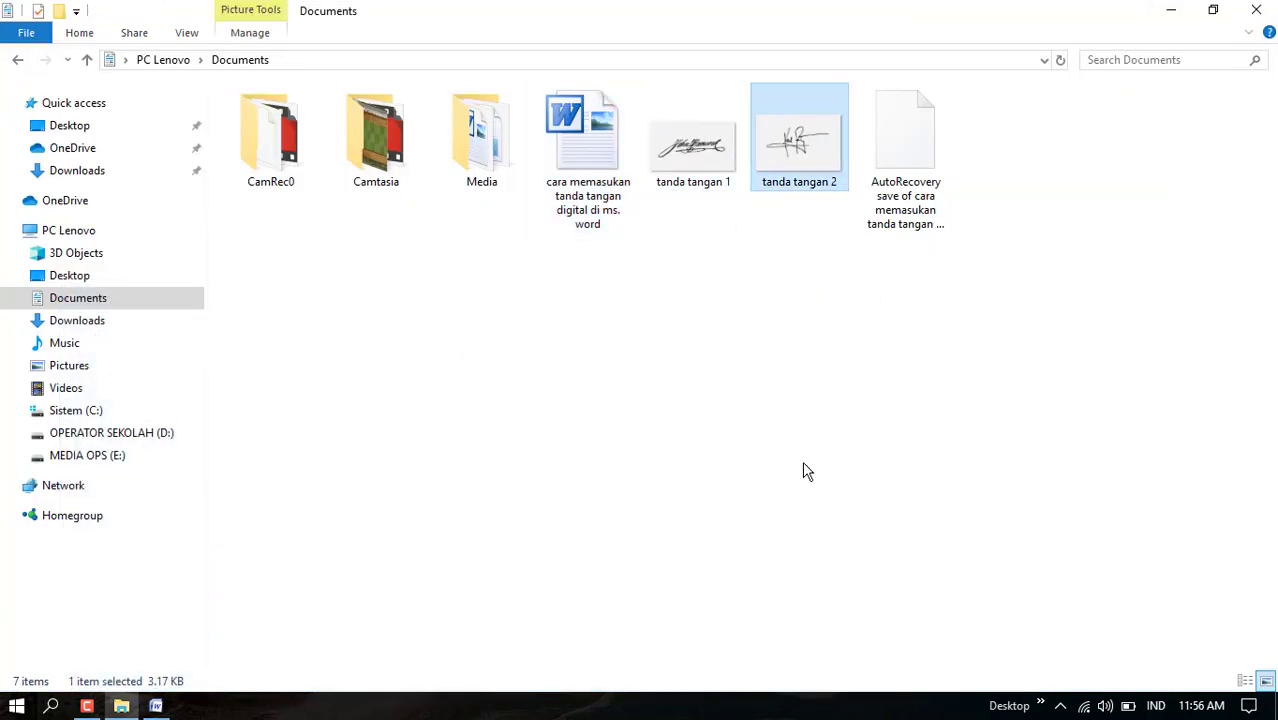
click(688, 168)
click(799, 143)
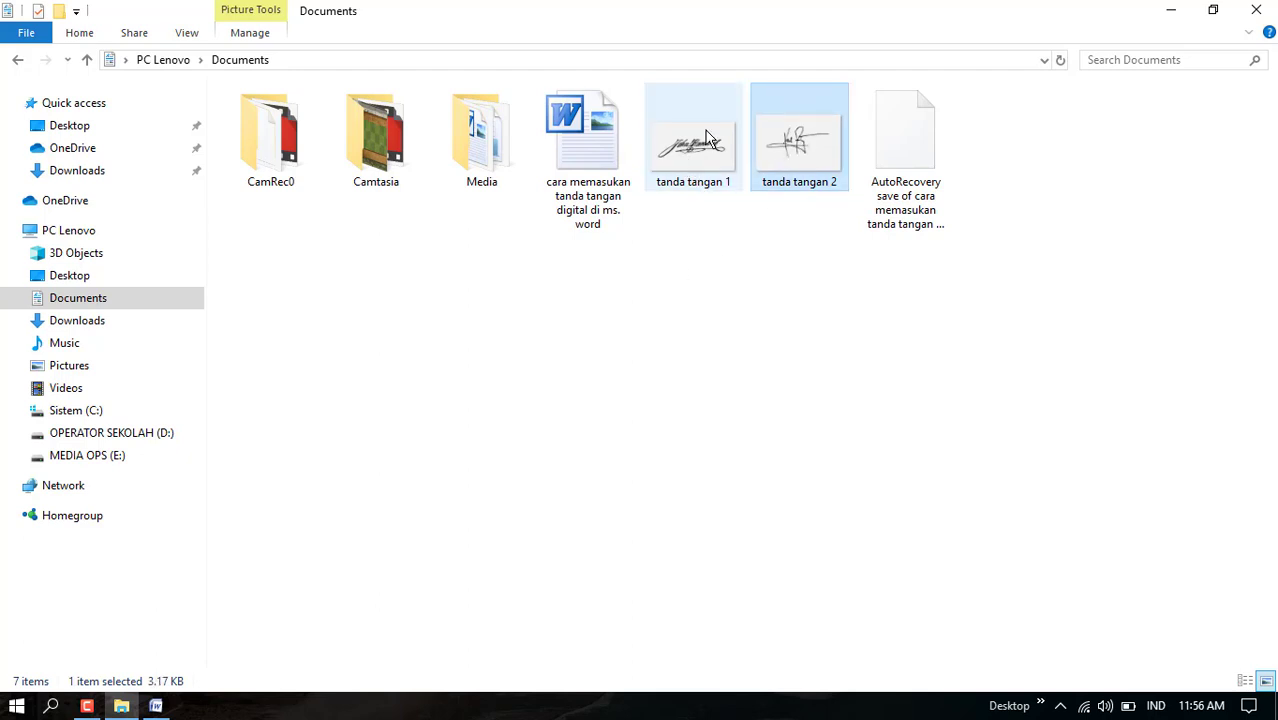
- Close the Documents folder window after selecting each signature image, and switch to Firefox from the desktop
click(705, 130)
click(789, 142)
click(1256, 10)
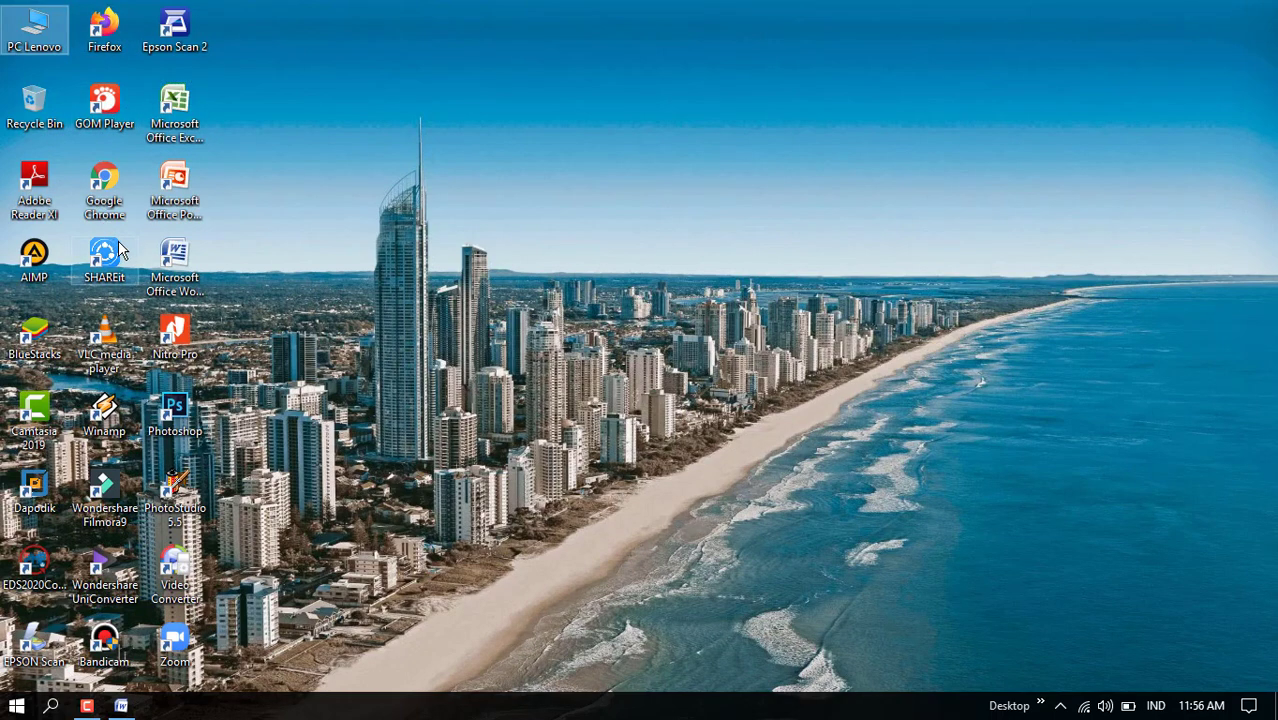
click(114, 36)
double_click(114, 38)
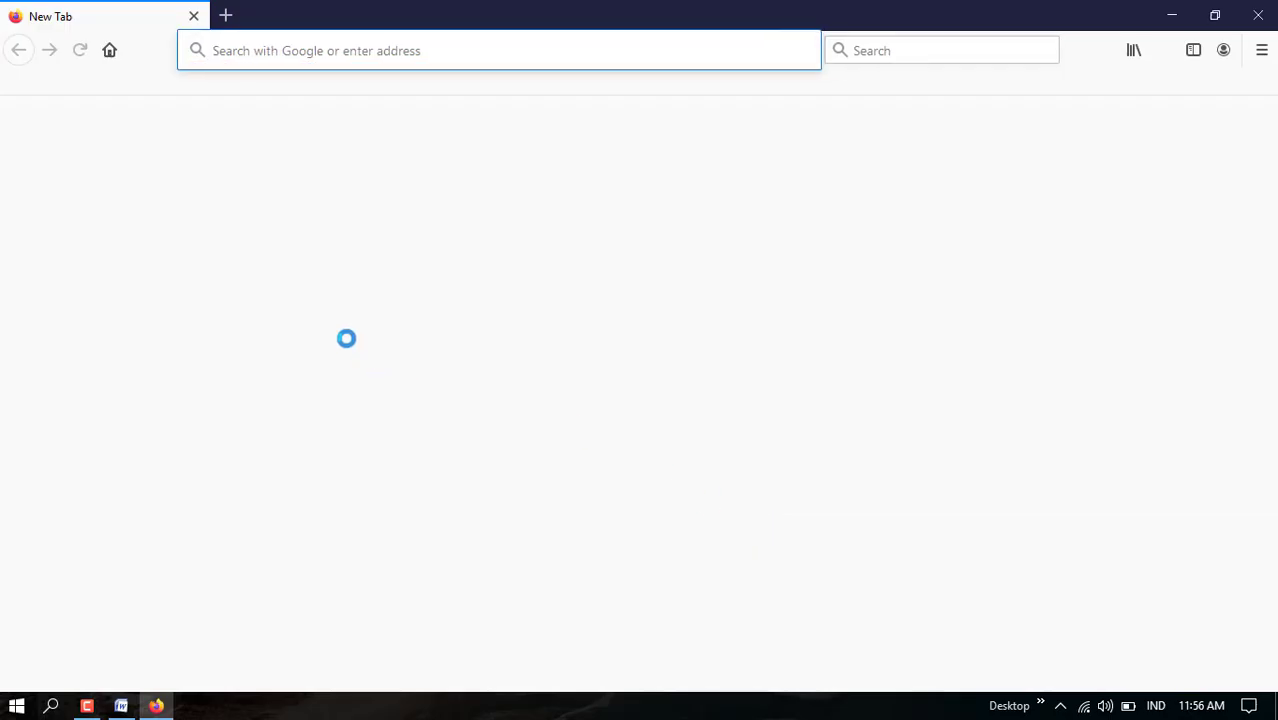
- Search the web for "background remover" and open the remove.bg website from the results
click(374, 308)
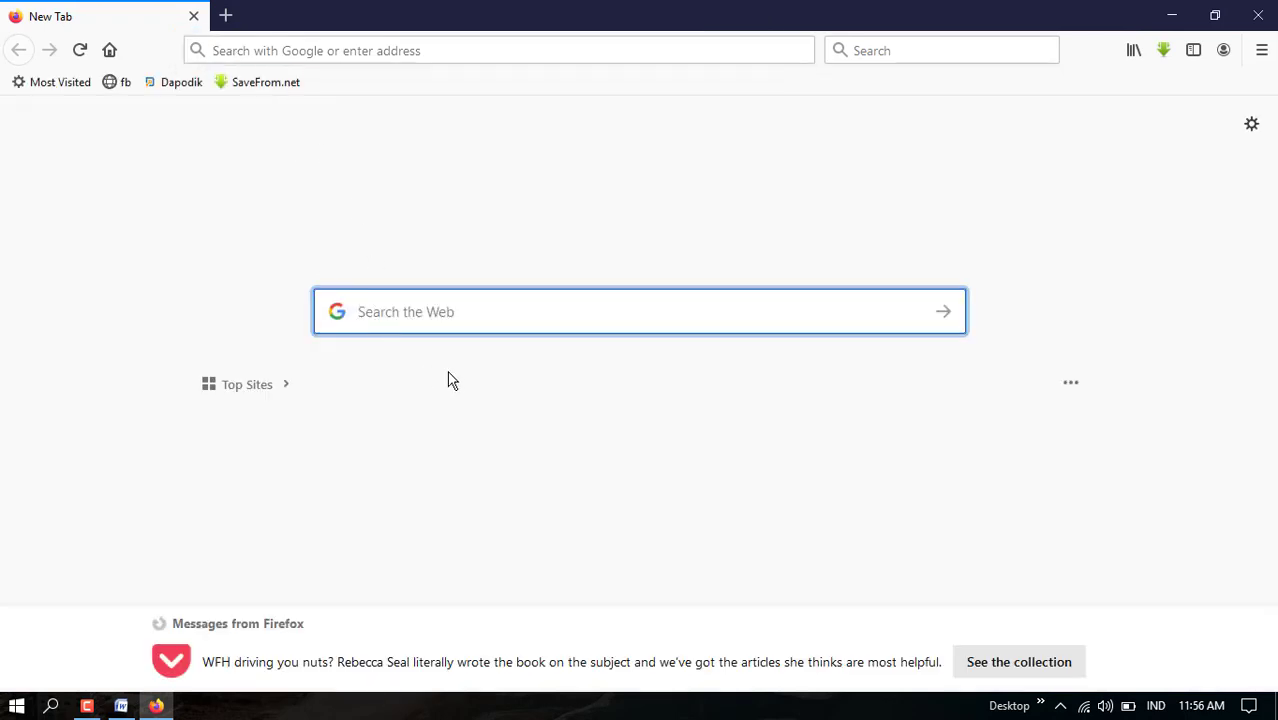
text(ba)
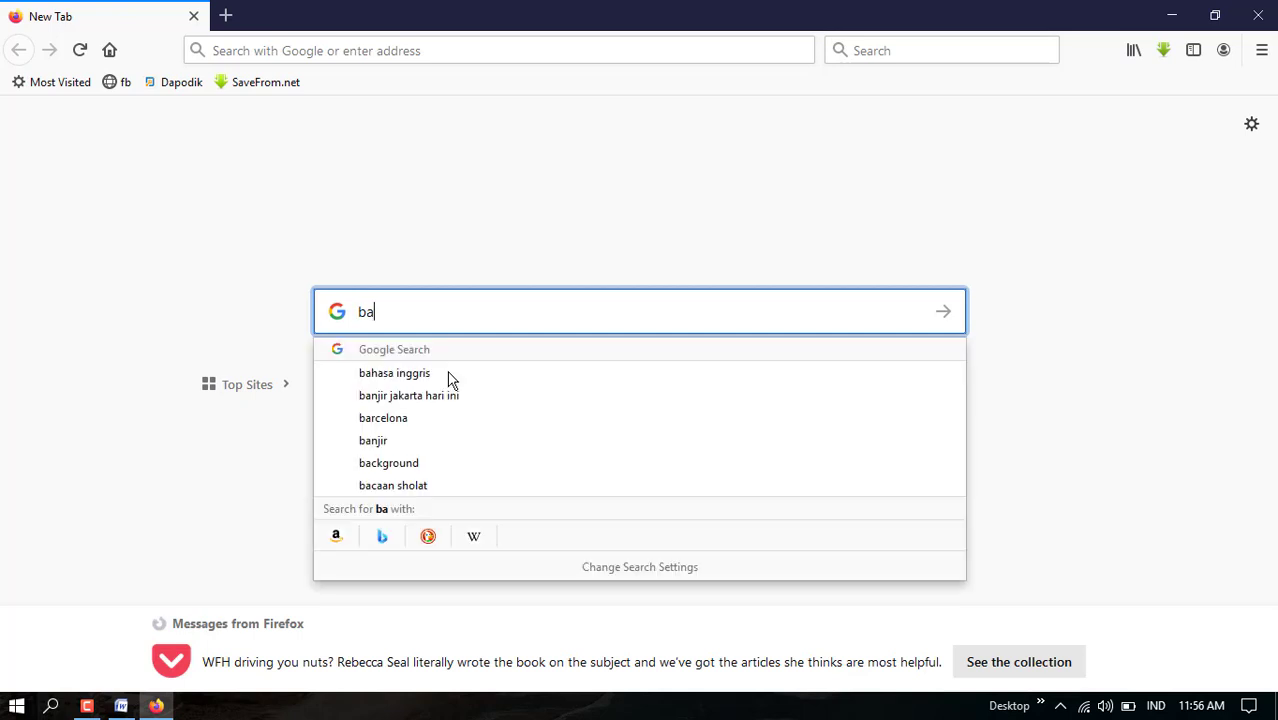
text(ckgr)
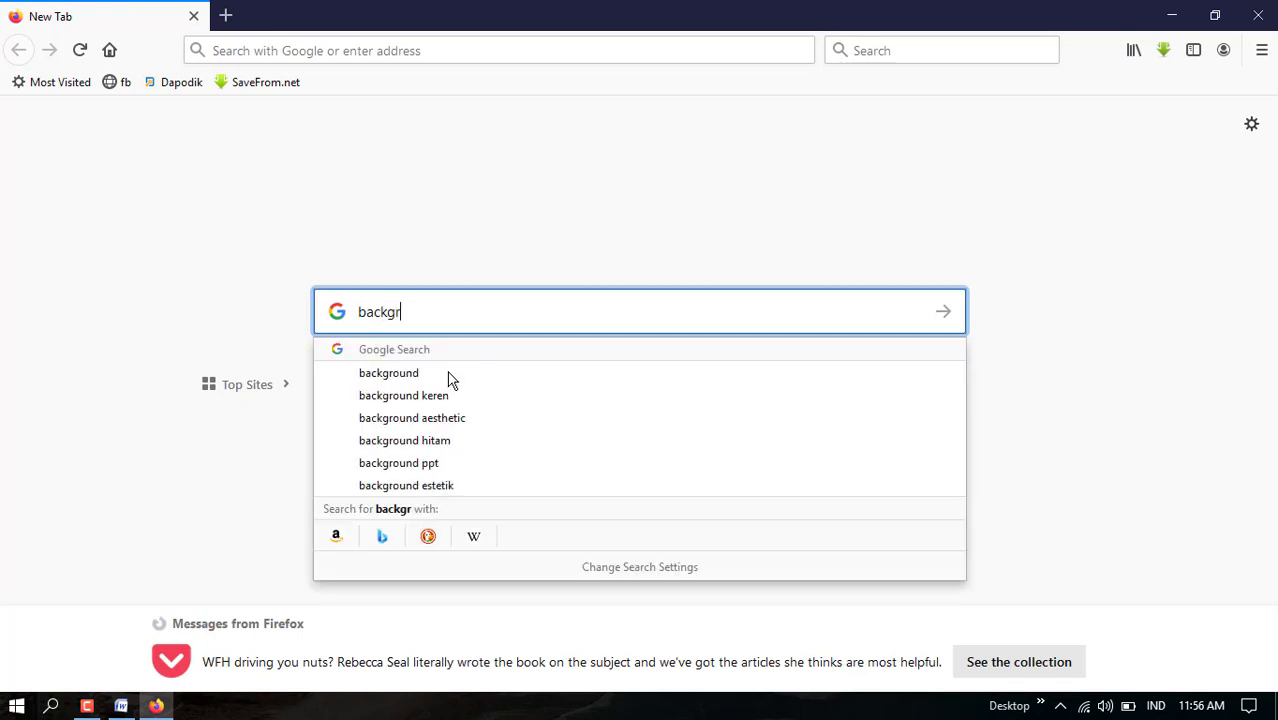
text(ound re)
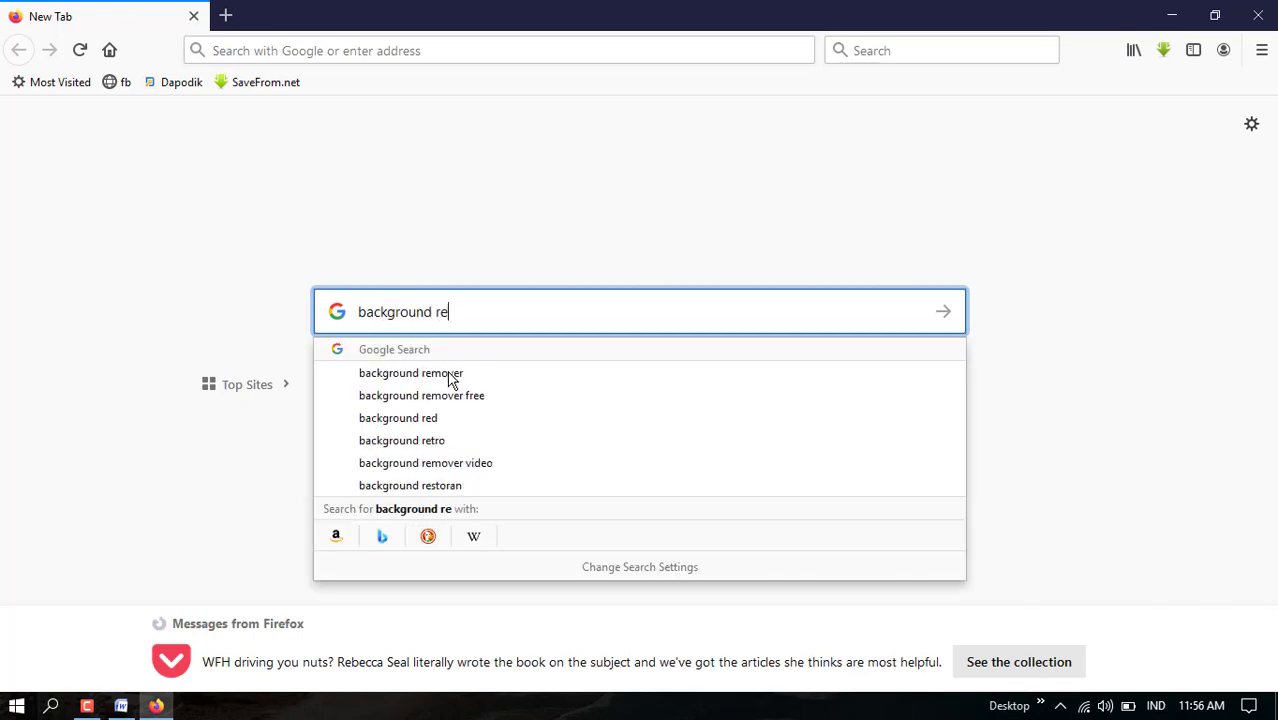
text(mover)
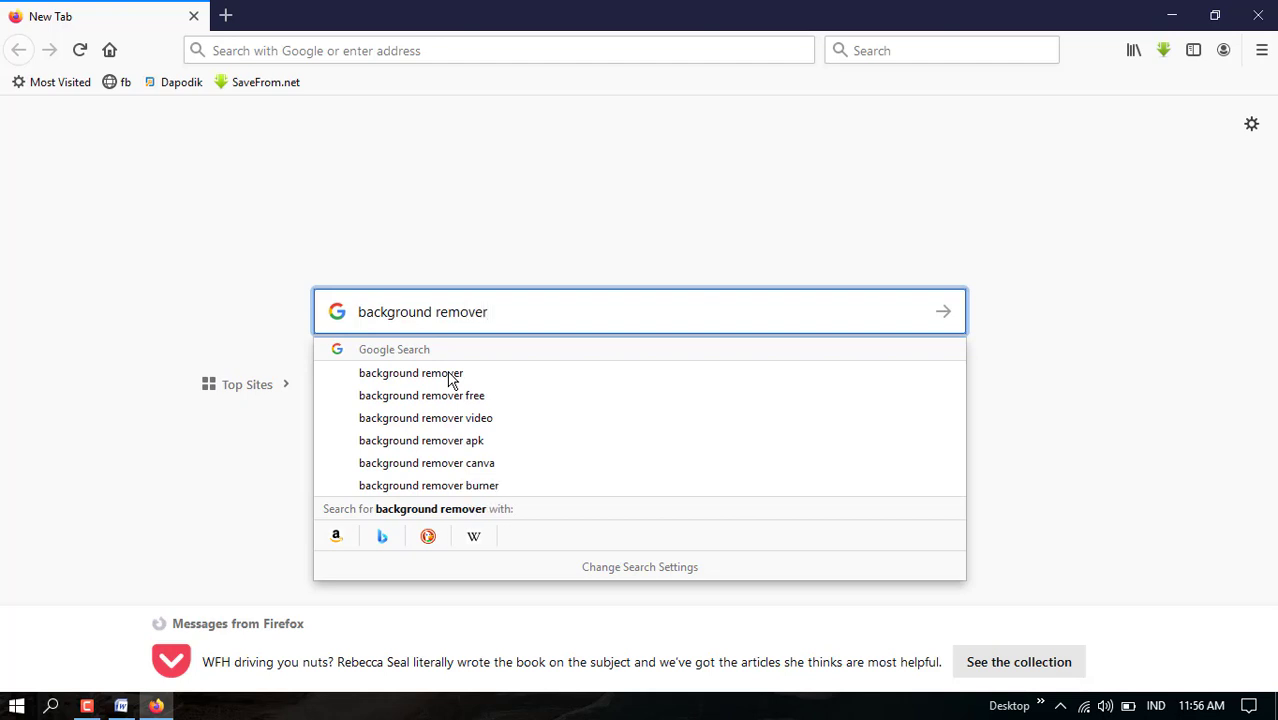
click(450, 375)
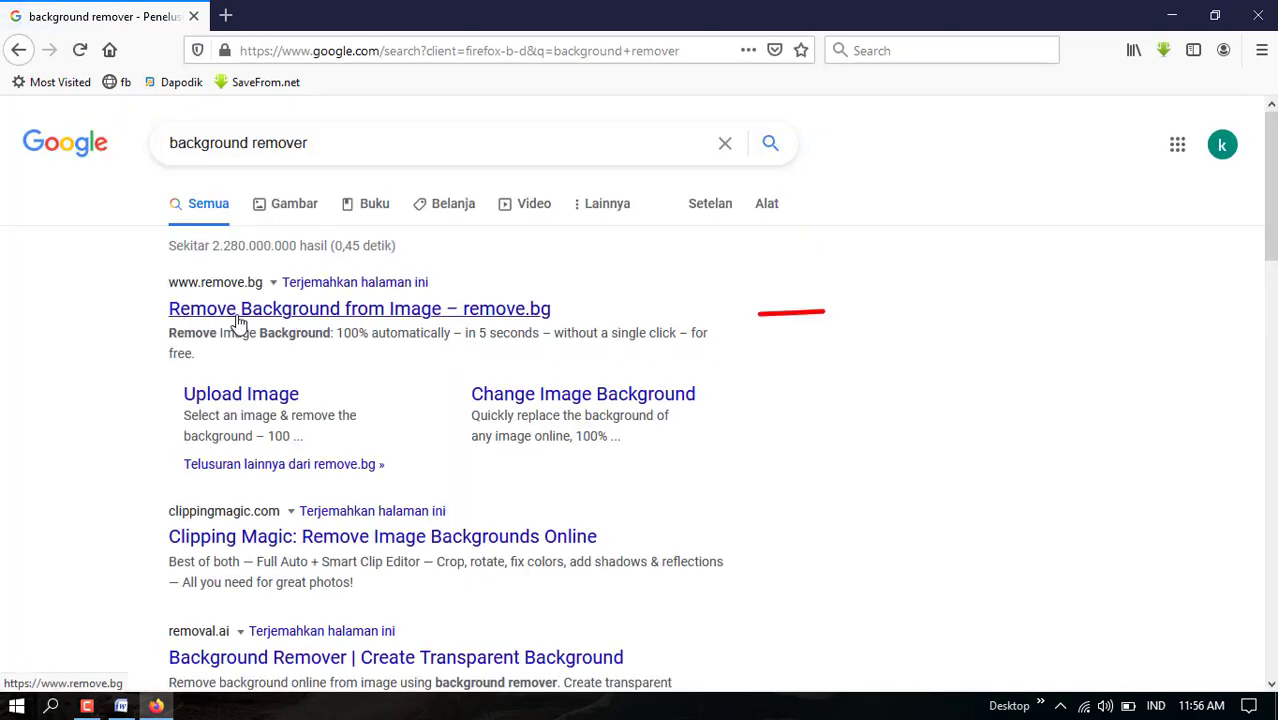
click(381, 312)
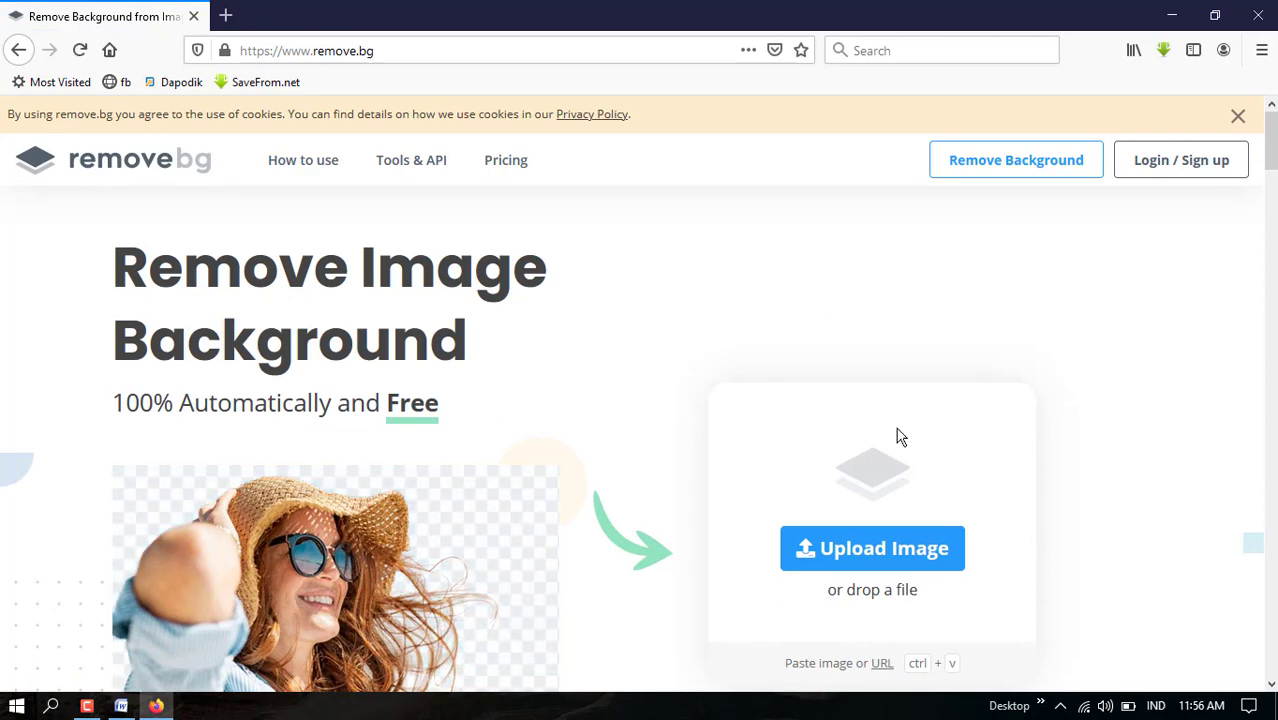
- Upload the image "tanda tangan 1" from the Documents folder to remove.bg for background removal
scroll(899, 434, down, 1)
click(919, 497)
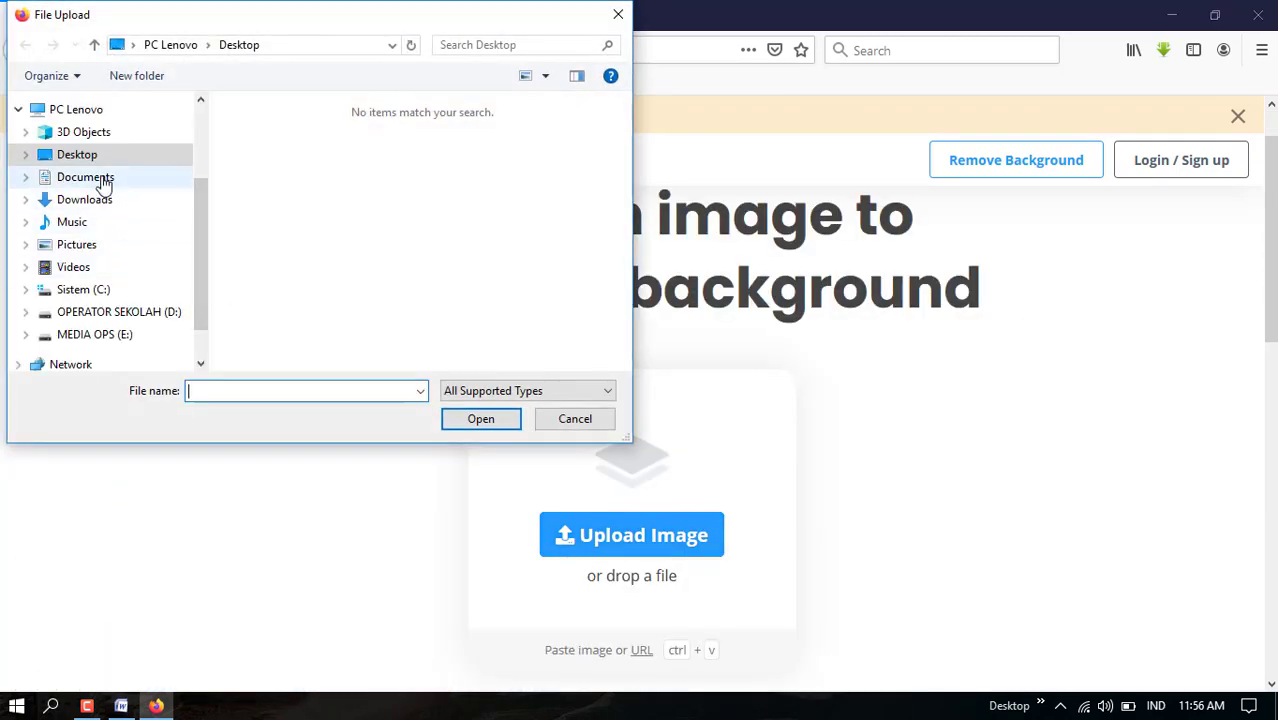
click(105, 178)
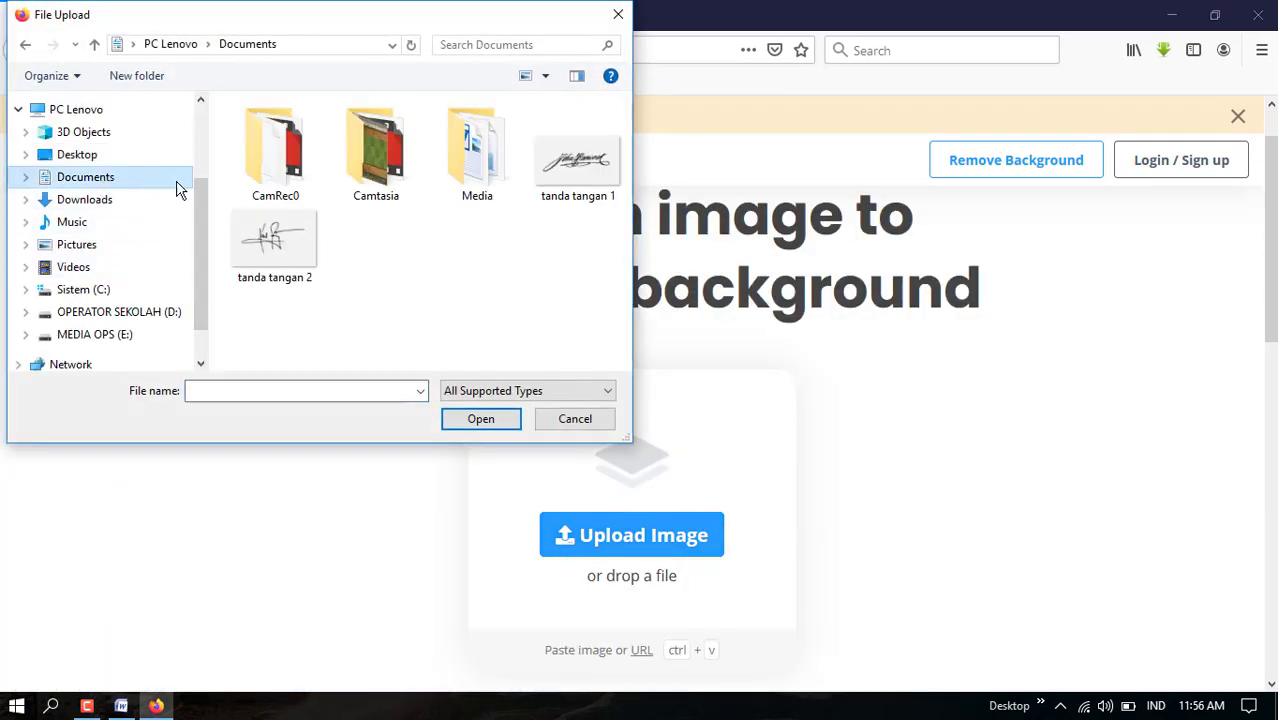
click(574, 172)
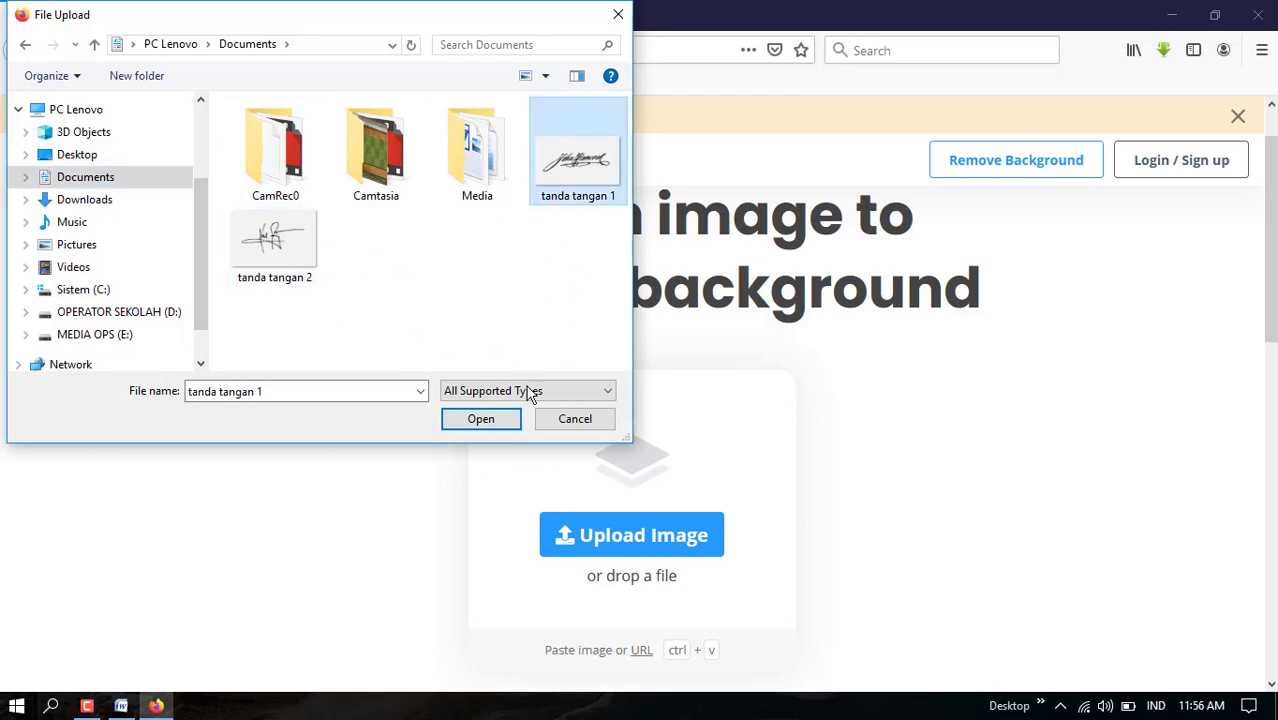
click(491, 428)
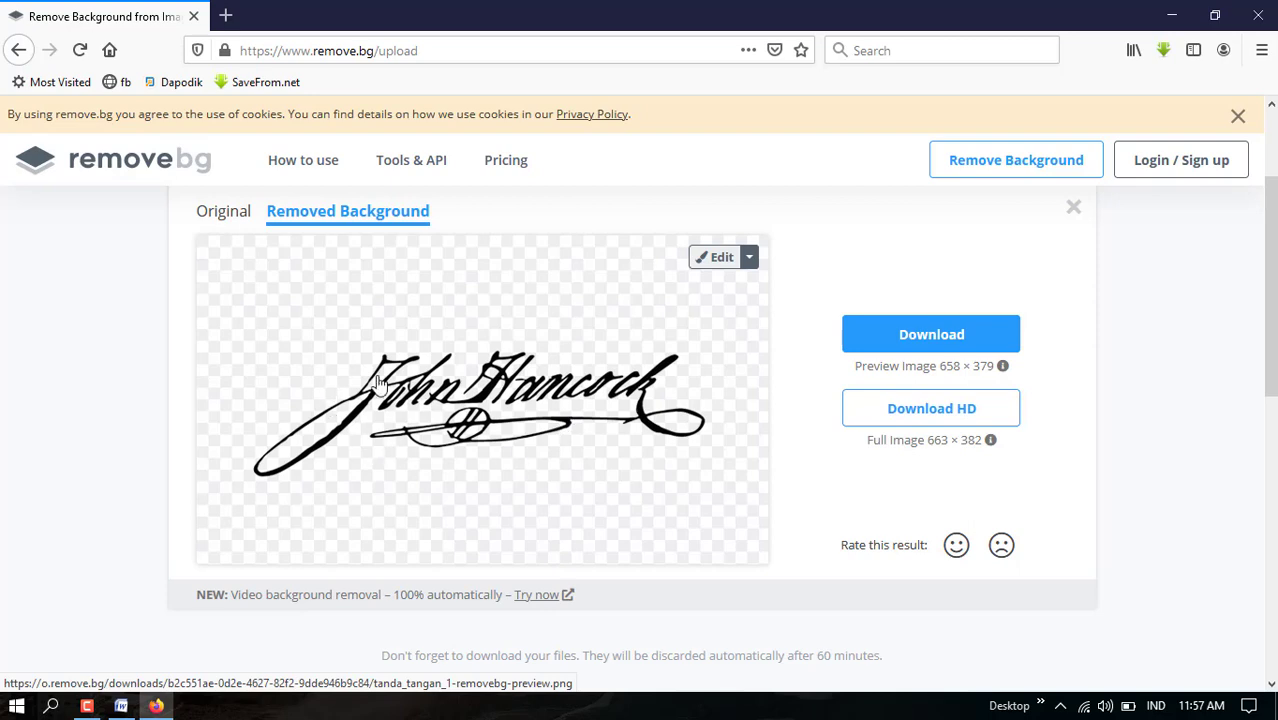
- Download the preview-size version of the first signature without its background, choosing Save File
click(926, 343)
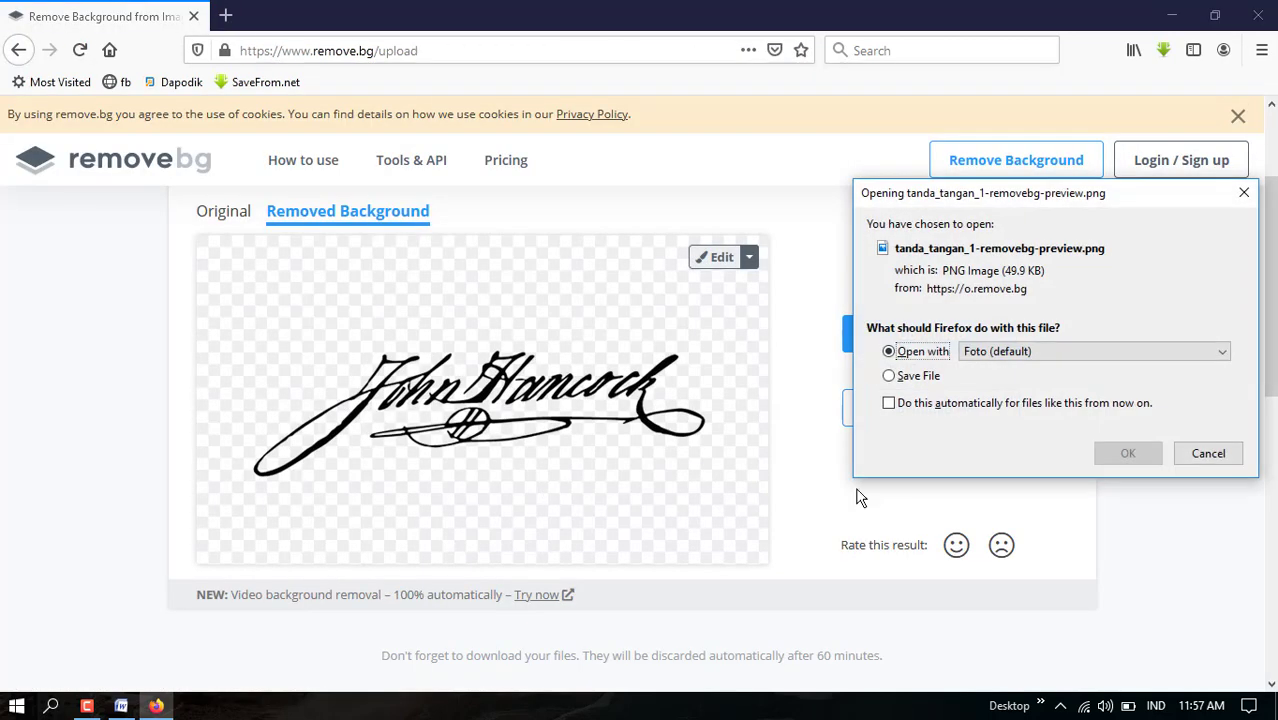
click(889, 376)
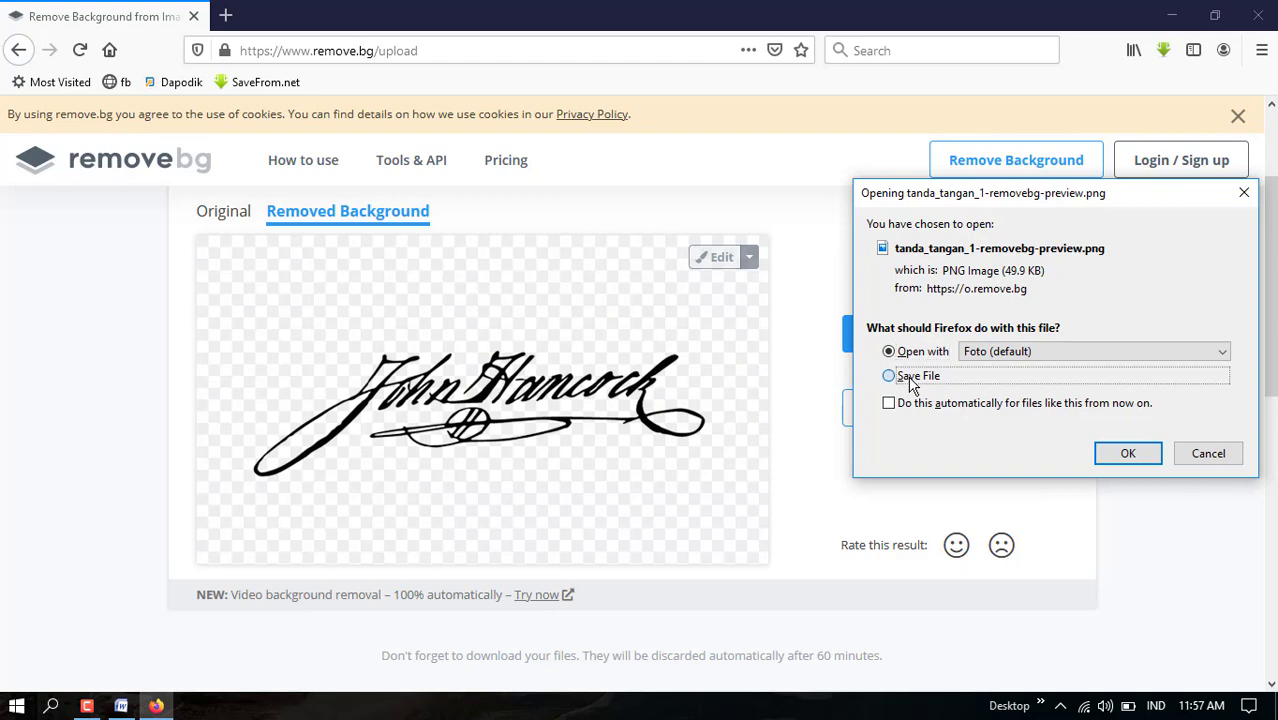
click(1128, 456)
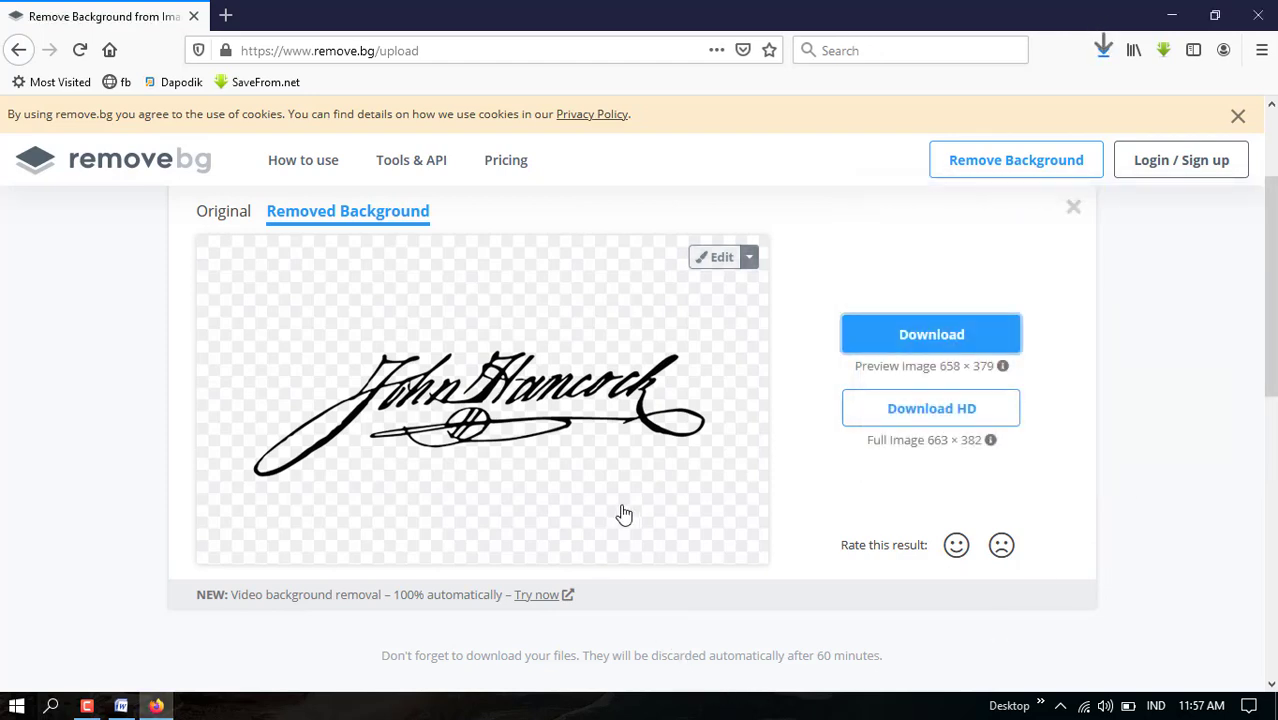
- Dismiss the first signature's result and upload "tanda tangan 2" from Documents for background removal
scroll(630, 505, up, 3)
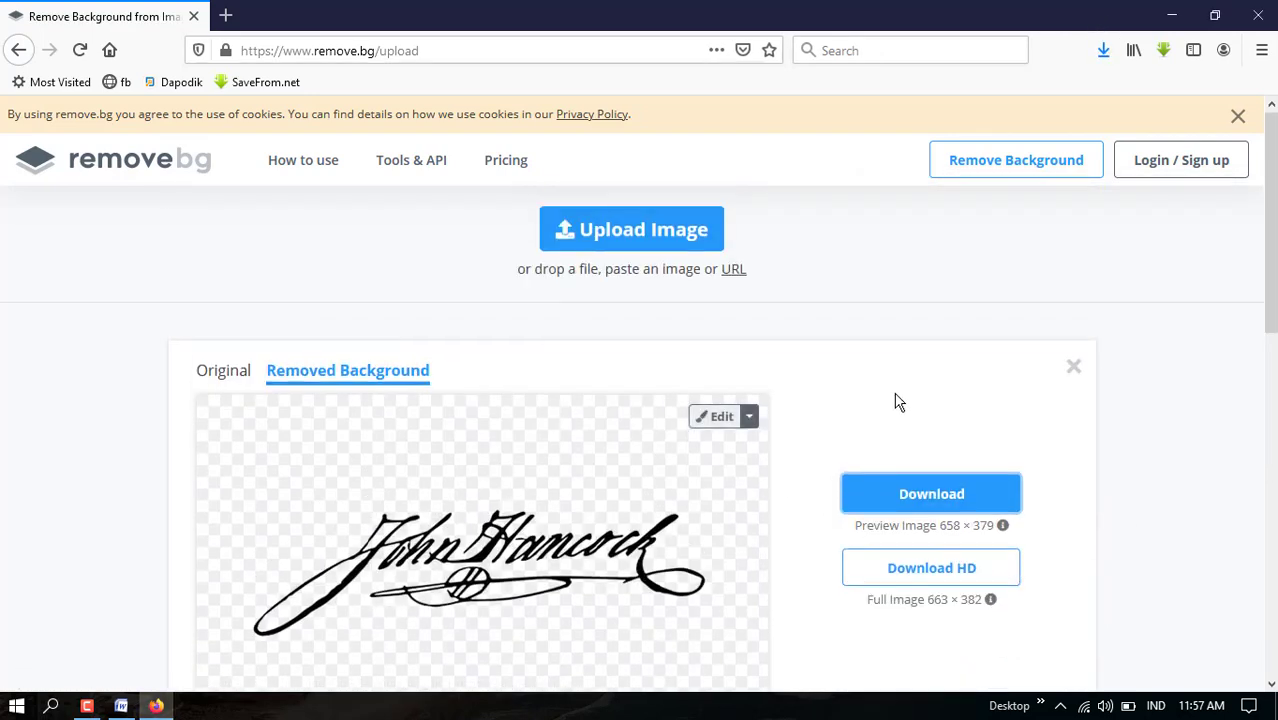
click(1073, 370)
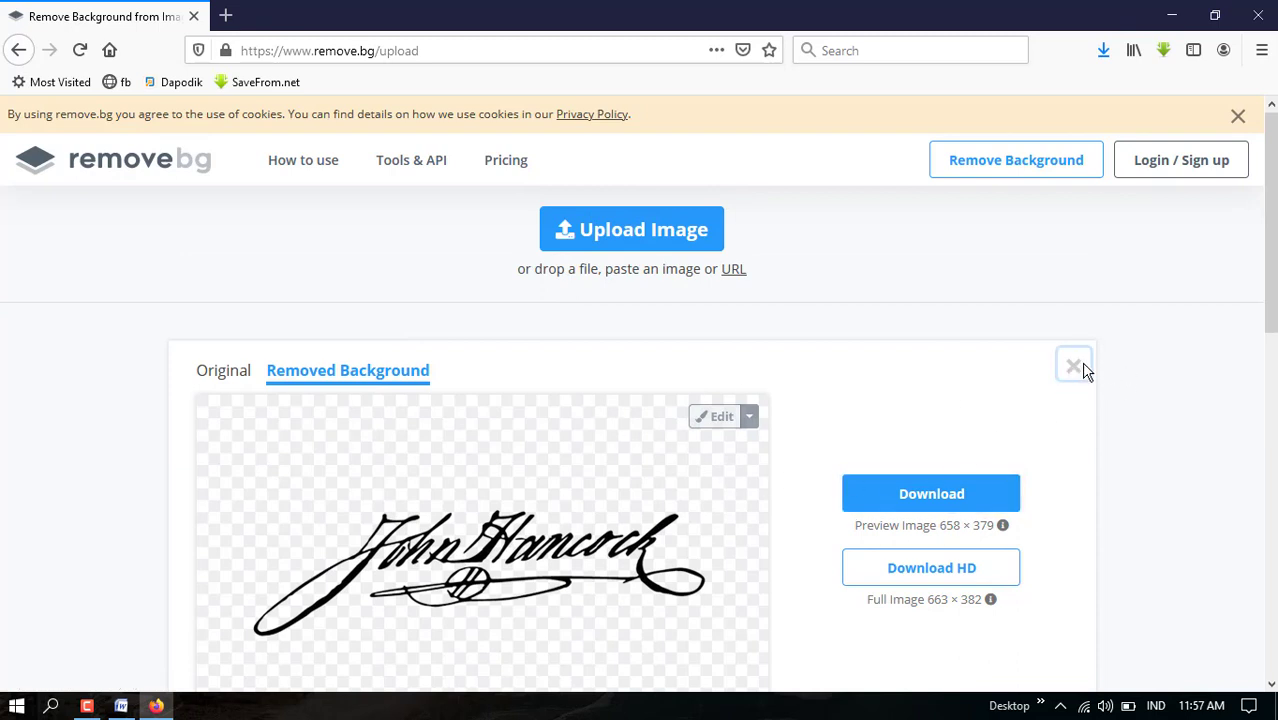
scroll(700, 470, down, 2)
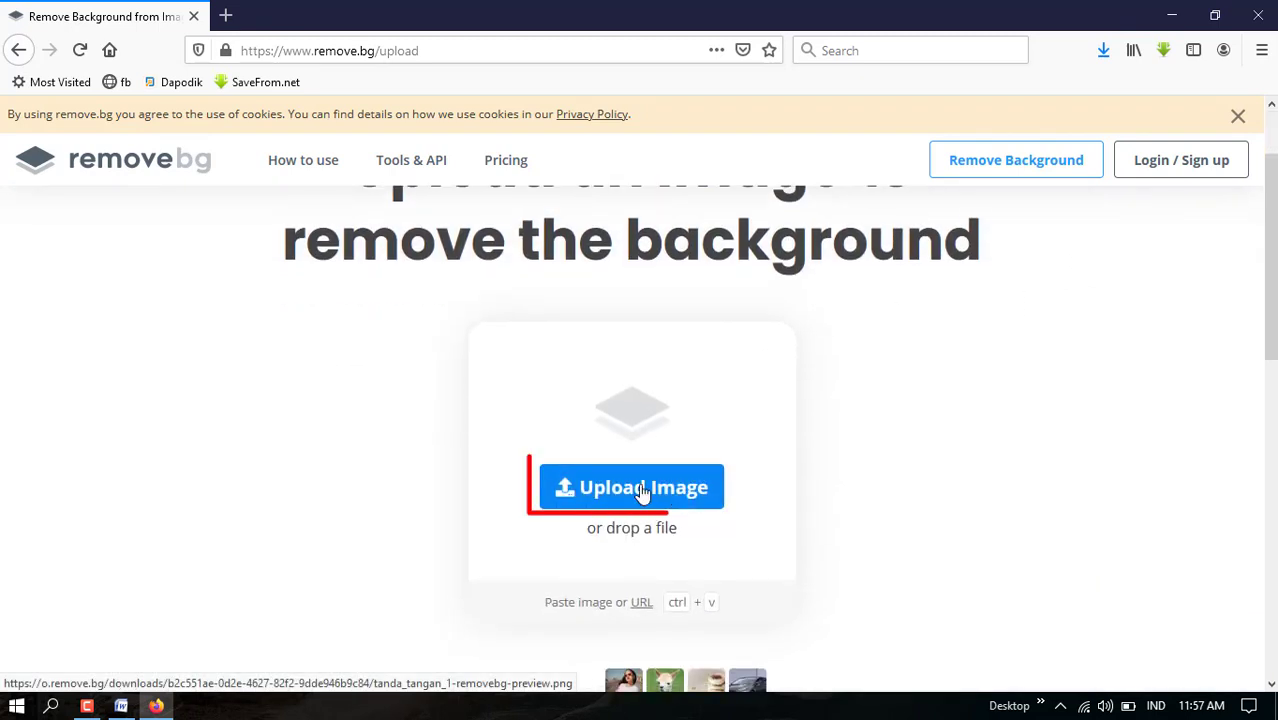
click(643, 489)
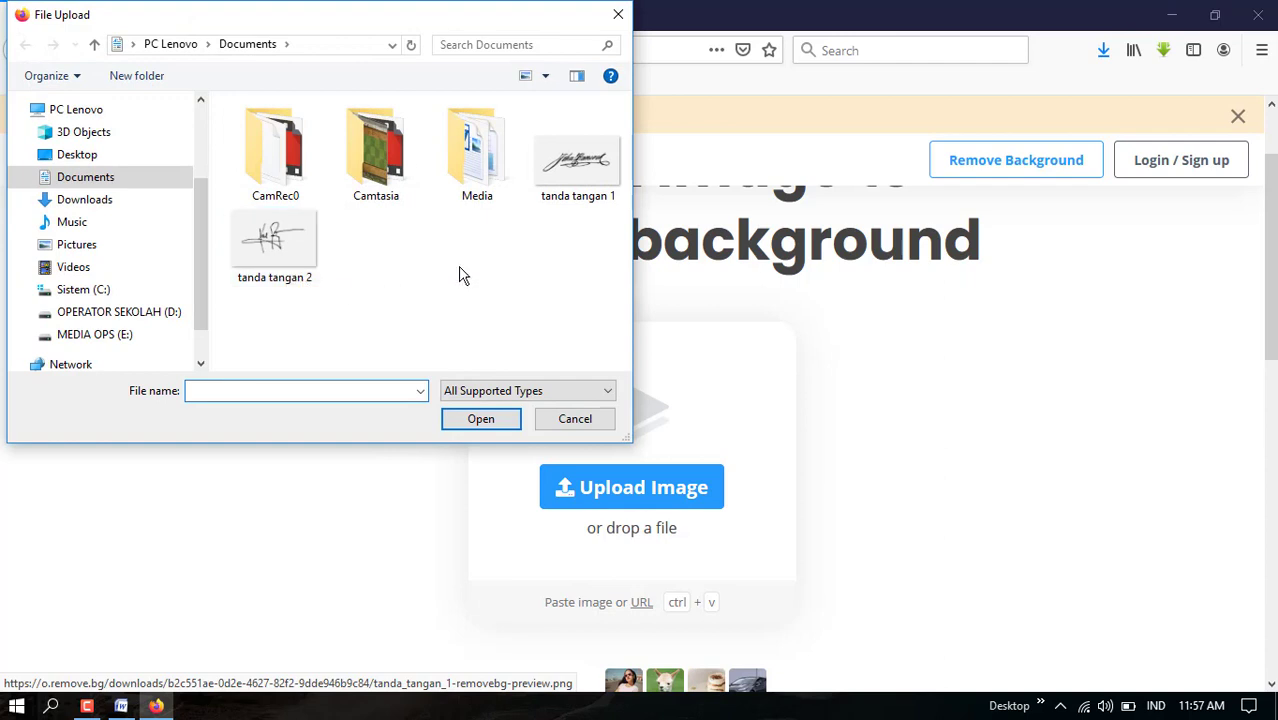
click(280, 262)
click(484, 420)
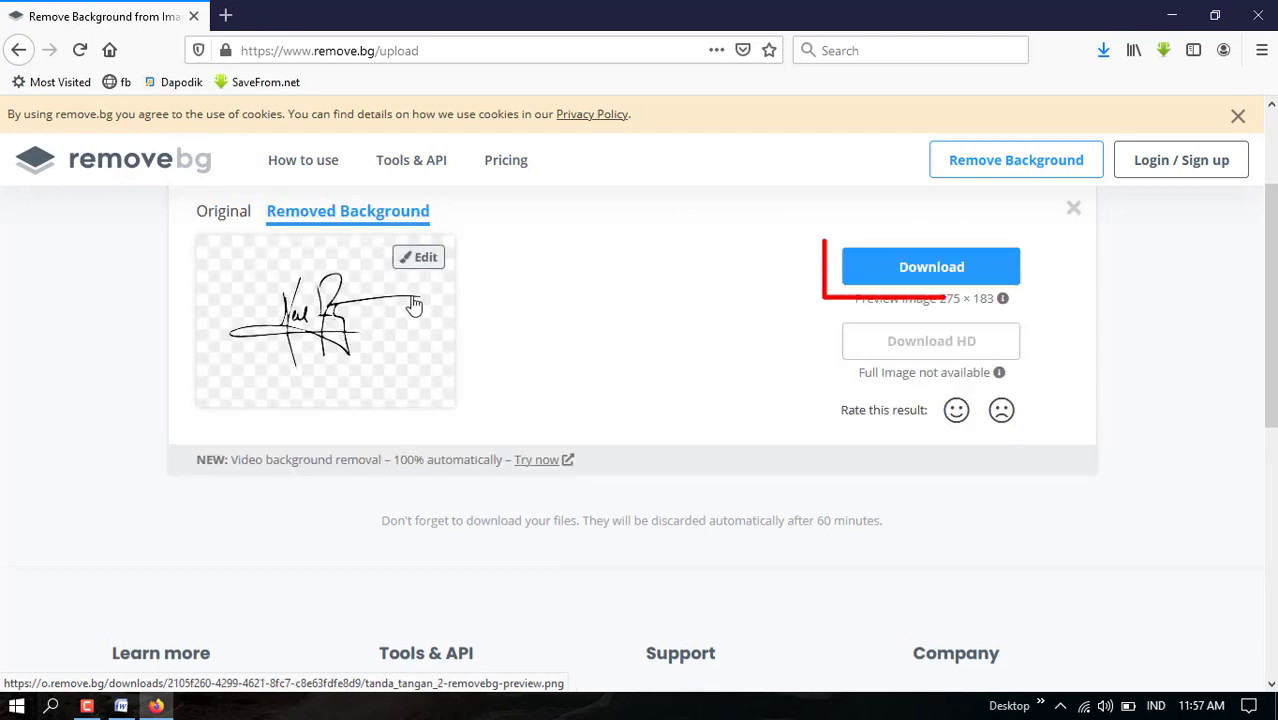
- Download and save the second signature without its background, and check the browser's recent downloads list
click(931, 267)
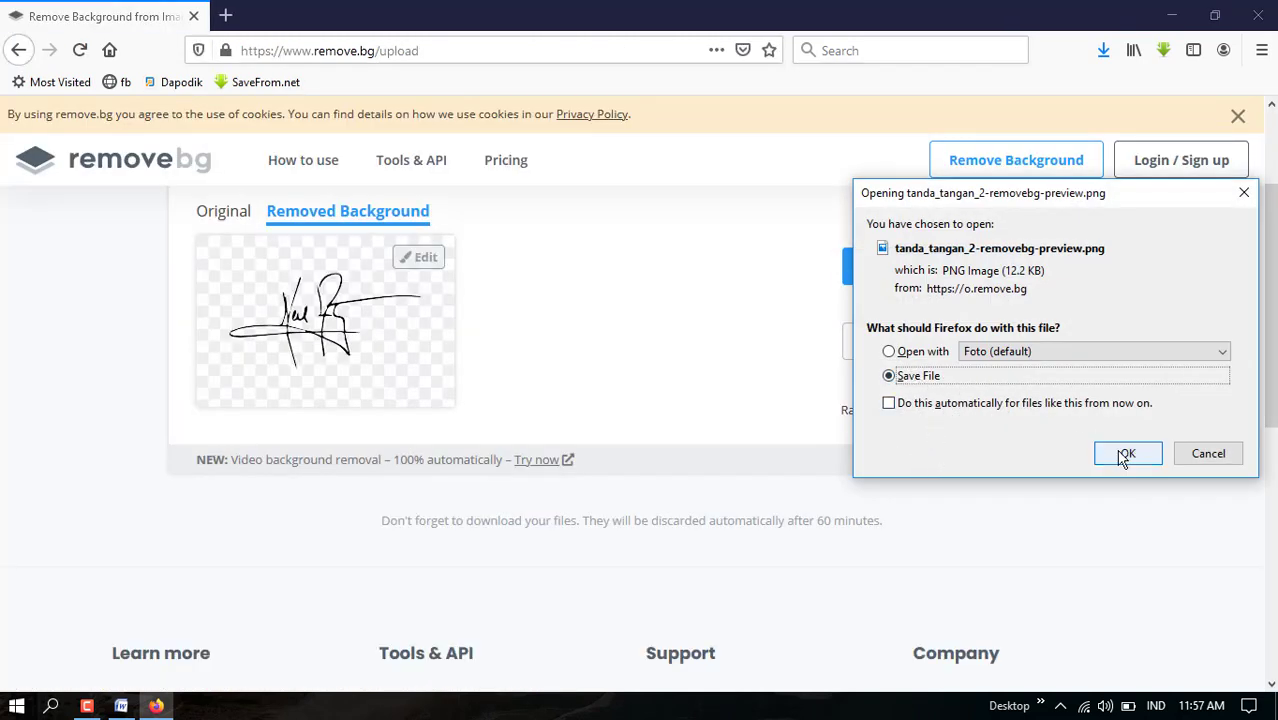
click(1123, 456)
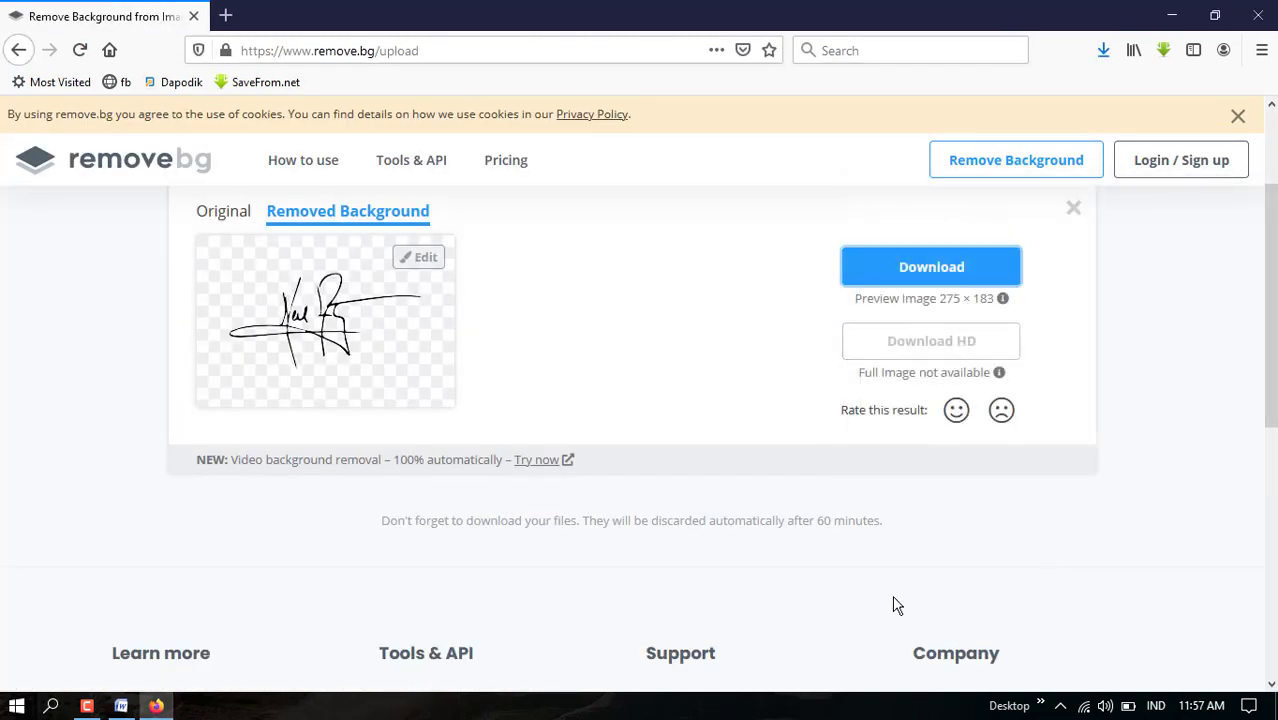
click(1103, 52)
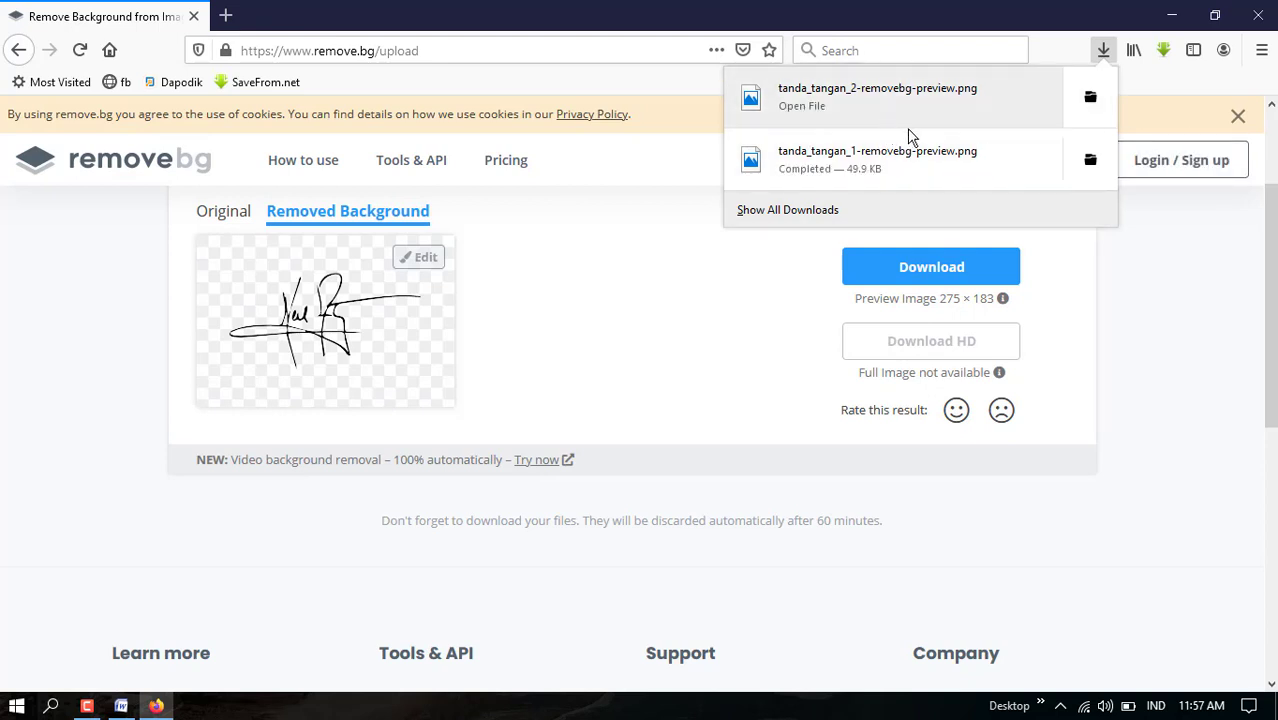
click(1219, 328)
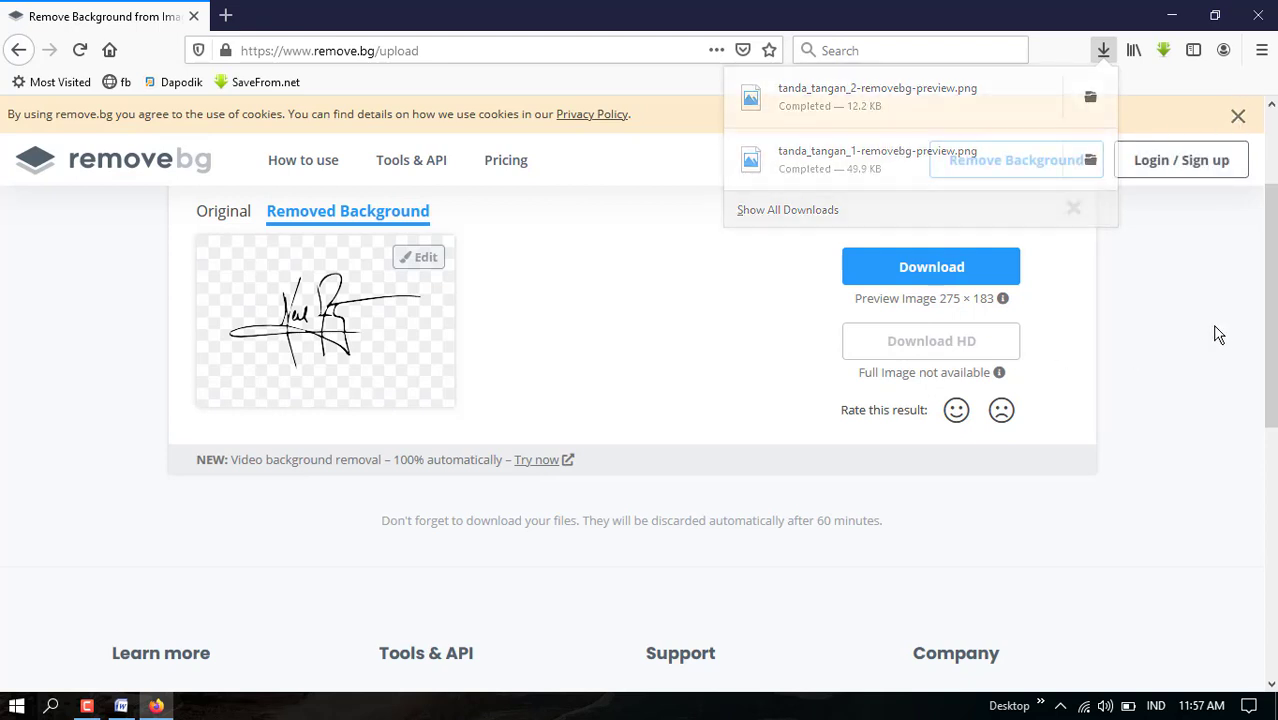
- Close Firefox and open the letter "cara memasukan tanda tangan digital di ms. word" from the Documents folder in Word
click(1258, 22)
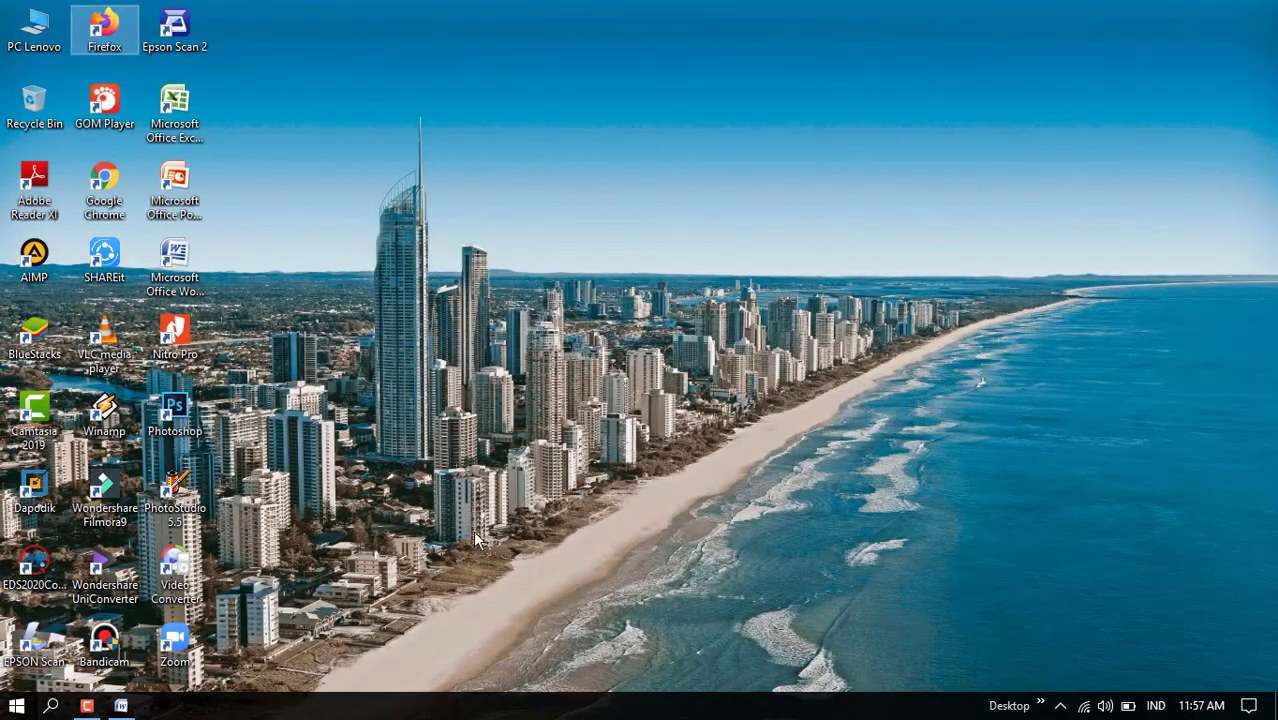
double_click(34, 30)
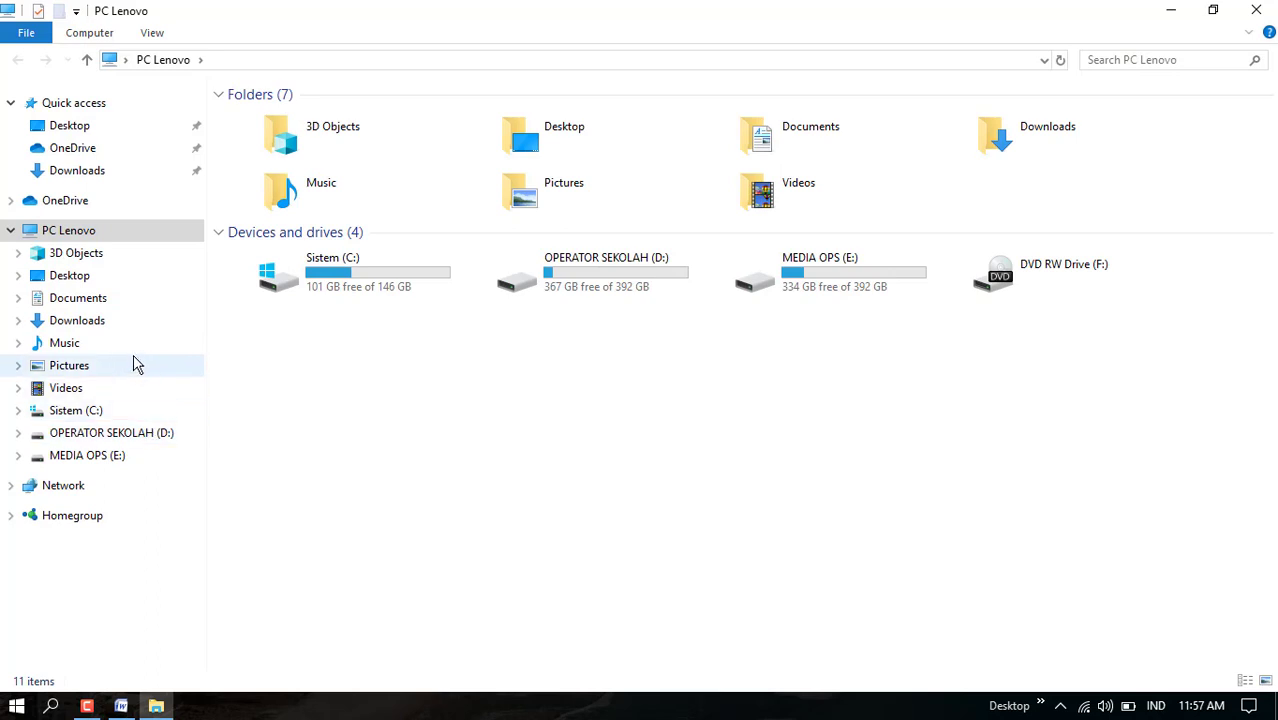
click(80, 298)
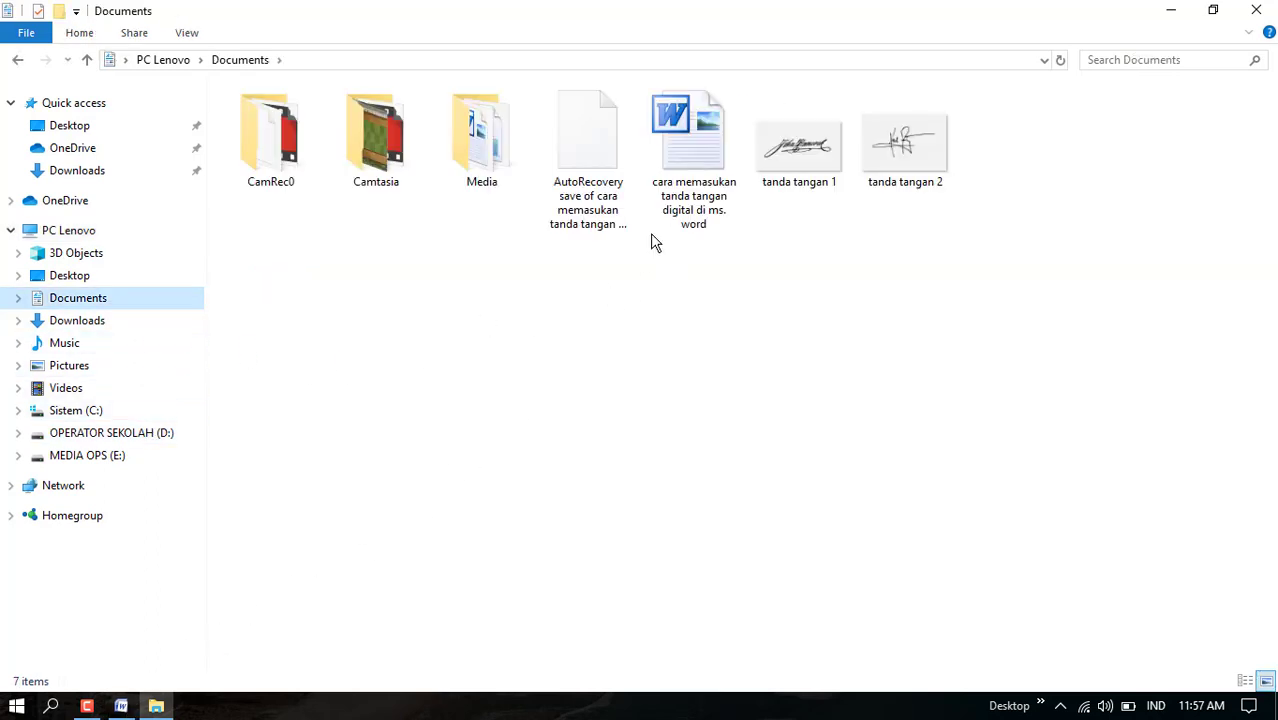
double_click(676, 160)
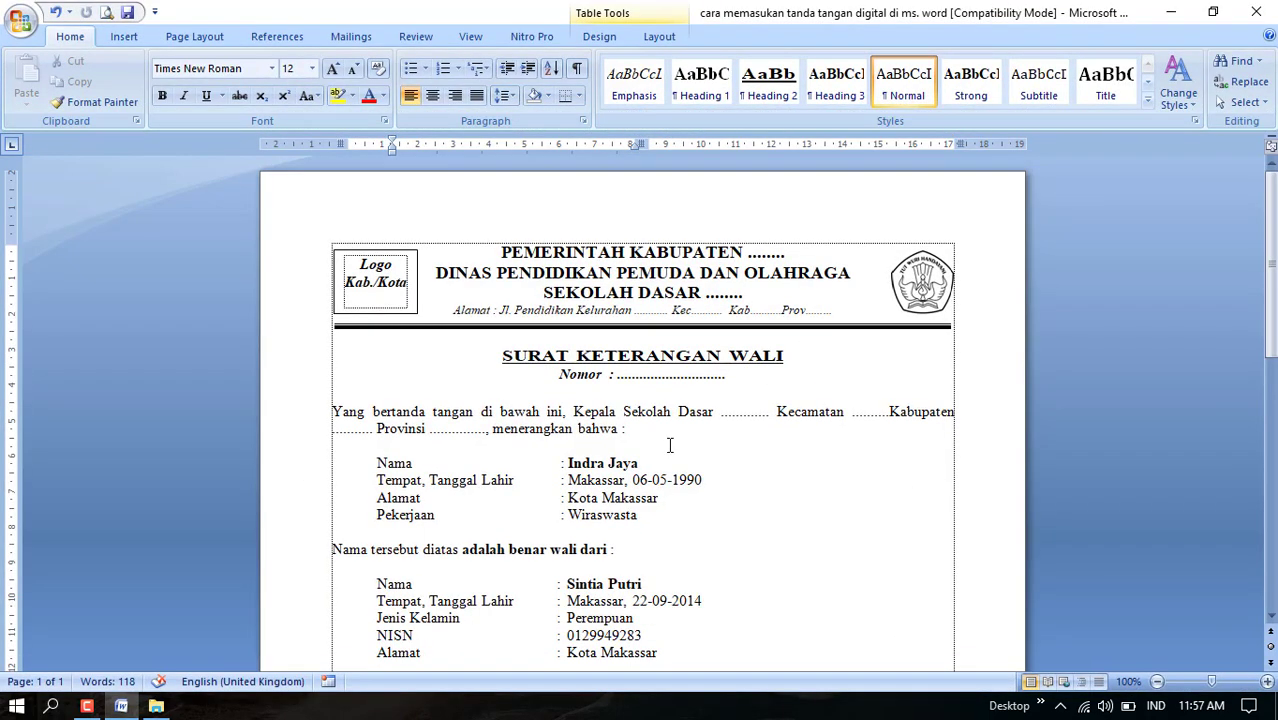
- Insert the picture "tanda_tangan_1-removebg-preview" from Downloads into the blank signature space under Kepala Sekolah
scroll(670, 444, down, 7)
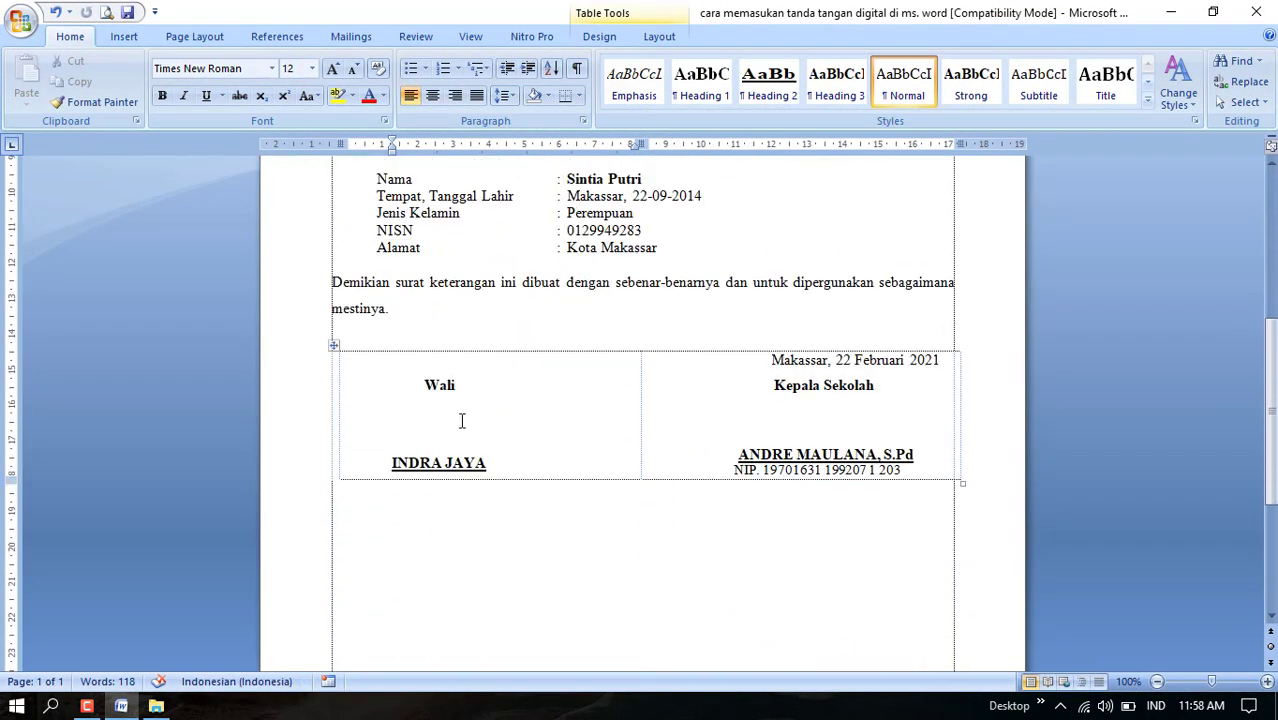
click(873, 444)
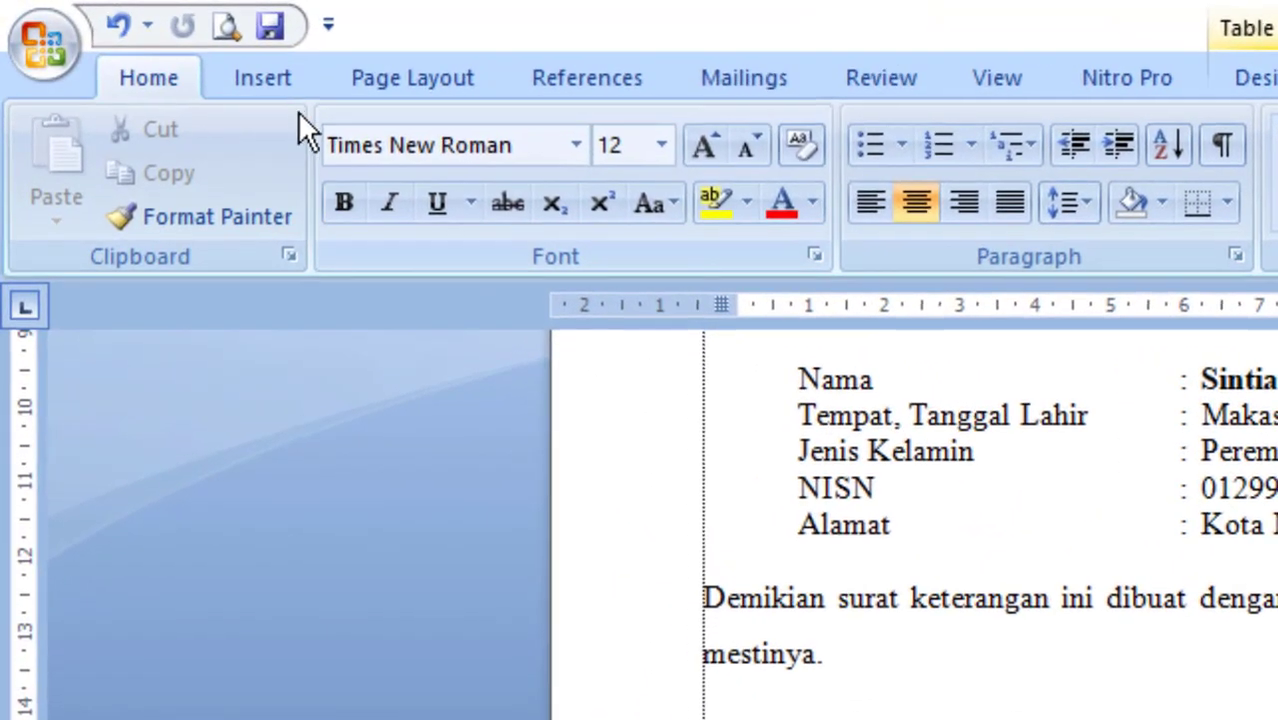
click(130, 38)
click(434, 178)
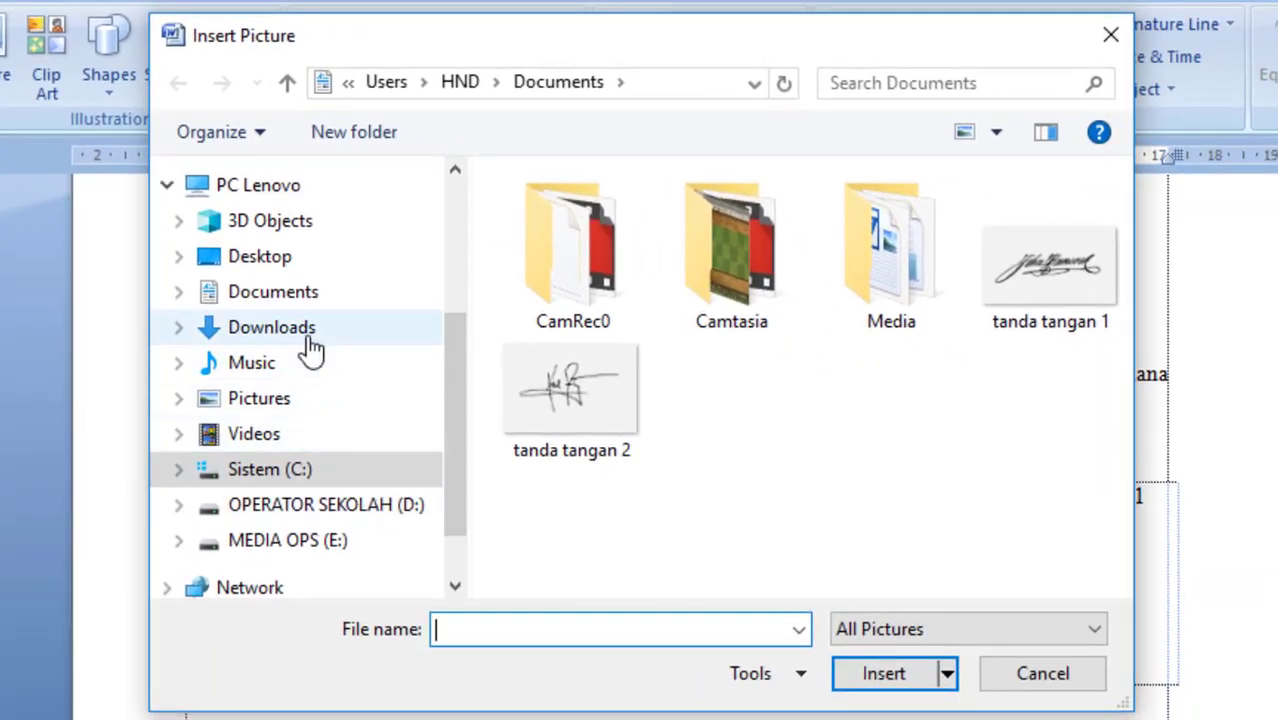
click(361, 341)
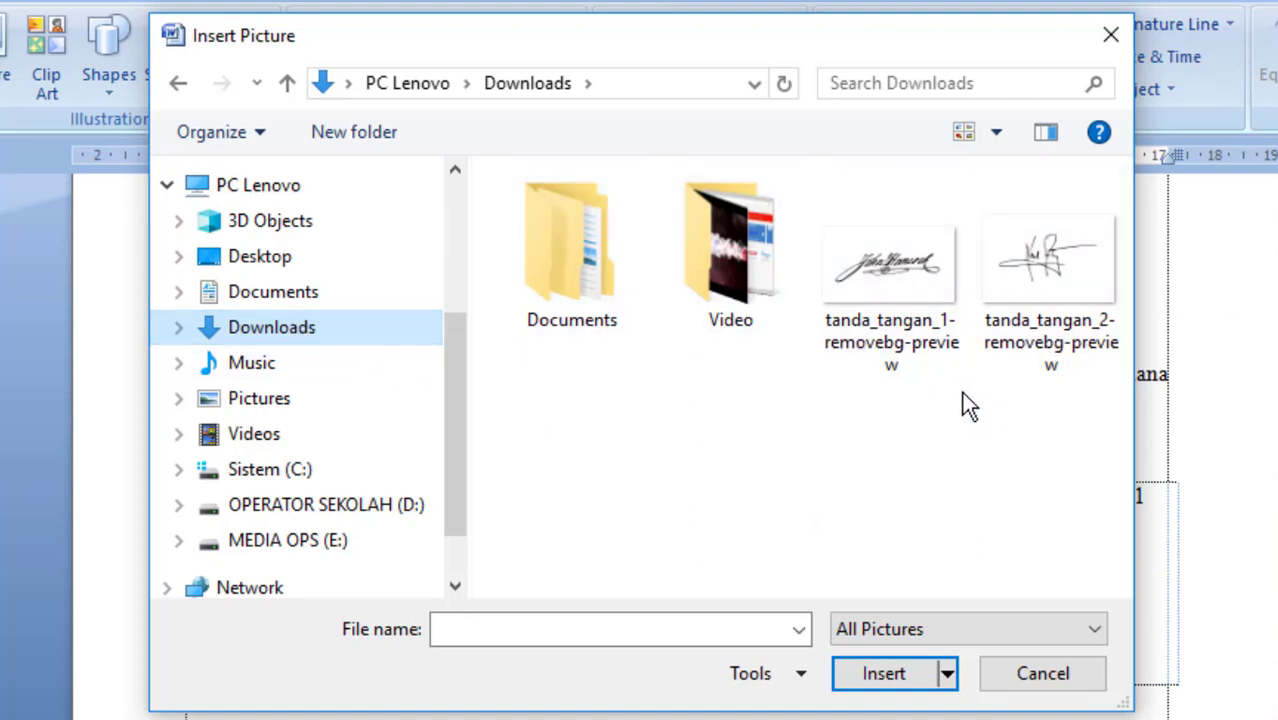
click(890, 275)
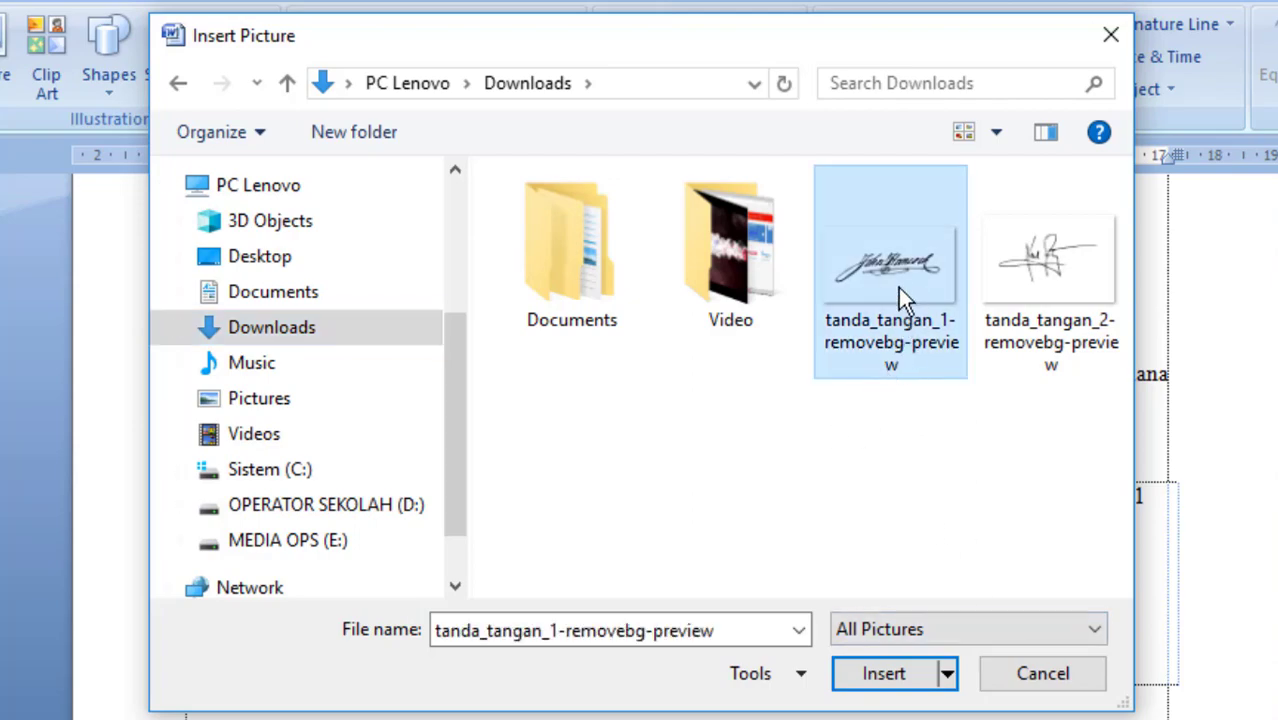
click(884, 673)
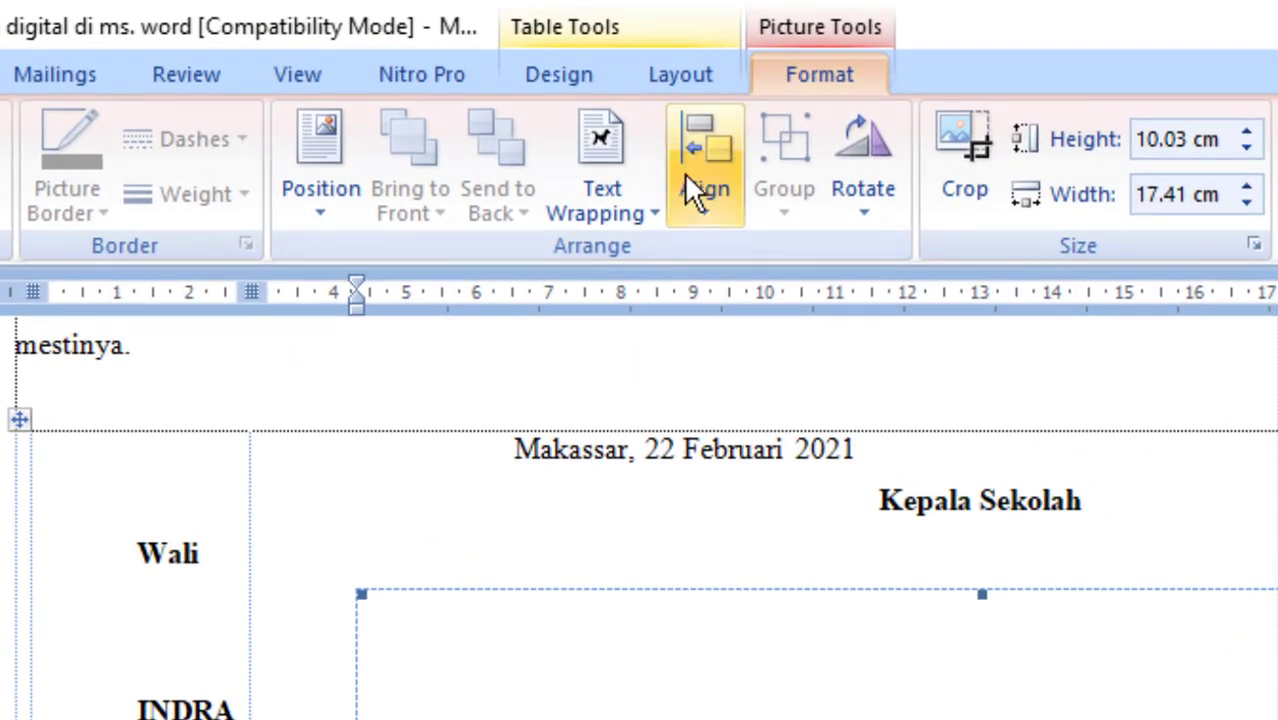
- Set the inserted Kepala Sekolah signature's text wrapping to Behind Text and shrink it to about 2.88 by 5 cm
click(644, 212)
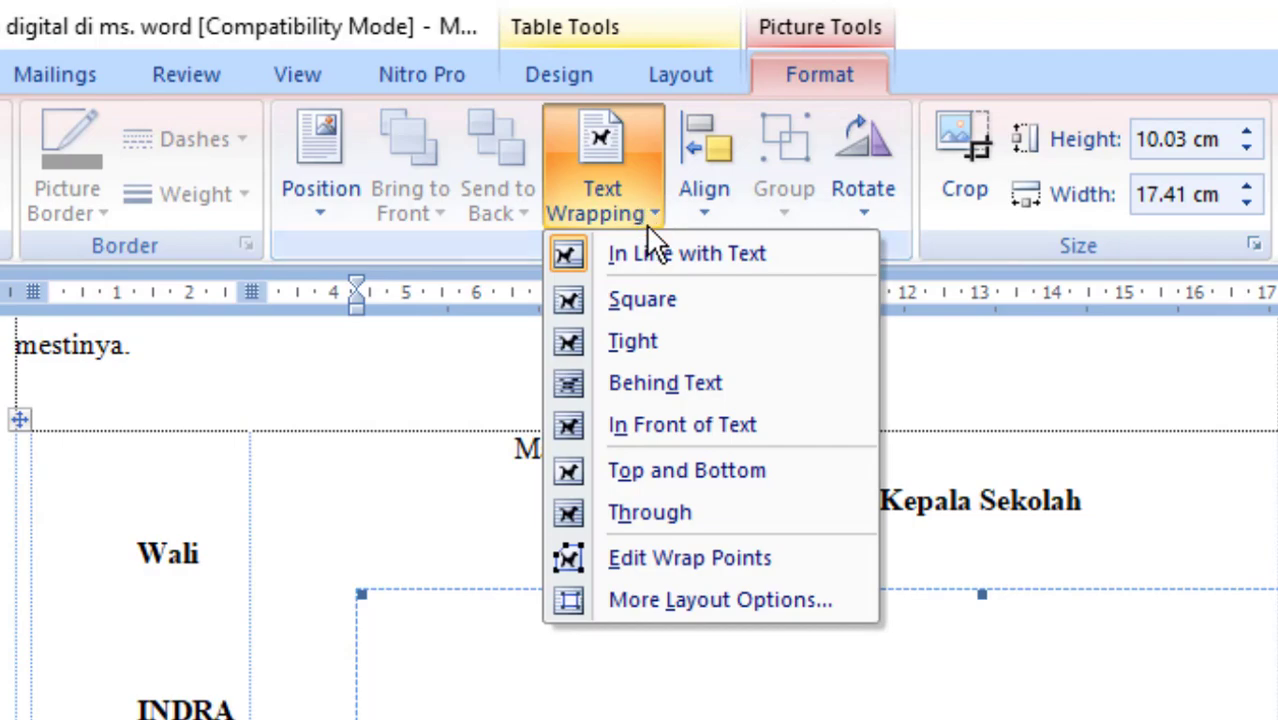
click(658, 380)
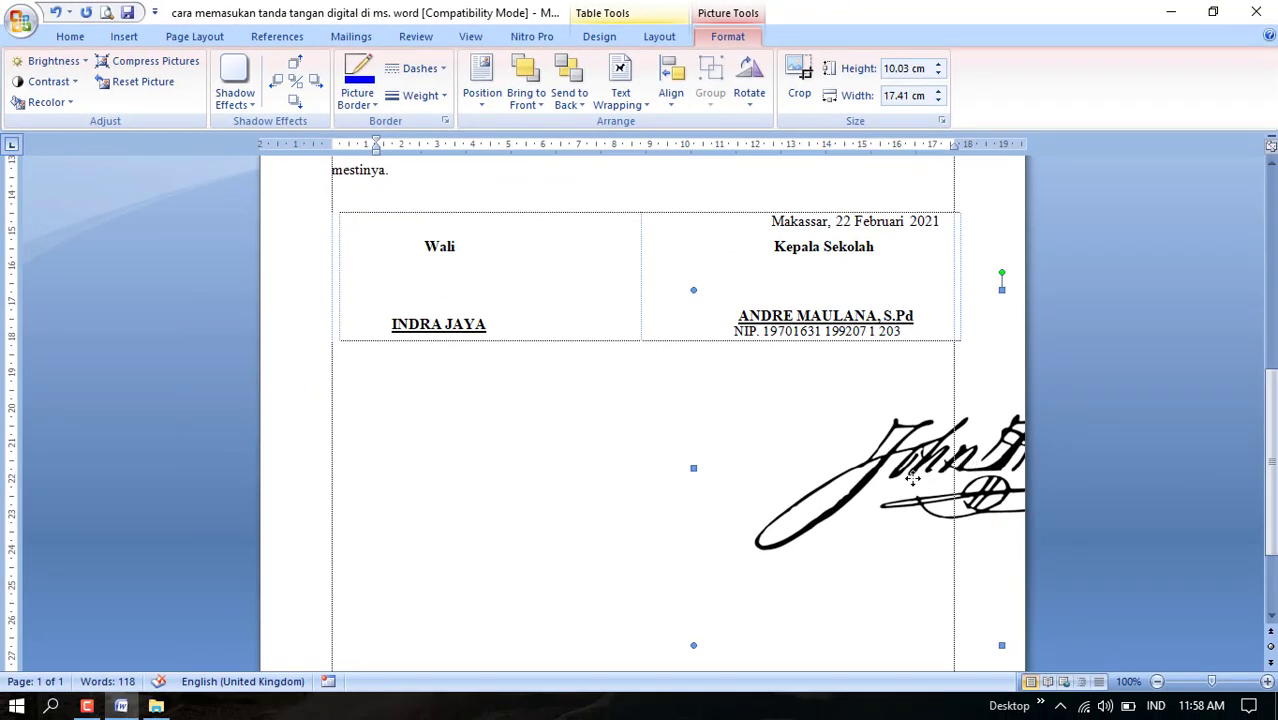
mouse_move(912, 478)
mouse_down()
mouse_move(582, 511)
mouse_move(640, 520)
mouse_up()
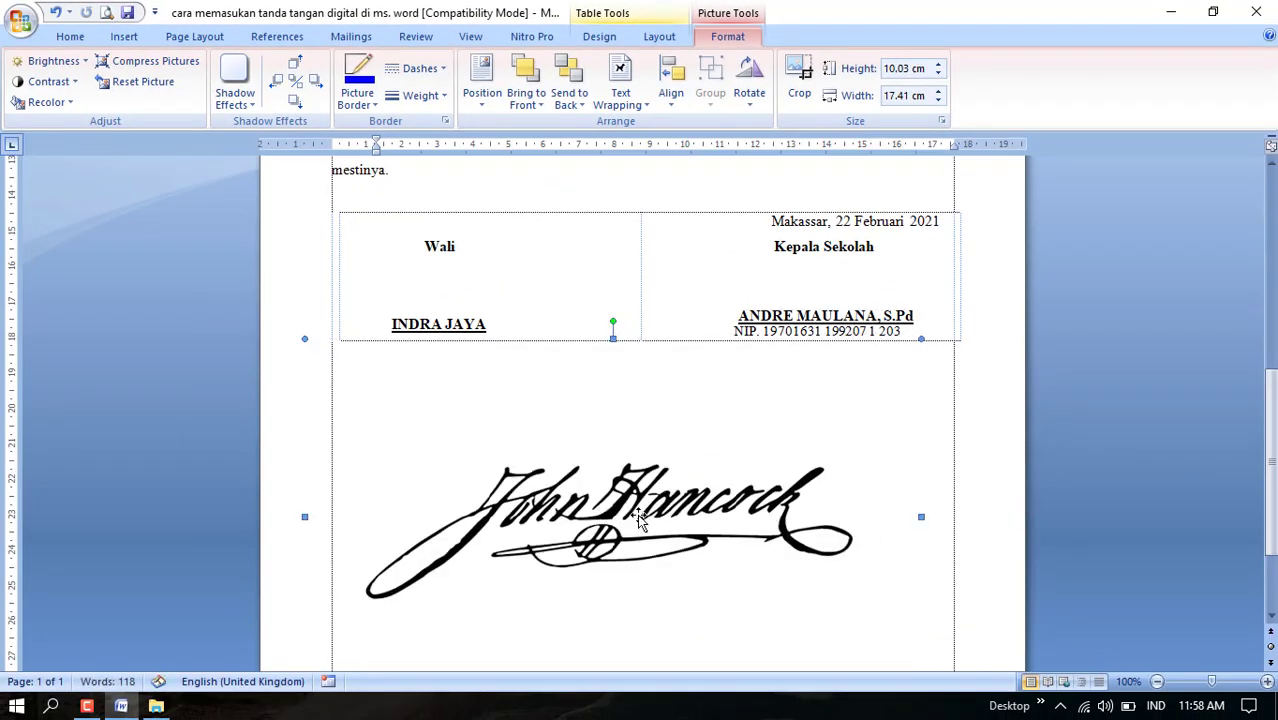
mouse_move(303, 339)
mouse_down()
mouse_move(590, 502)
mouse_move(736, 626)
mouse_move(745, 595)
mouse_up()
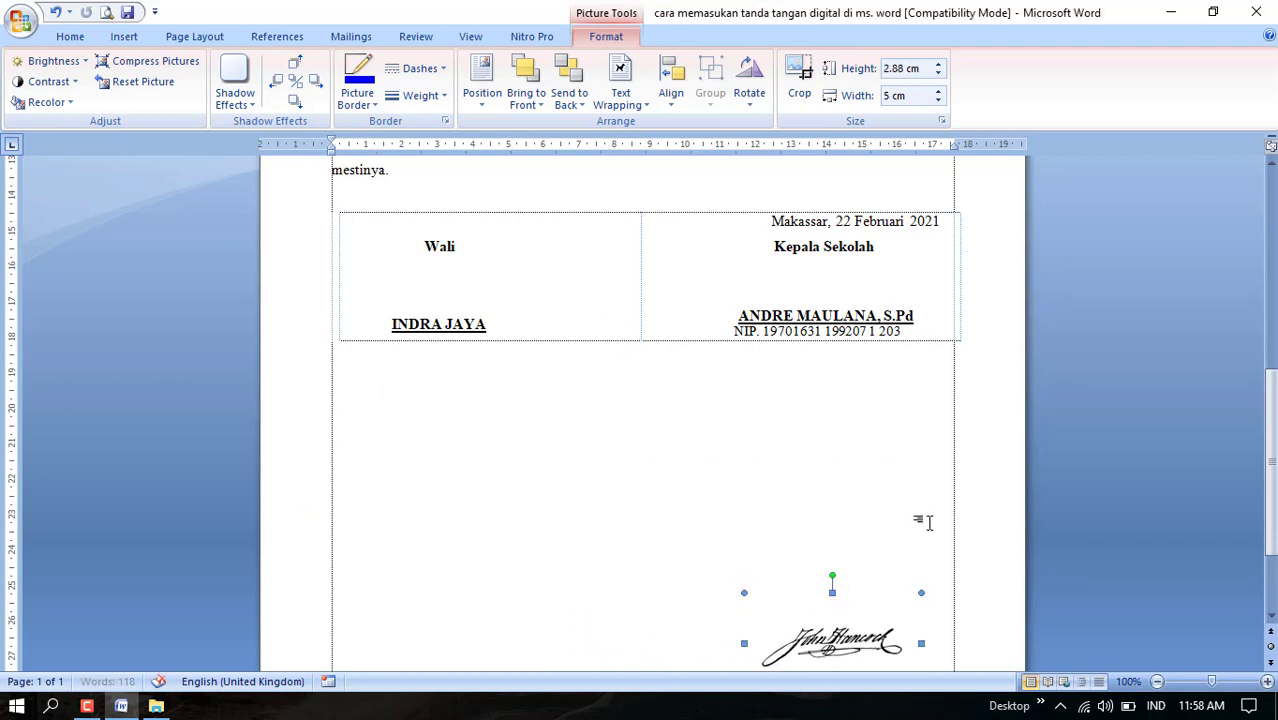
- Move the signature into the space under Kepala Sekolah and enlarge it to about 3.67 by 6.37 cm
scroll(903, 551, down, 3)
drag(881, 343, 880, 342)
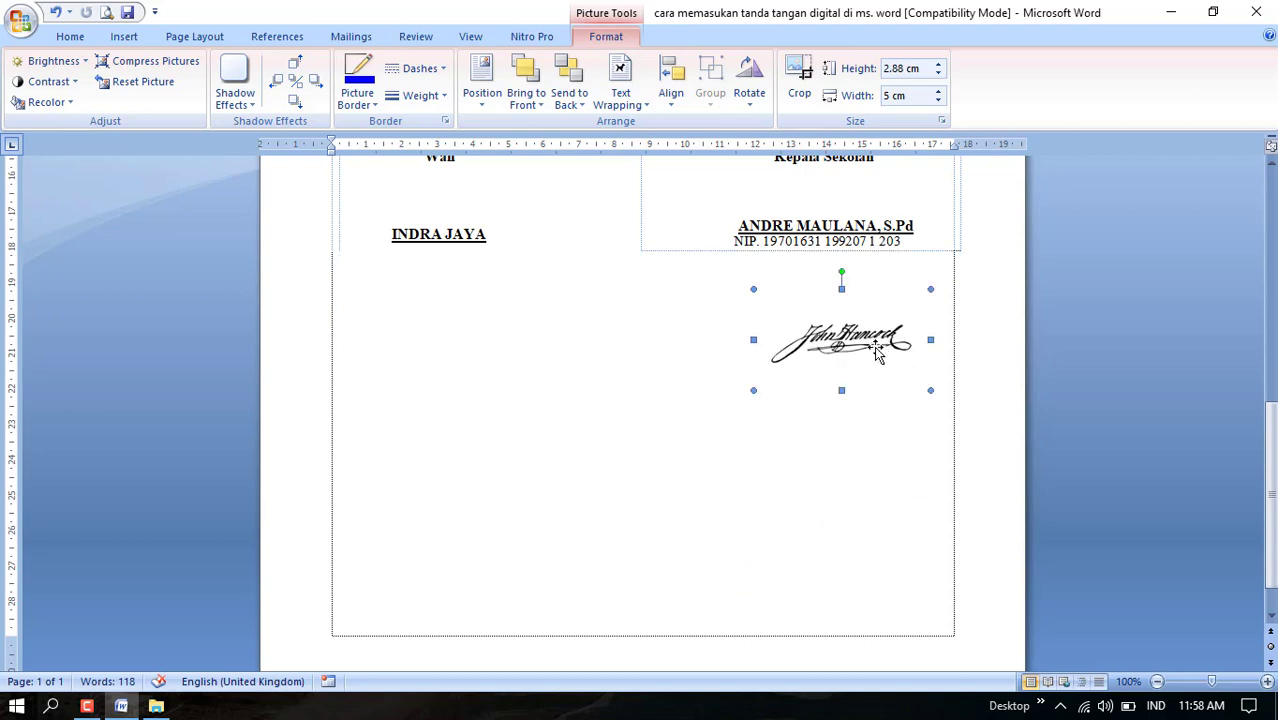
scroll(867, 458, up, 3)
drag(853, 440, 837, 289)
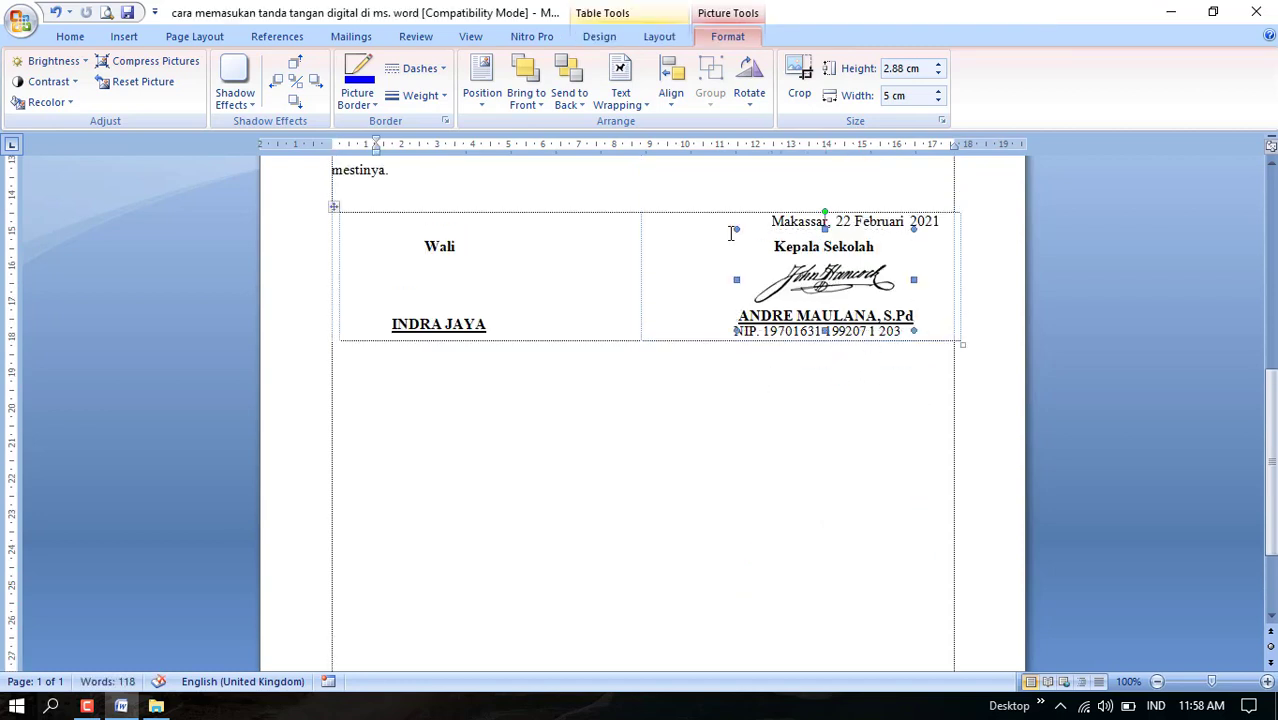
drag(737, 228, 688, 201)
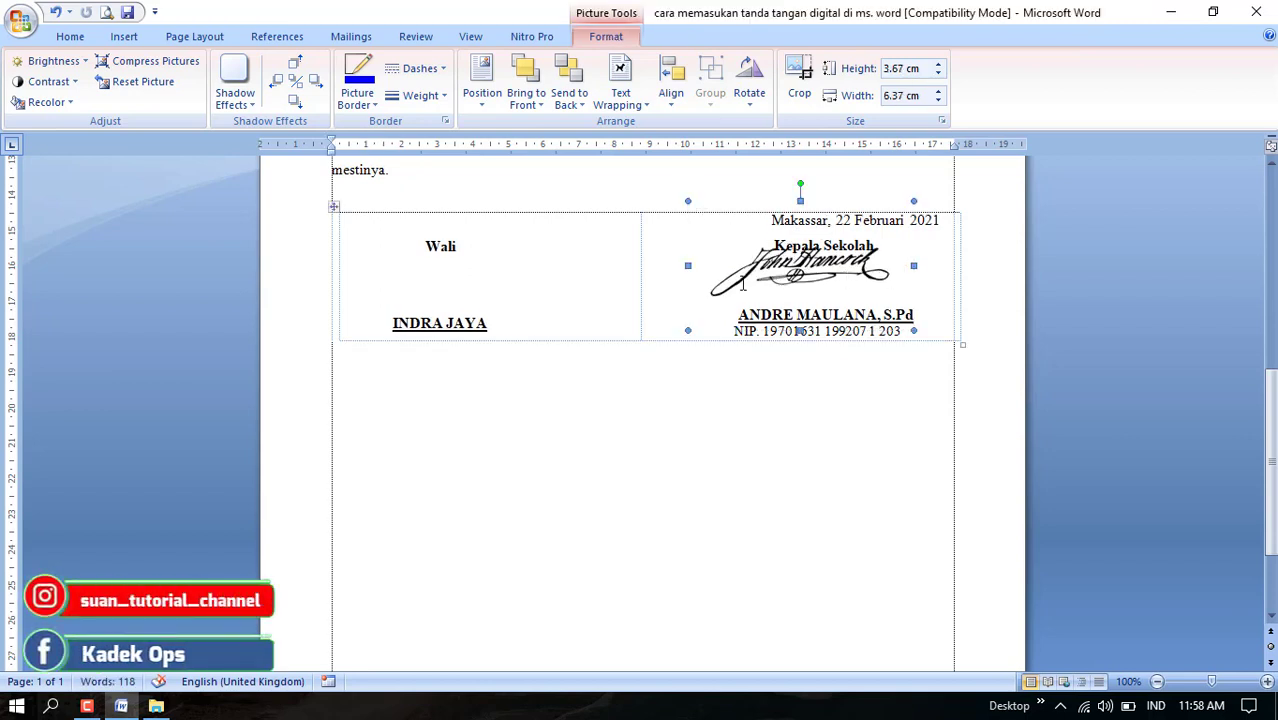
- Try to reselect the signature lying behind the Kepala Sekolah text by picking it directly
click(688, 282)
click(812, 314)
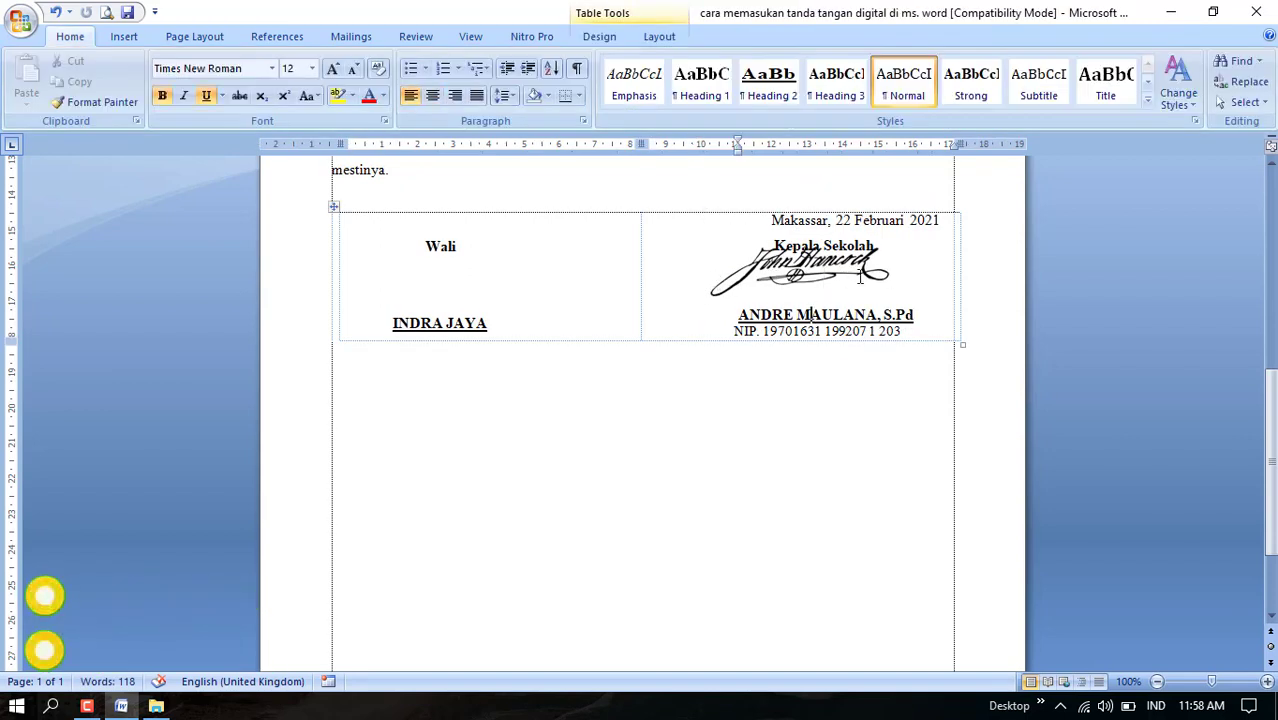
click(854, 240)
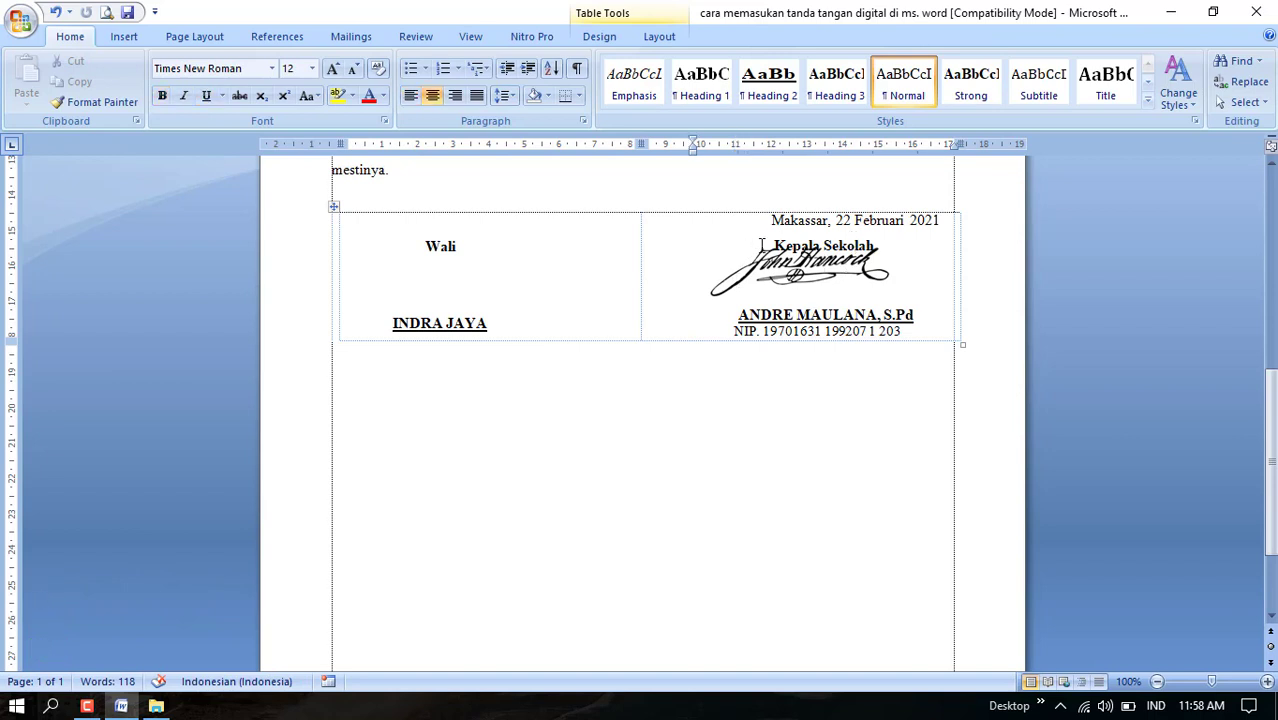
click(878, 266)
click(848, 246)
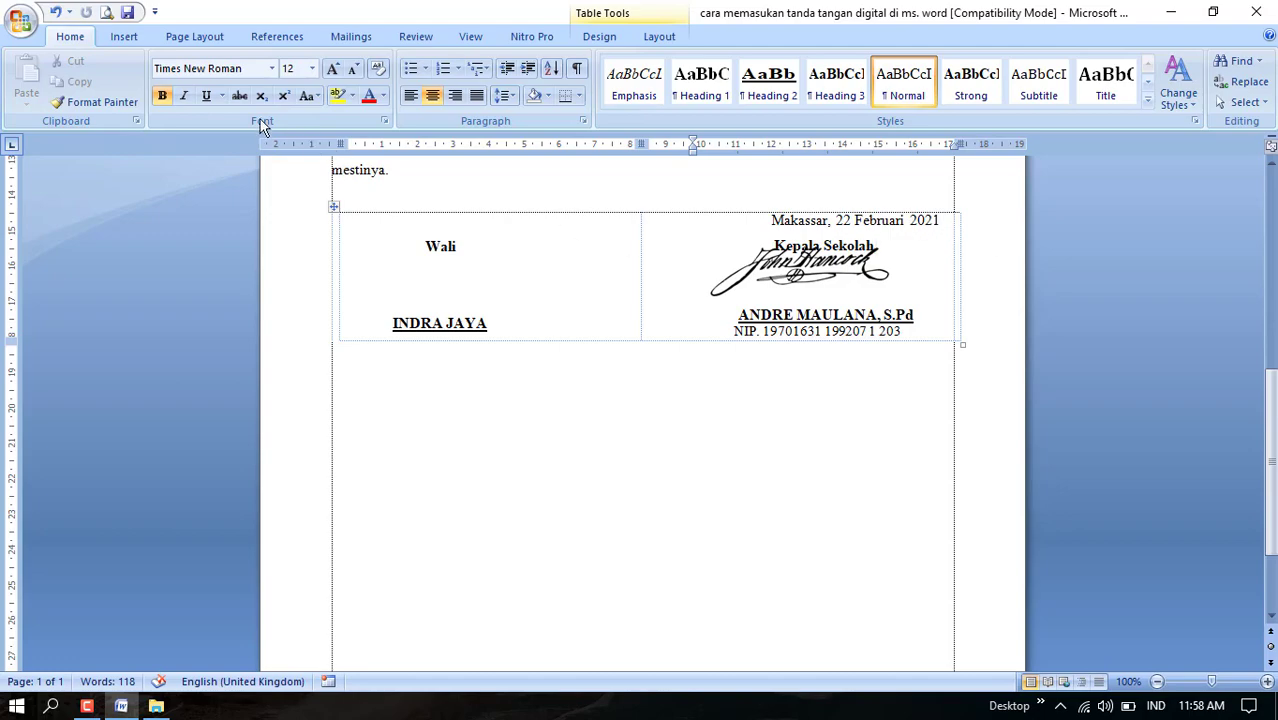
- Use Select Objects to select the Kepala Sekolah signature and lower it to sit between the title and the name
click(1264, 104)
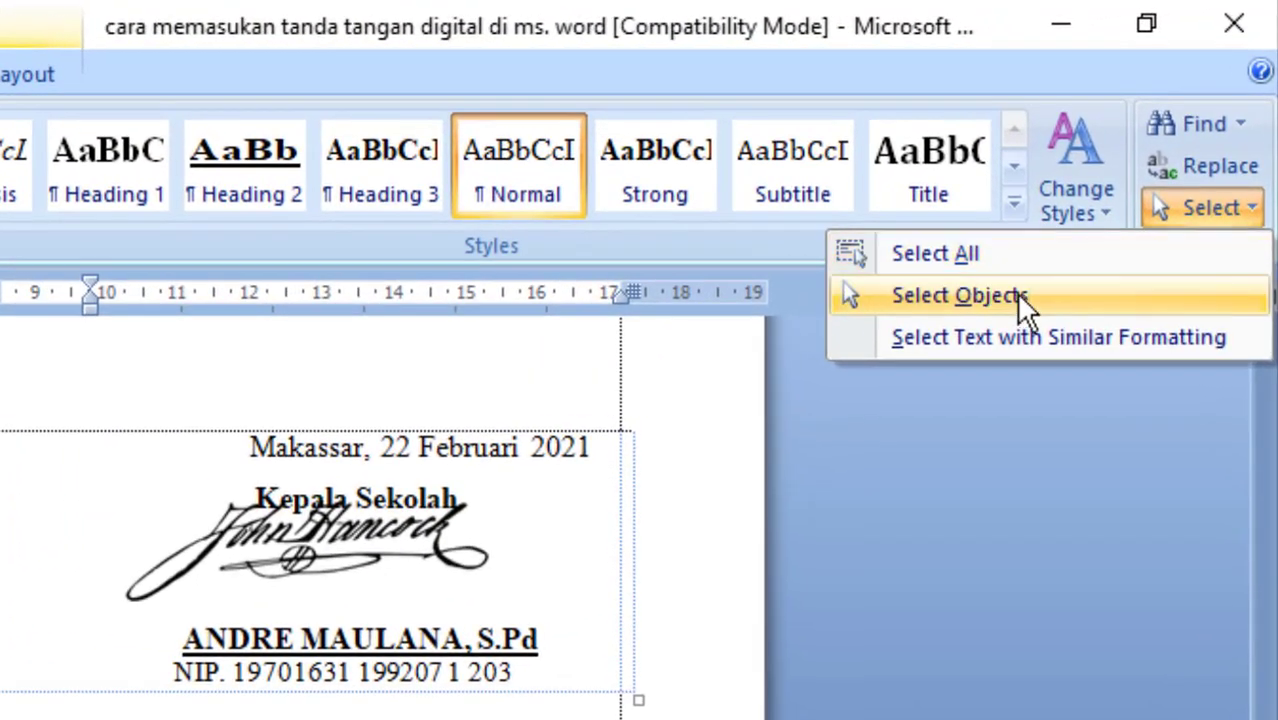
click(1090, 179)
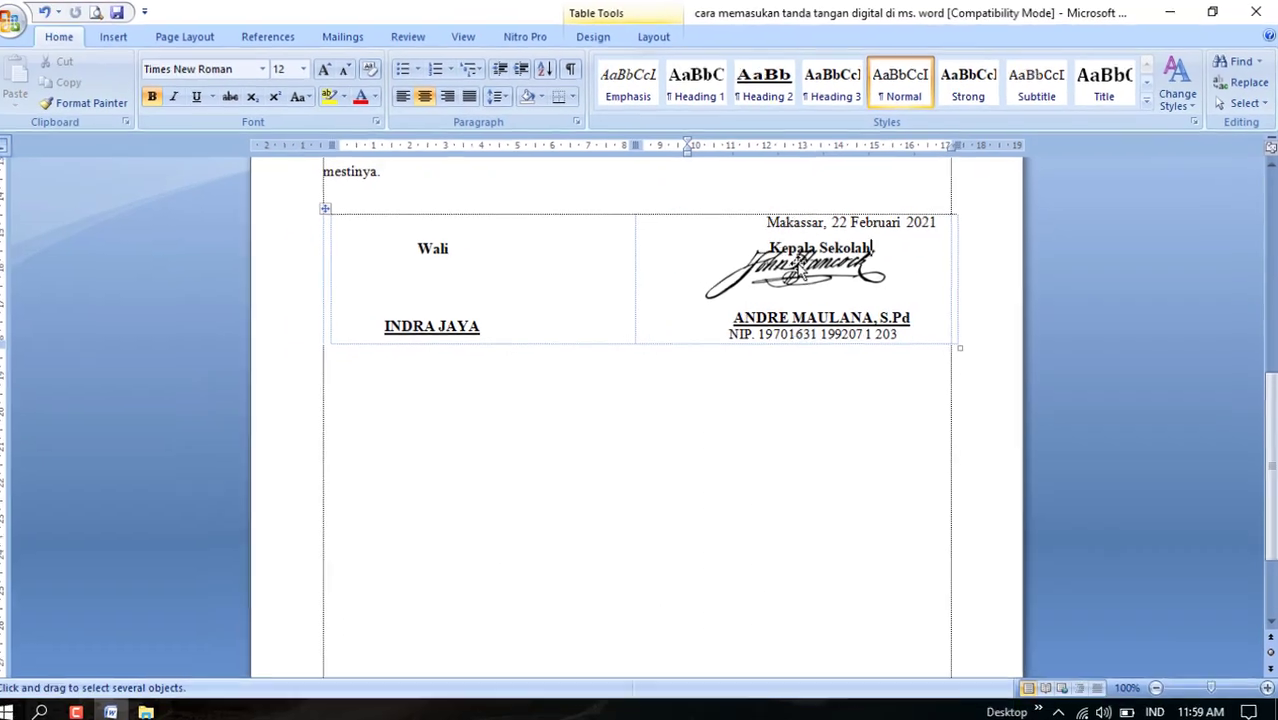
click(511, 476)
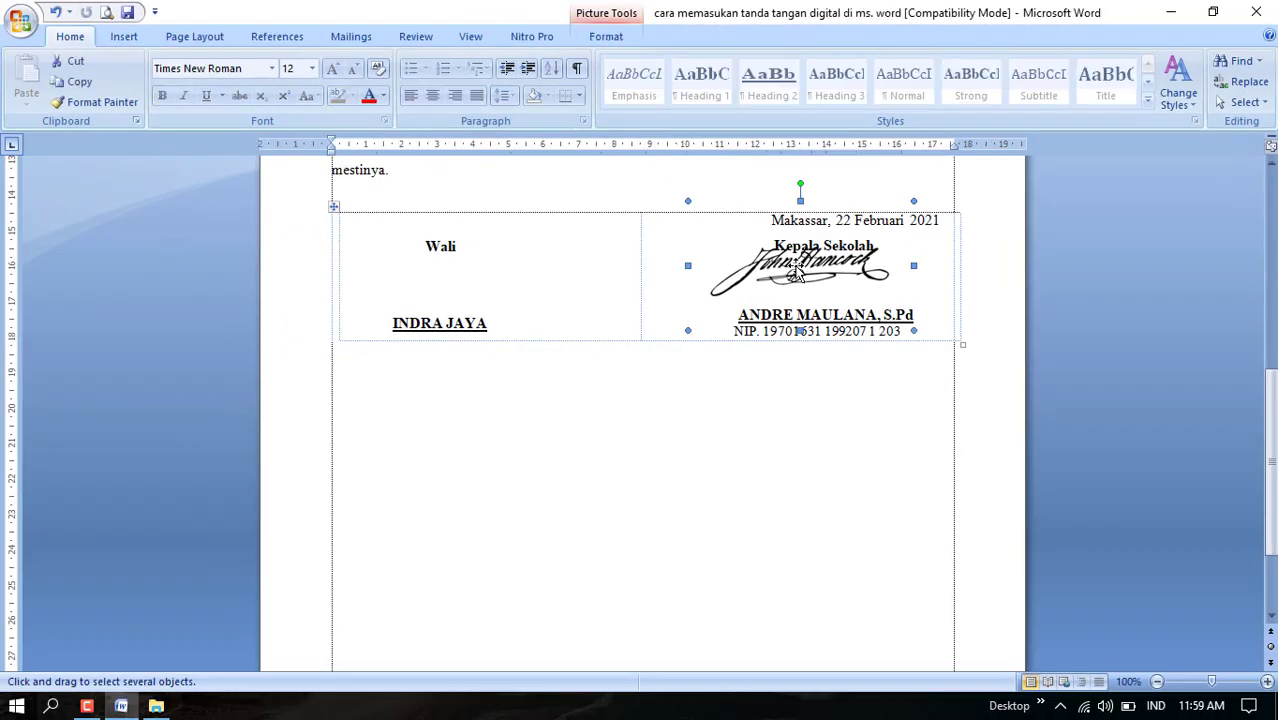
mouse_move(794, 284)
mouse_down()
mouse_move(801, 292)
mouse_move(800, 268)
mouse_move(838, 293)
mouse_up()
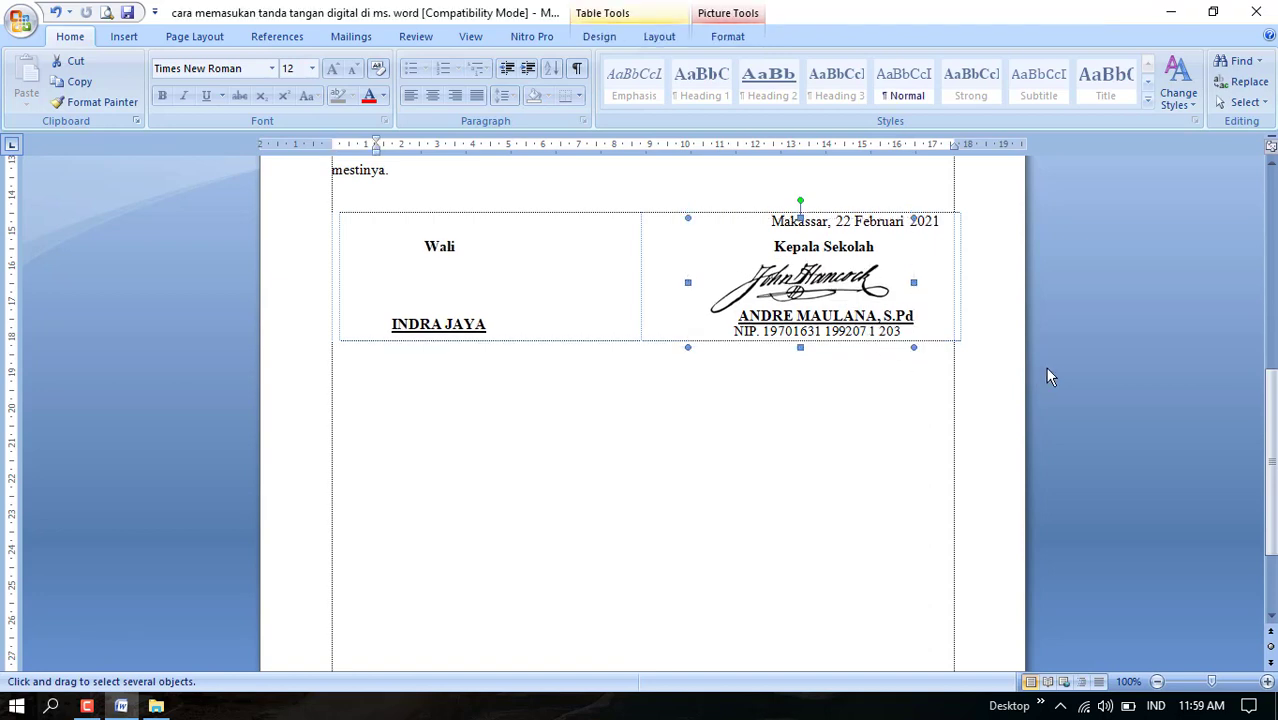
key(Escape)
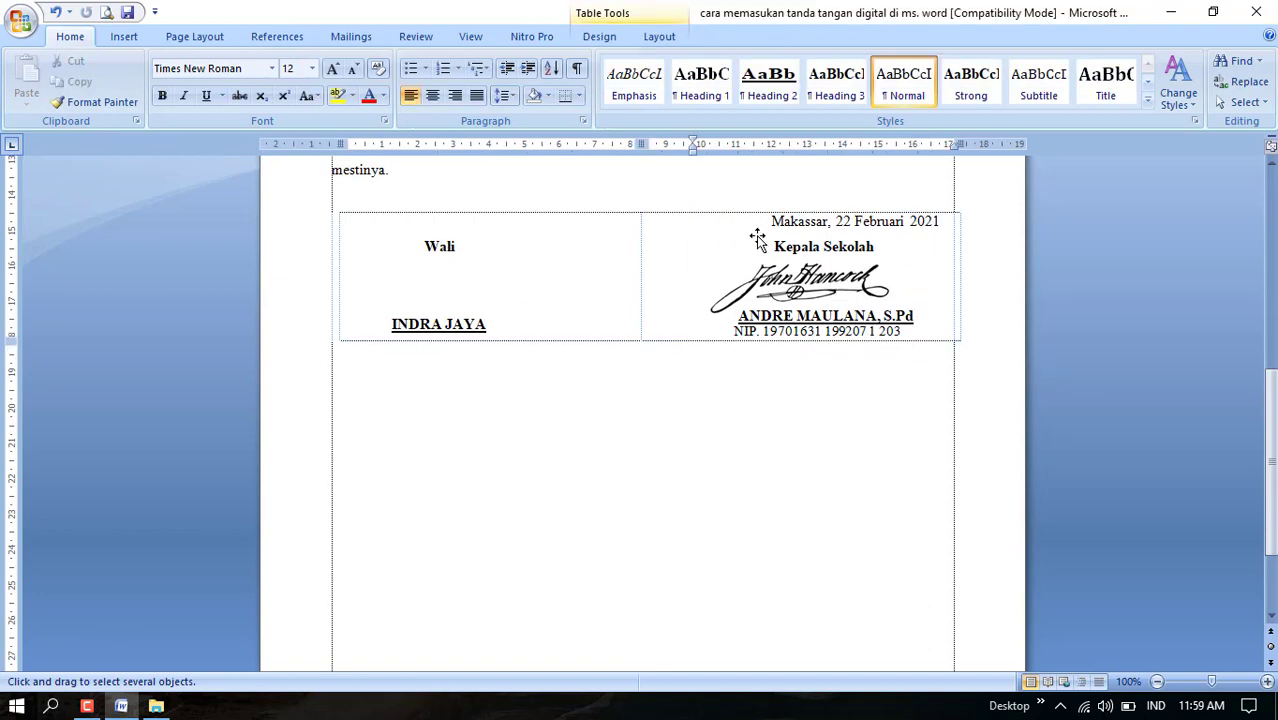
- Insert the picture "tanda_tangan_2-removebg-preview" from Downloads at the end of the name under Wali
click(488, 327)
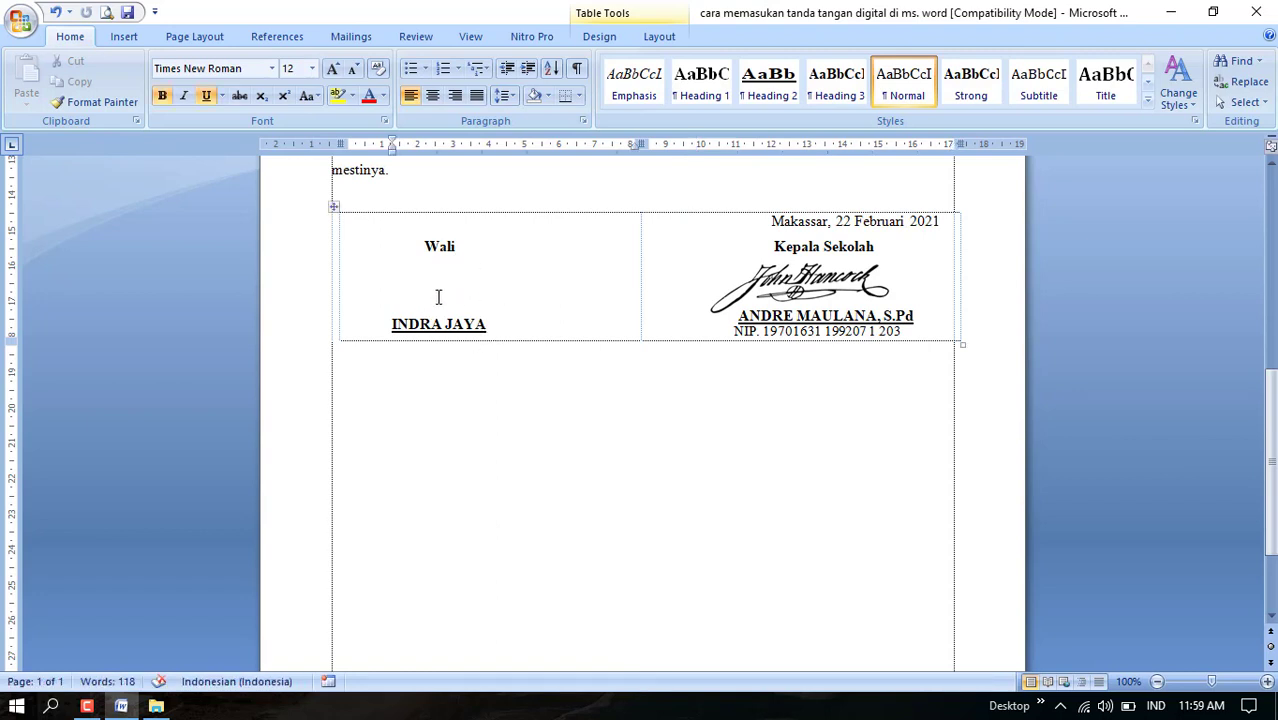
click(126, 40)
click(204, 85)
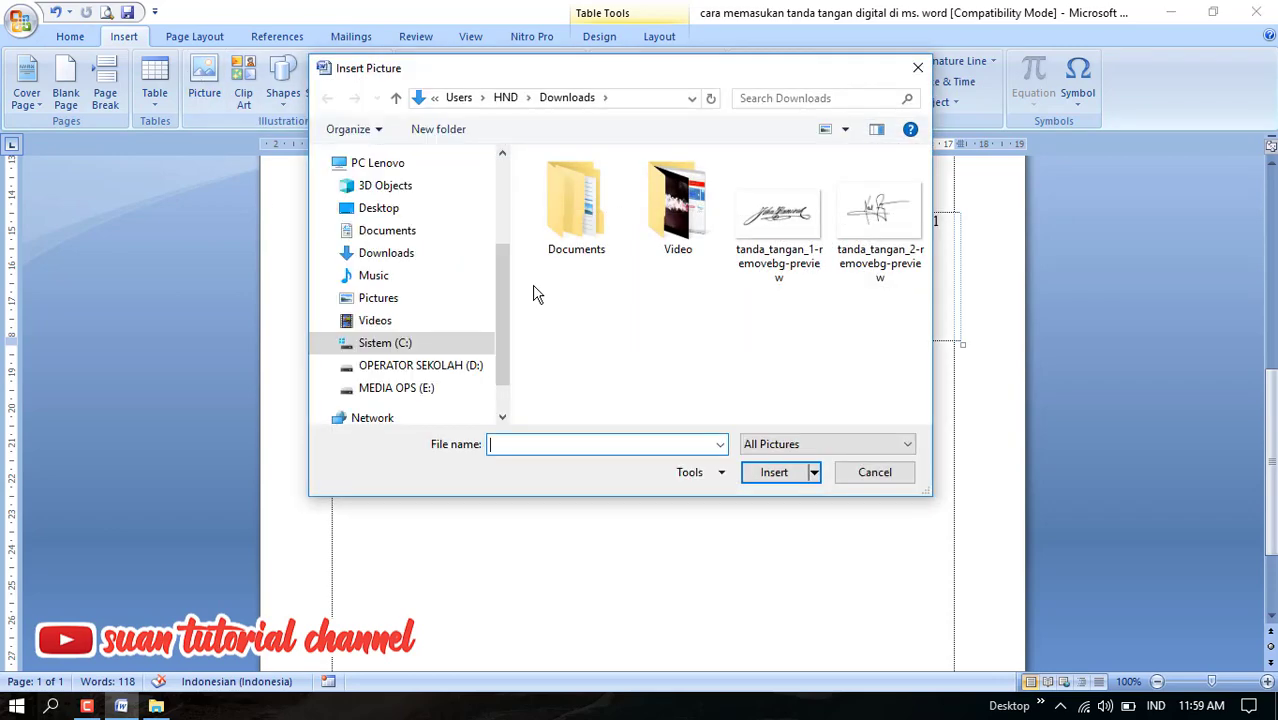
click(386, 253)
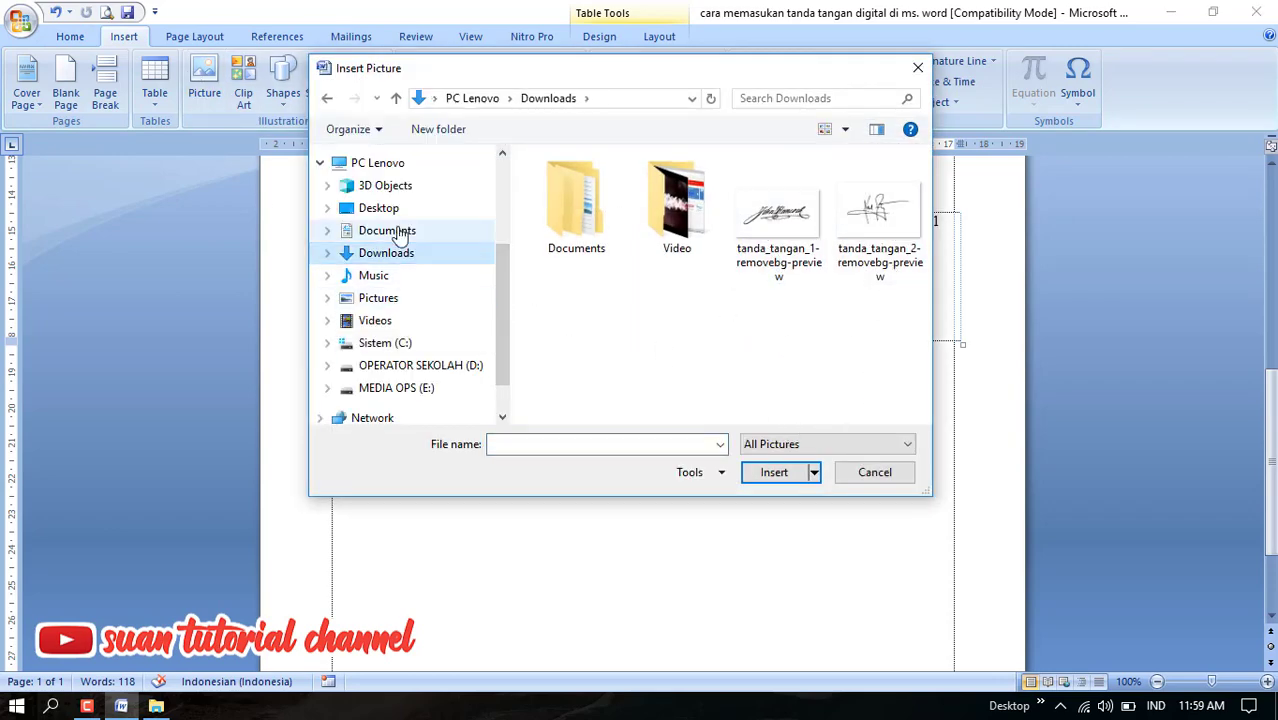
click(883, 215)
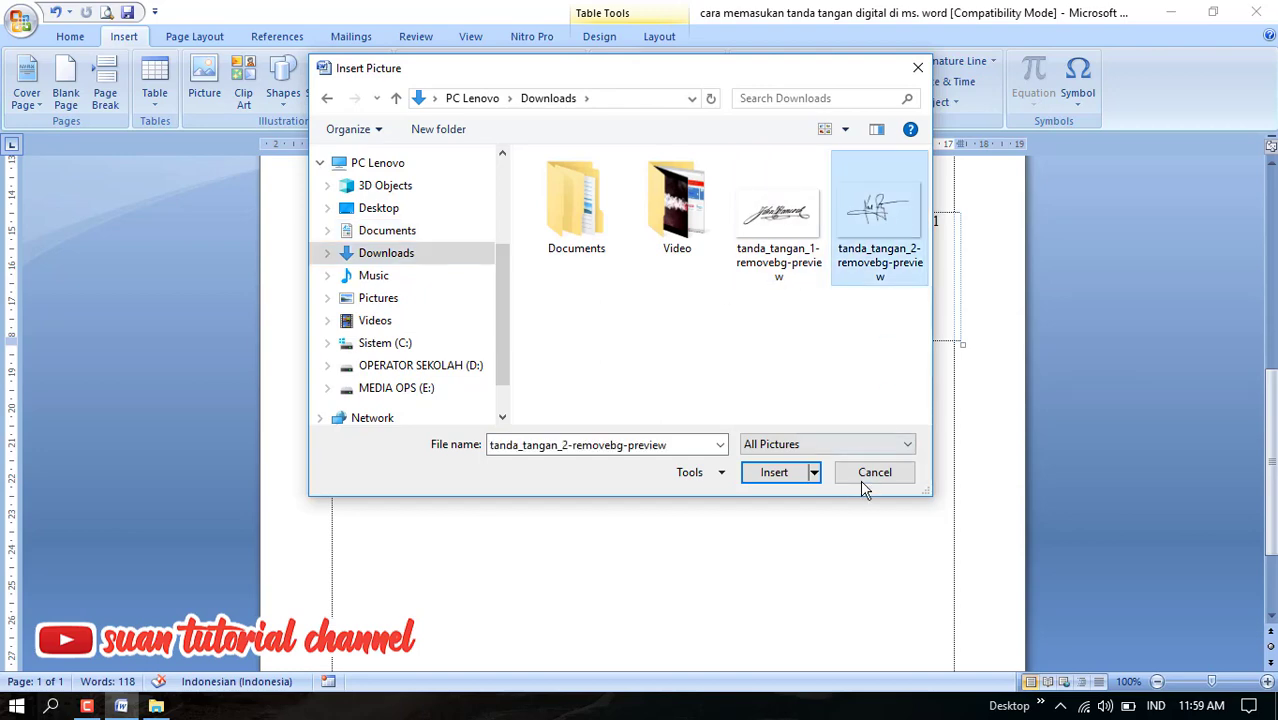
click(789, 479)
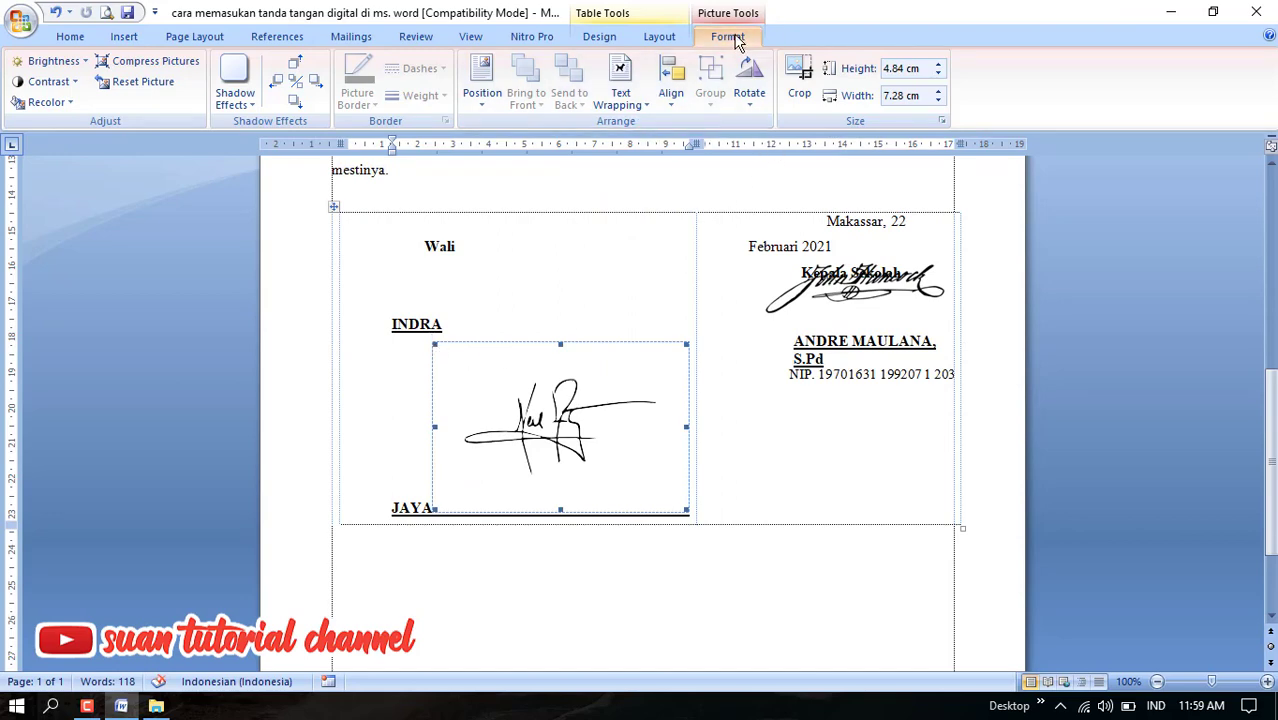
- Set the Wali signature's text wrapping to Behind Text and shrink it to about 3.59 by 5.39 cm
click(637, 104)
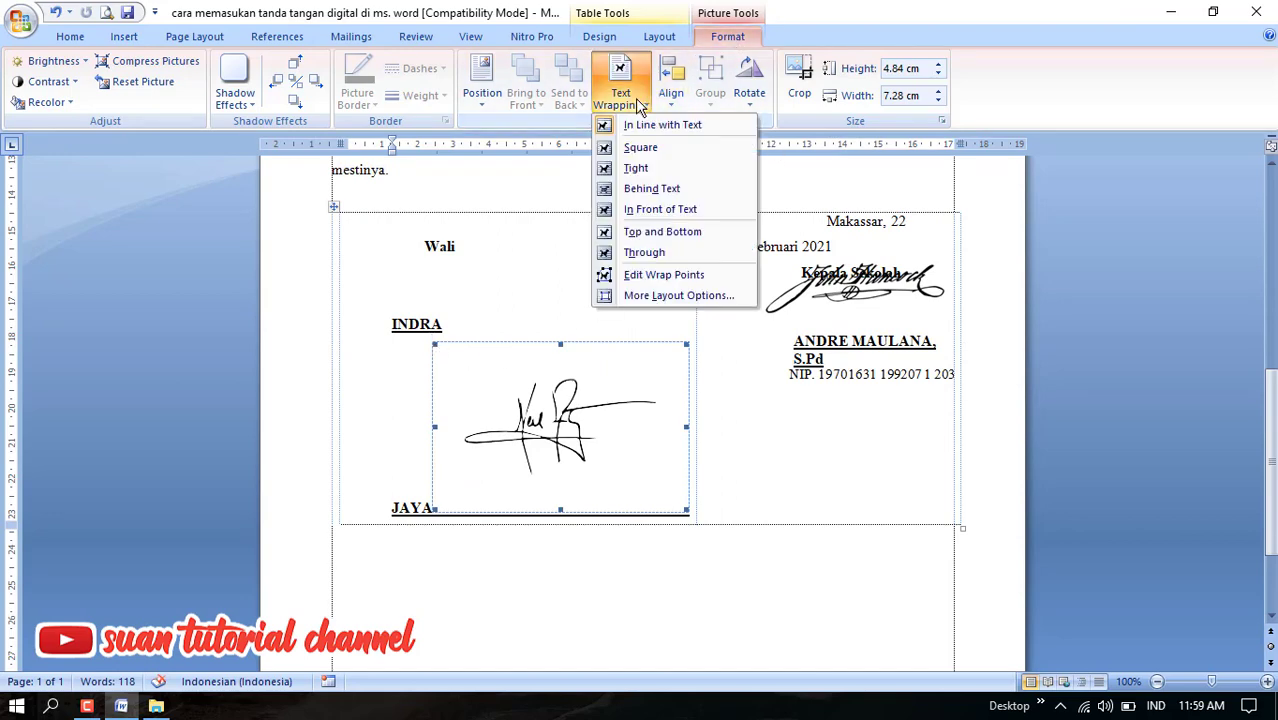
click(646, 189)
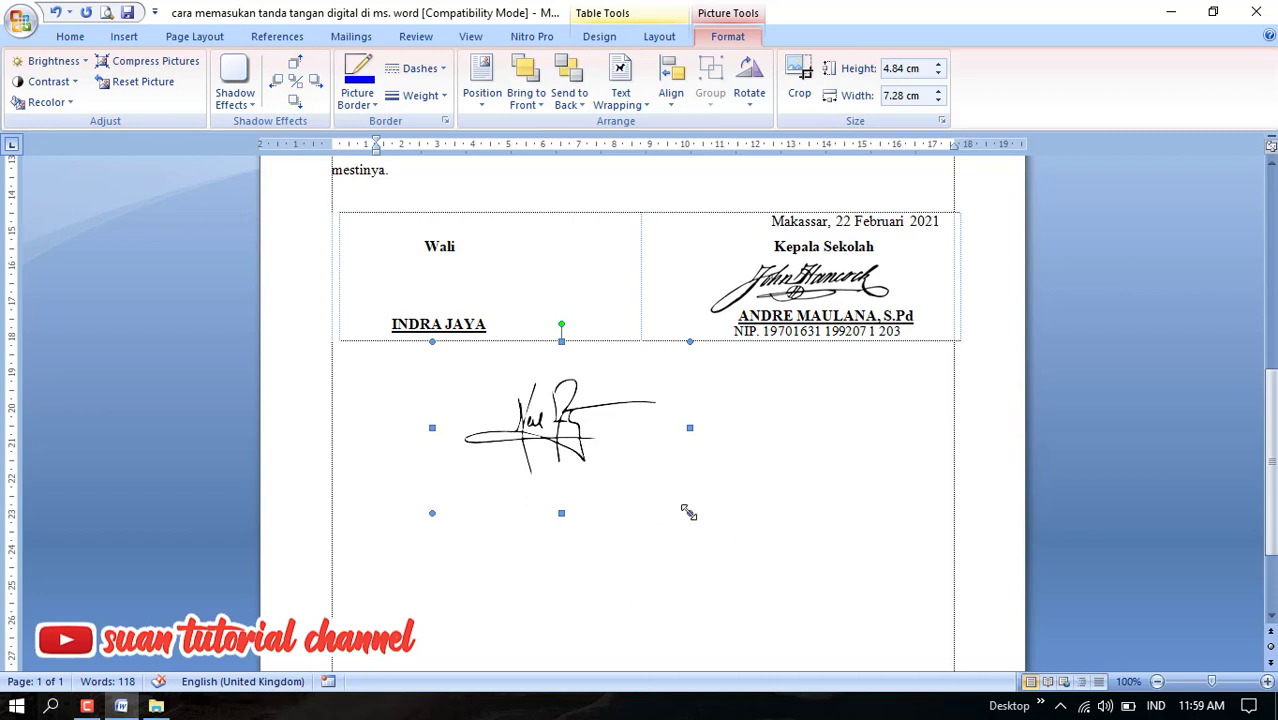
drag(689, 512, 611, 467)
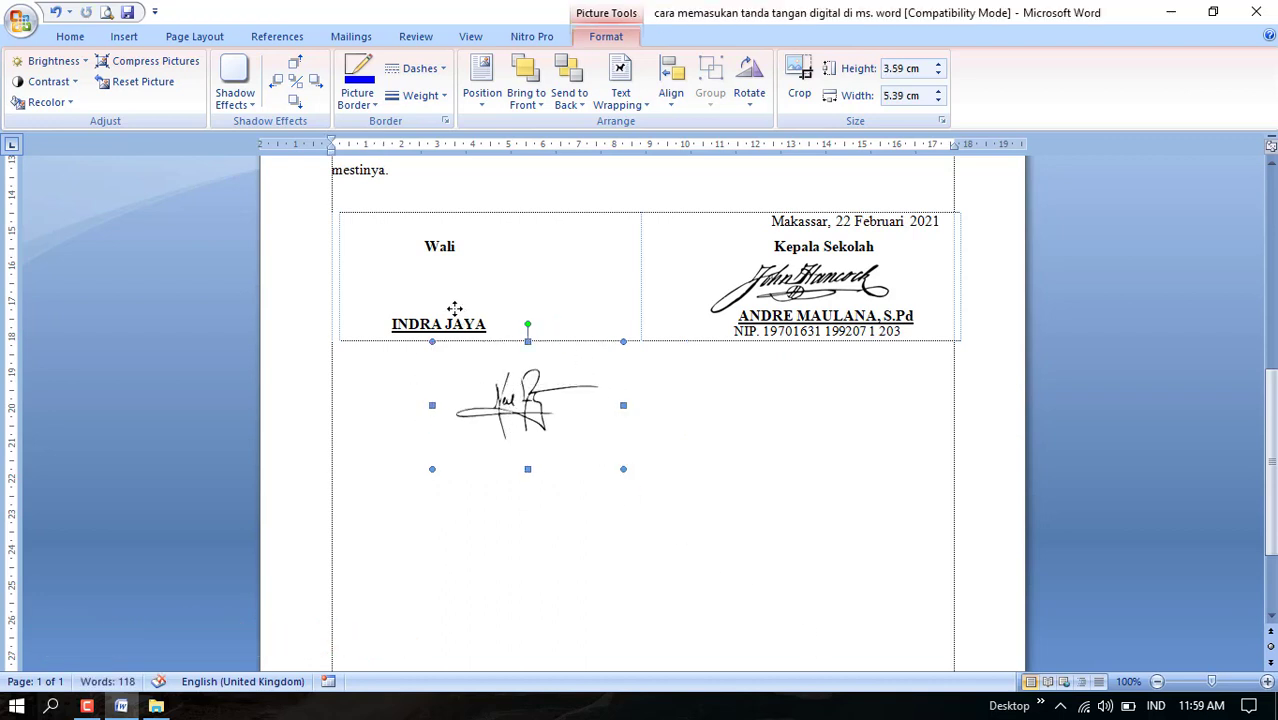
- Place the second signature between Wali and the name below it, fine-tuning its position with Select Objects
drag(455, 309, 422, 287)
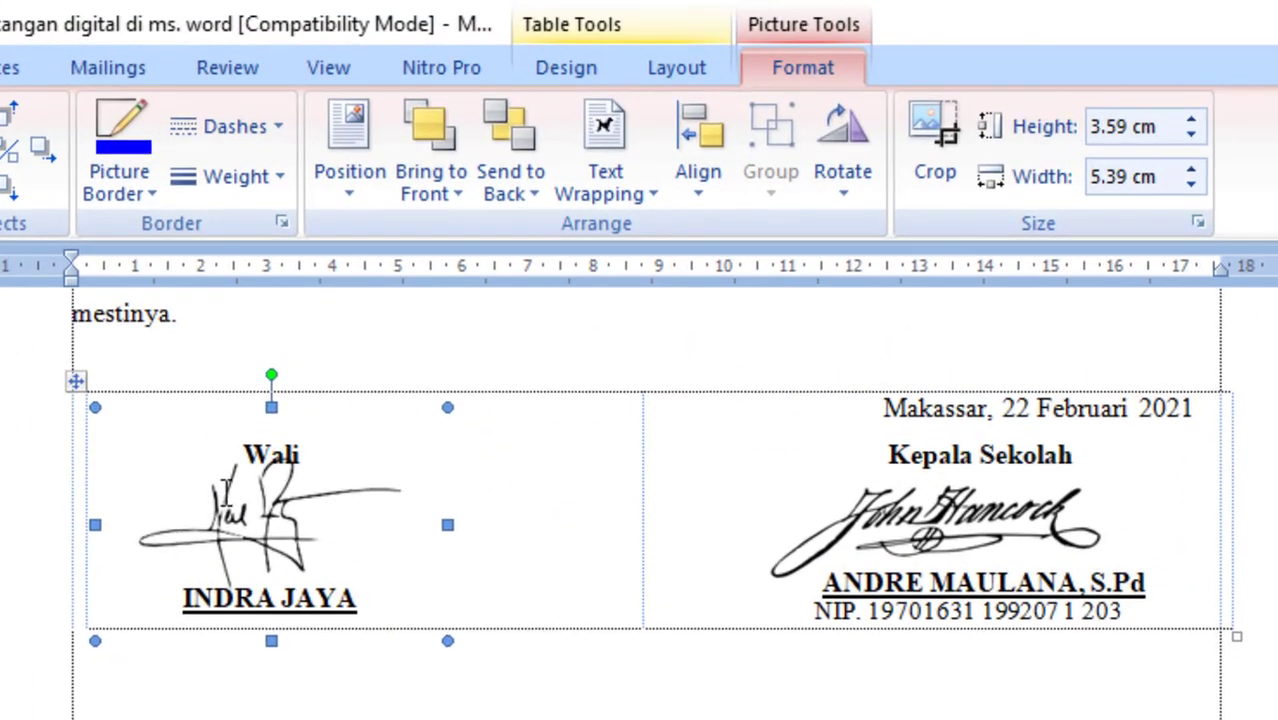
click(433, 285)
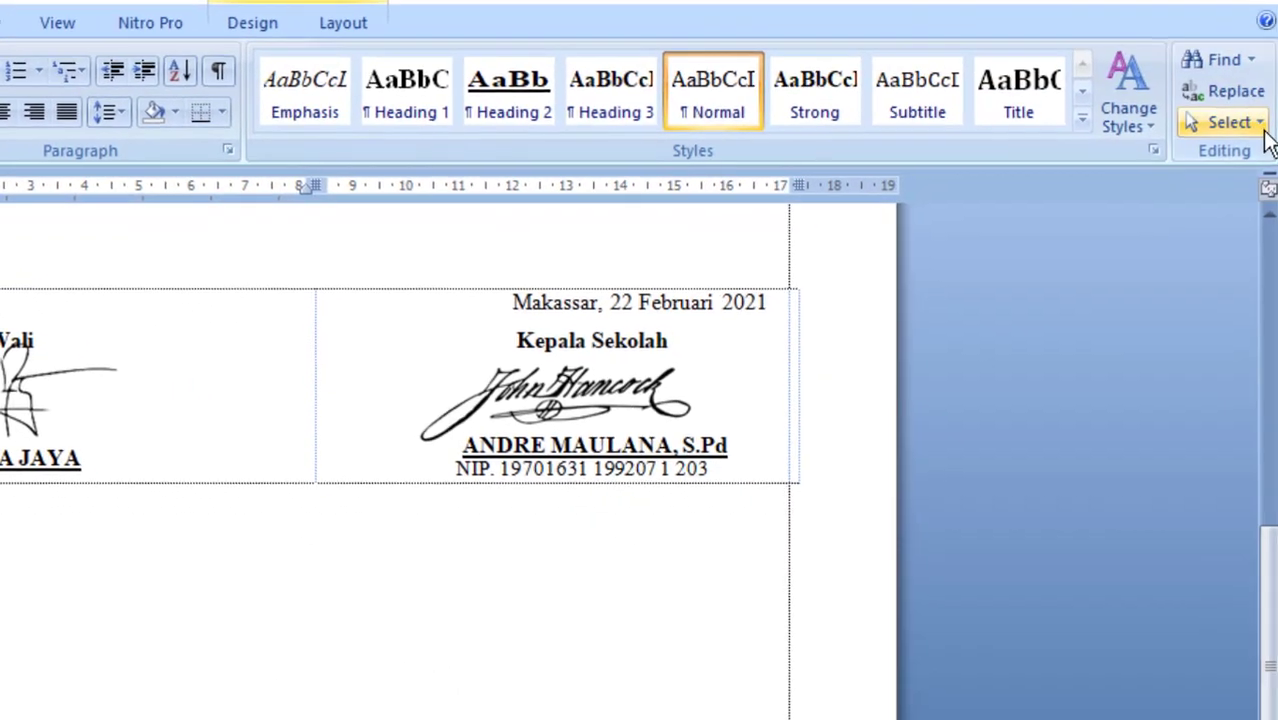
click(1227, 123)
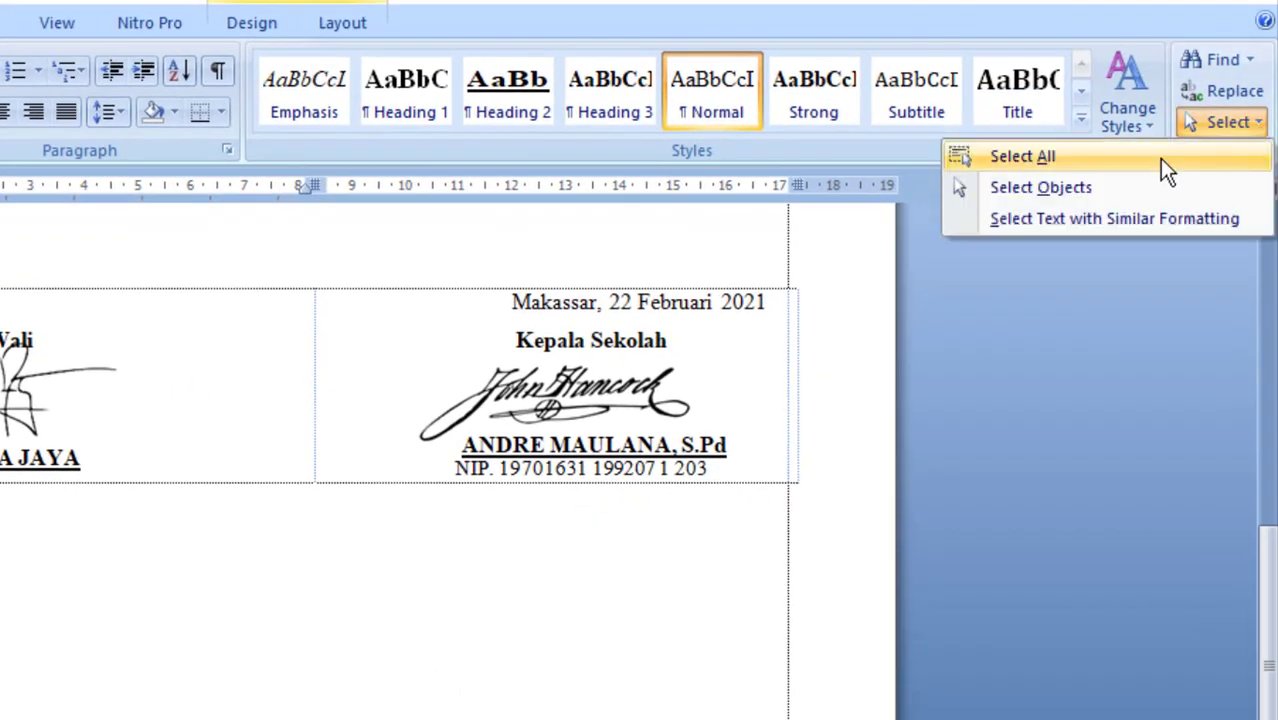
click(1090, 187)
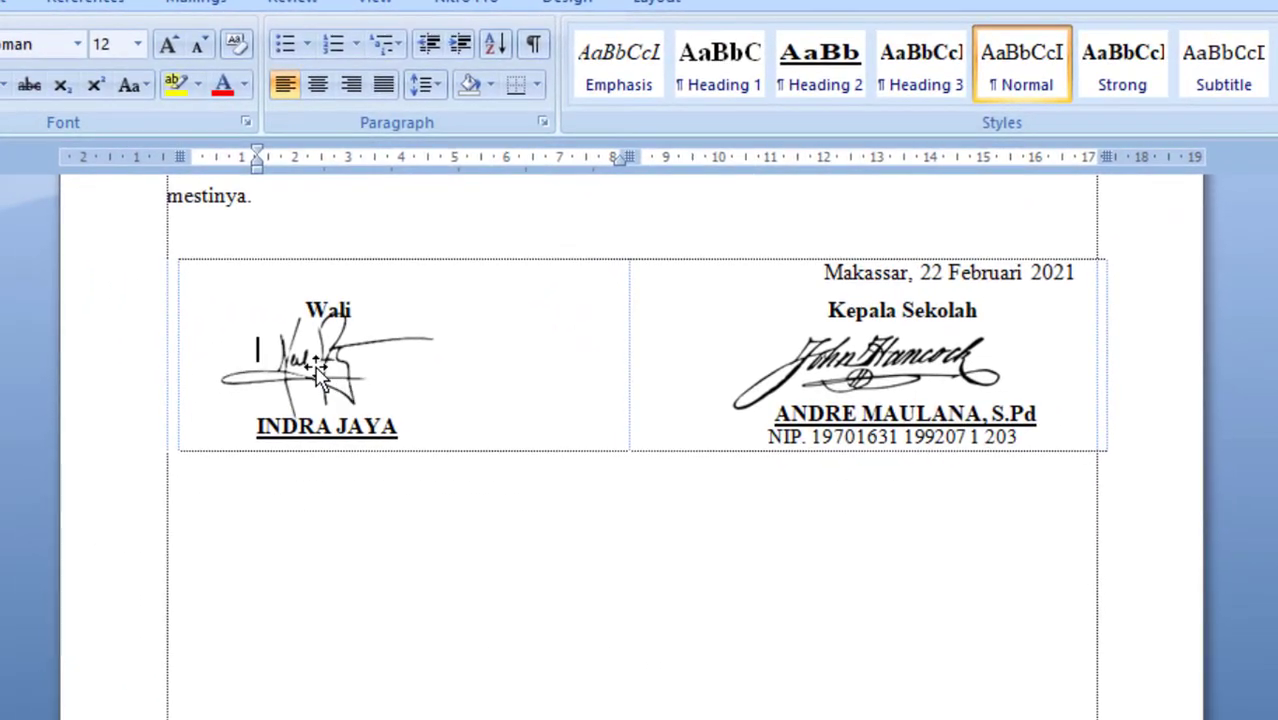
click(4, 396)
mouse_move(318, 366)
mouse_down()
mouse_move(337, 365)
mouse_move(336, 377)
mouse_up()
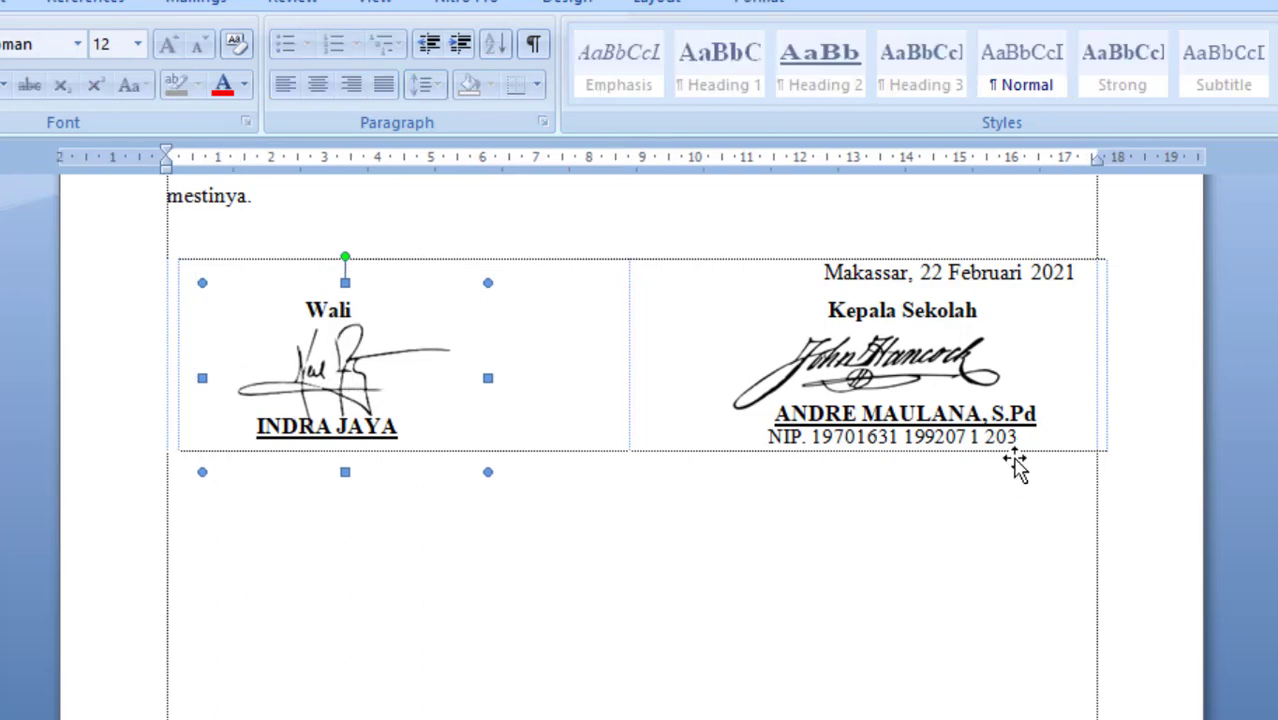
click(713, 590)
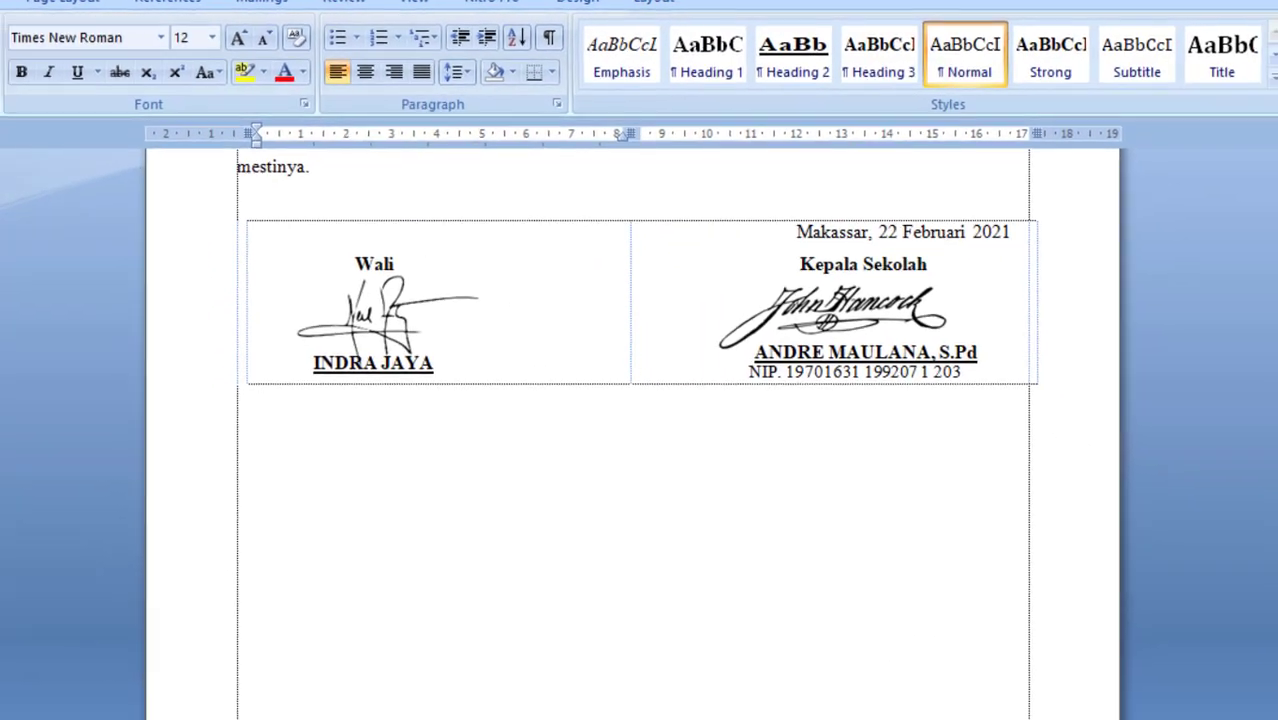
- Review the letter's contents and check both signature pictures in their signature blocks
scroll(713, 590, up, 4)
scroll(641, 549, up, 1)
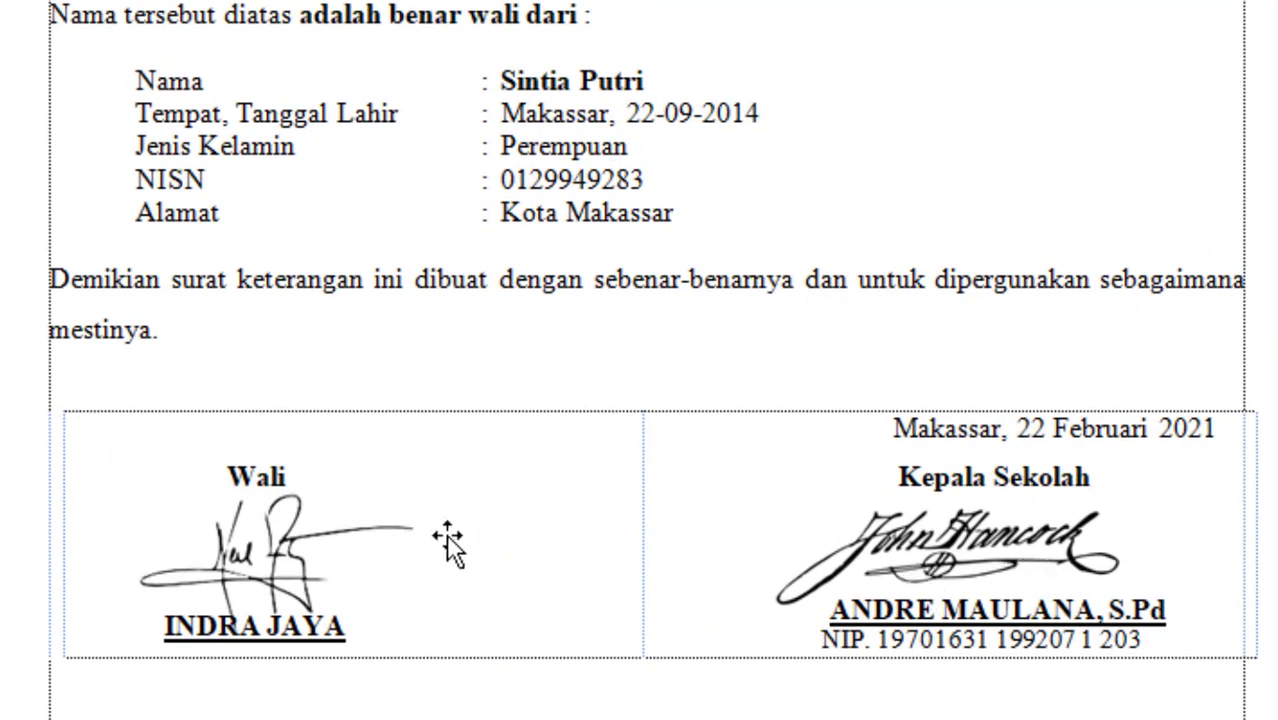
click(283, 580)
click(999, 546)
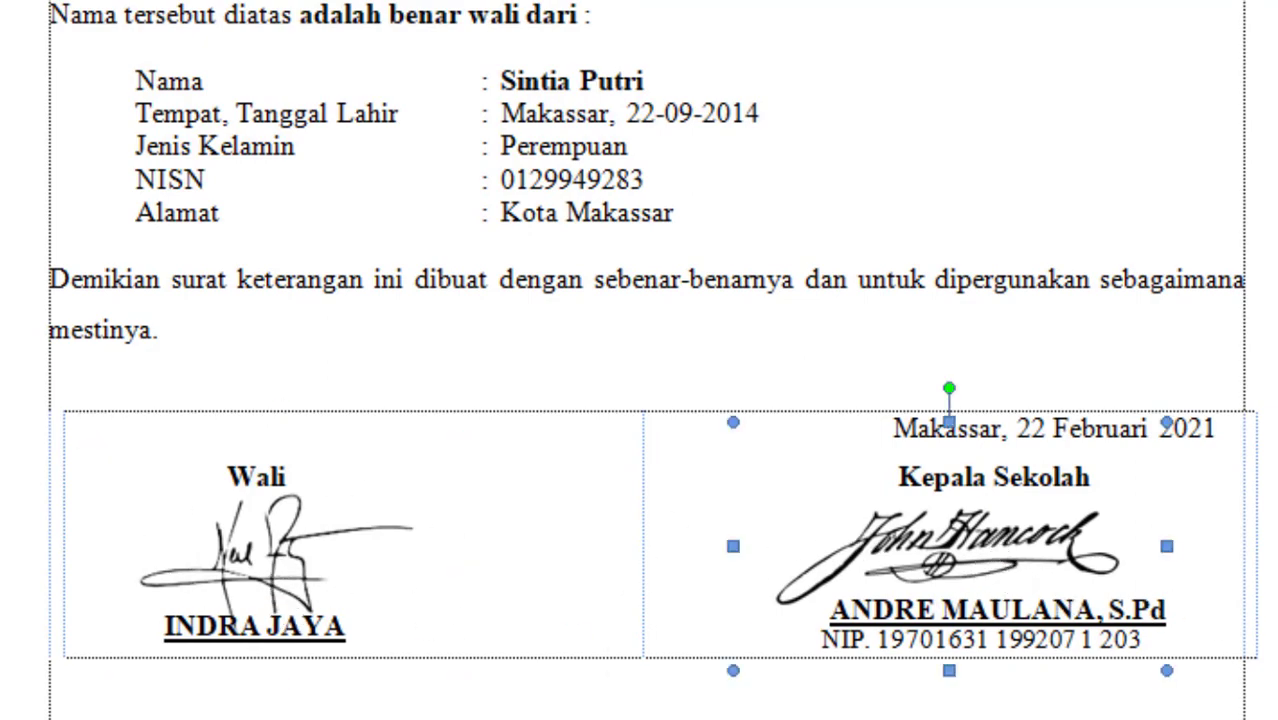
scroll(647, 360, up, 5)
scroll(647, 360, down, 7)
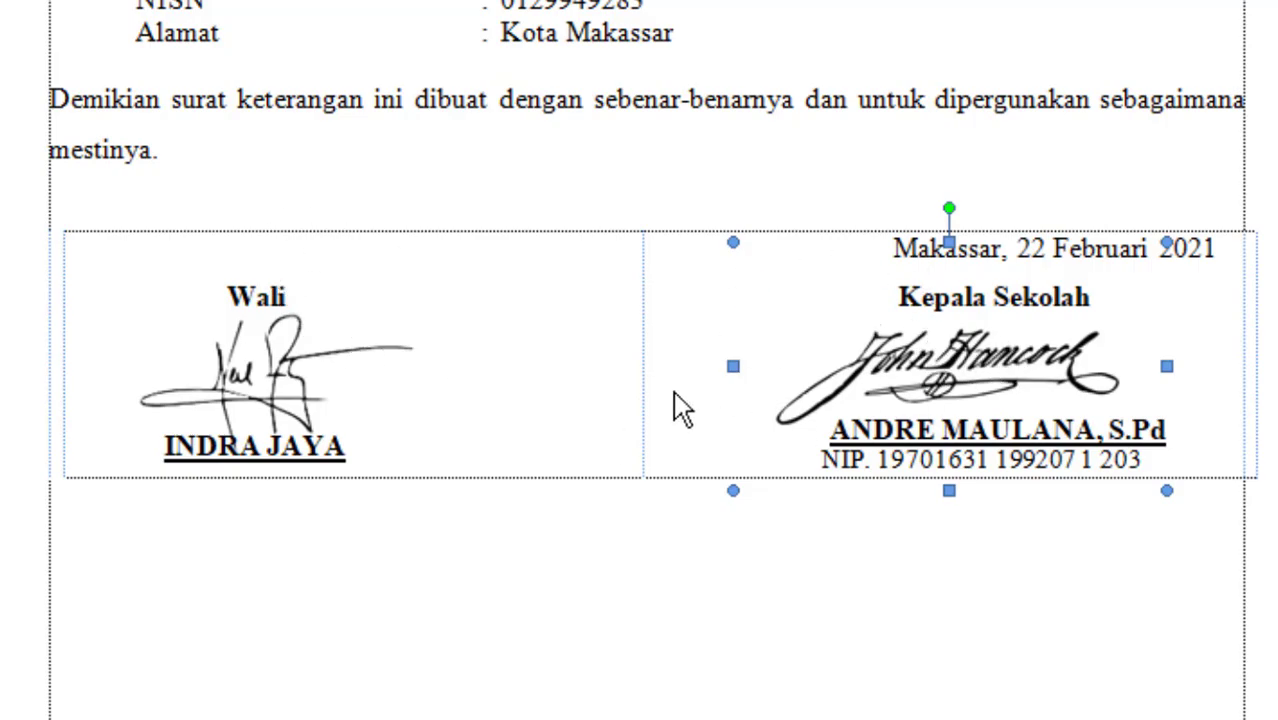
scroll(679, 408, up, 5)
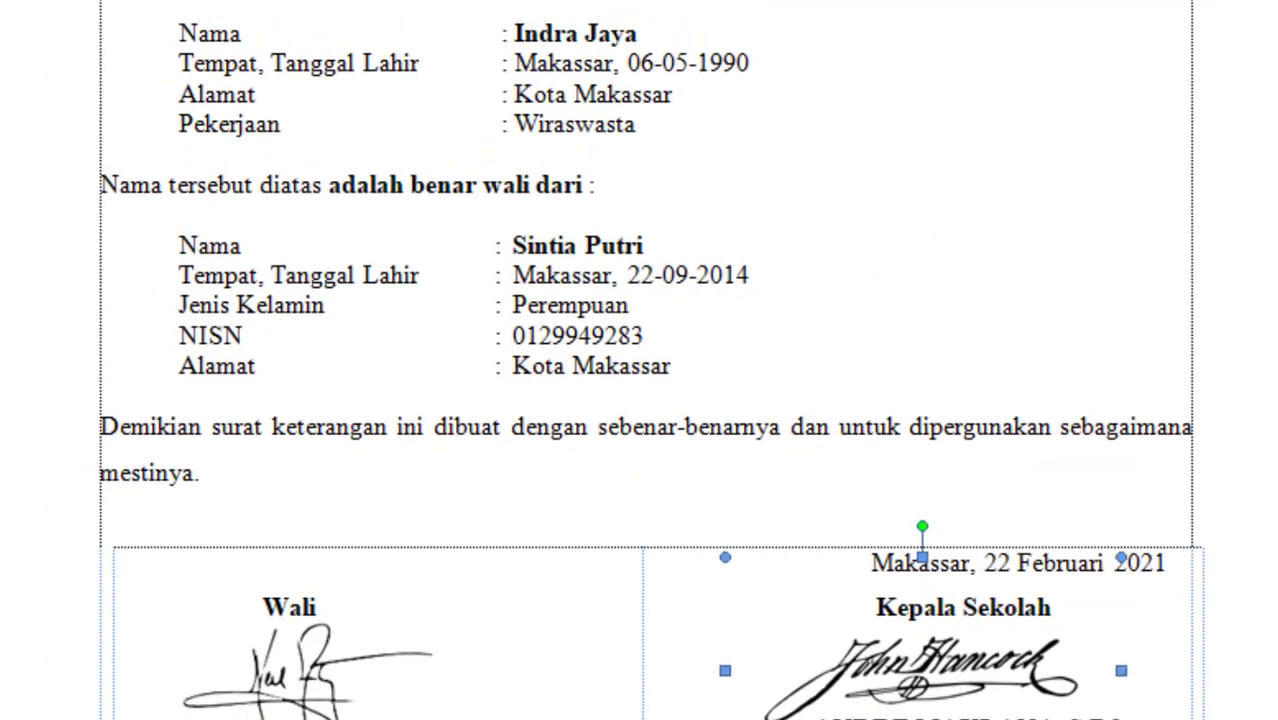